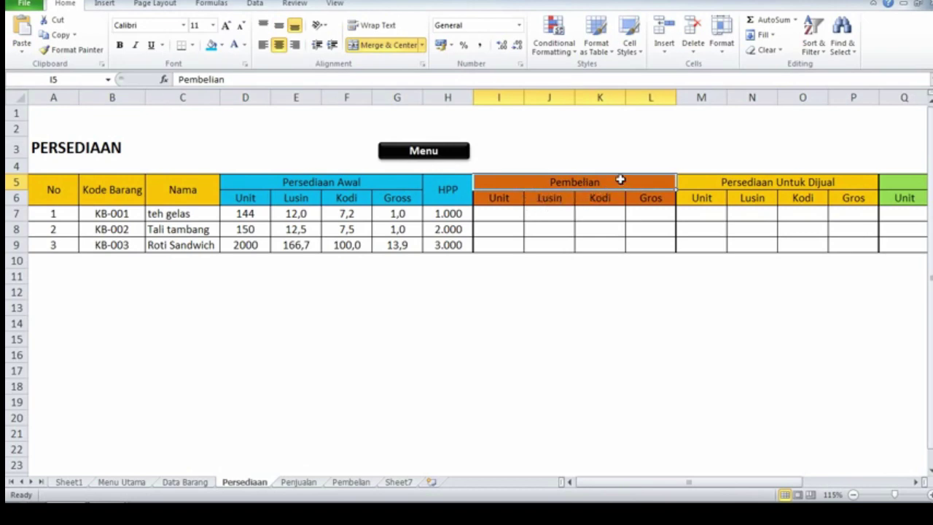
- Examine the header groups of the Persediaan table, from Pembelian through Persediaan Akhir and back to the No column
{"action": "key", "text": "Right"}
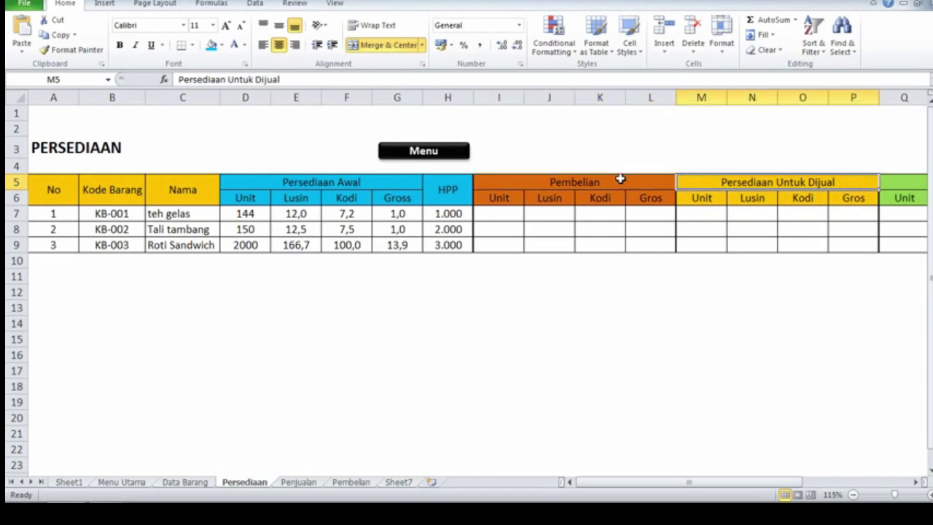
{"action": "key", "text": "Right"}
{"action": "key", "text": "Right"}
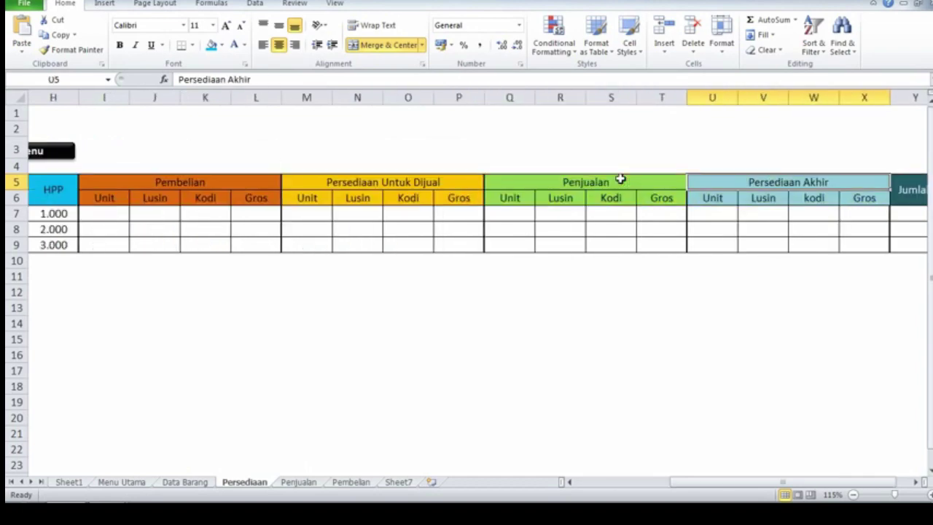
{"action": "key", "text": "Right"}
{"action": "key", "text": "Left"}
{"action": "key", "text": "Left"}
{"action": "key", "text": "Left"}
{"action": "key", "text": "Left"}
{"action": "key", "text": "Left"}
{"action": "key", "text": "Left"}
{"action": "key", "text": "Left"}
{"action": "key", "text": "Left"}
{"action": "key", "text": "Left"}
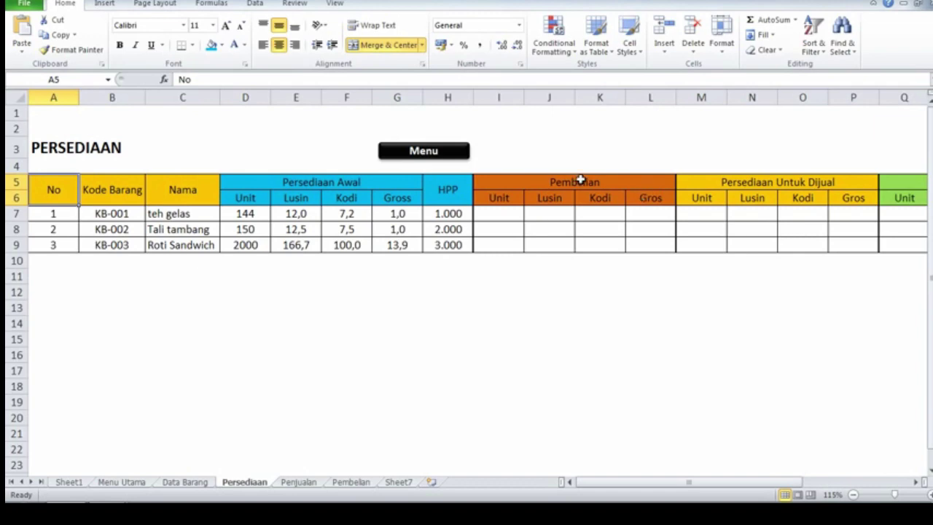
- Compare the empty Pembelian Unit column on the Persediaan sheet with the purchased units on the Pembelian sheet, passing through the main menu first
{"action": "left_click", "coordinate": [419, 155]}
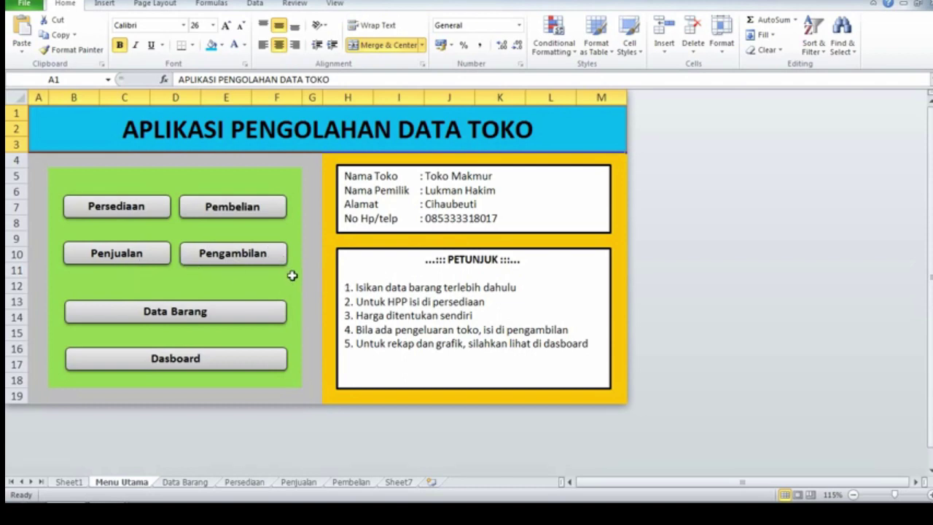
{"action": "left_click", "coordinate": [157, 219]}
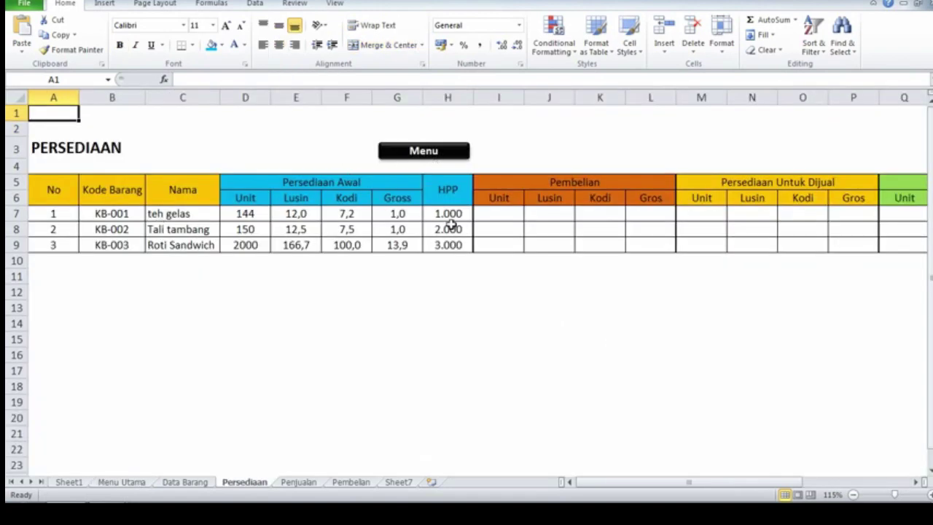
{"action": "left_click", "coordinate": [504, 211]}
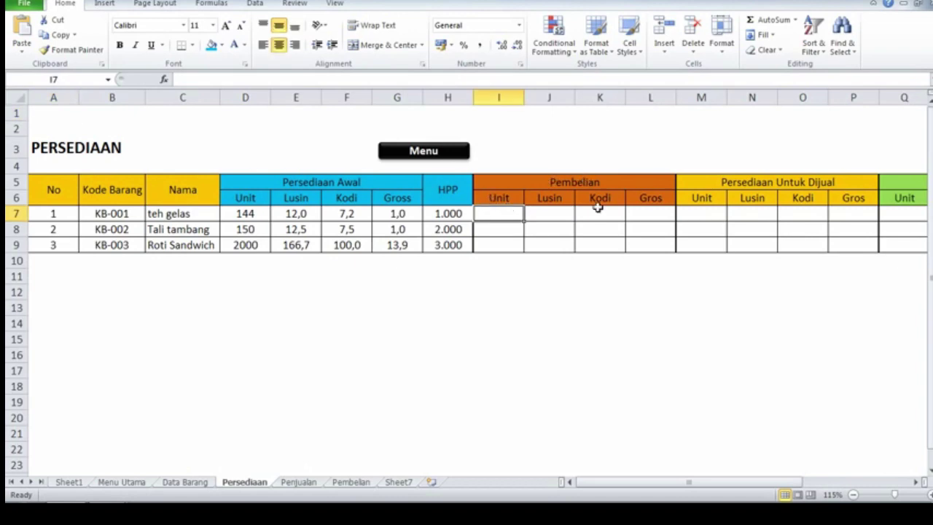
{"action": "left_click", "coordinate": [561, 181]}
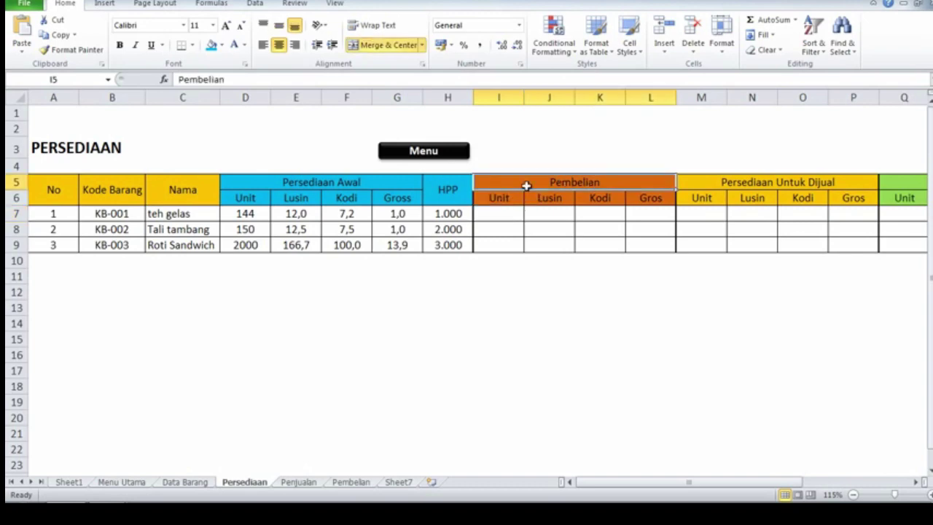
{"action": "left_click", "coordinate": [503, 198]}
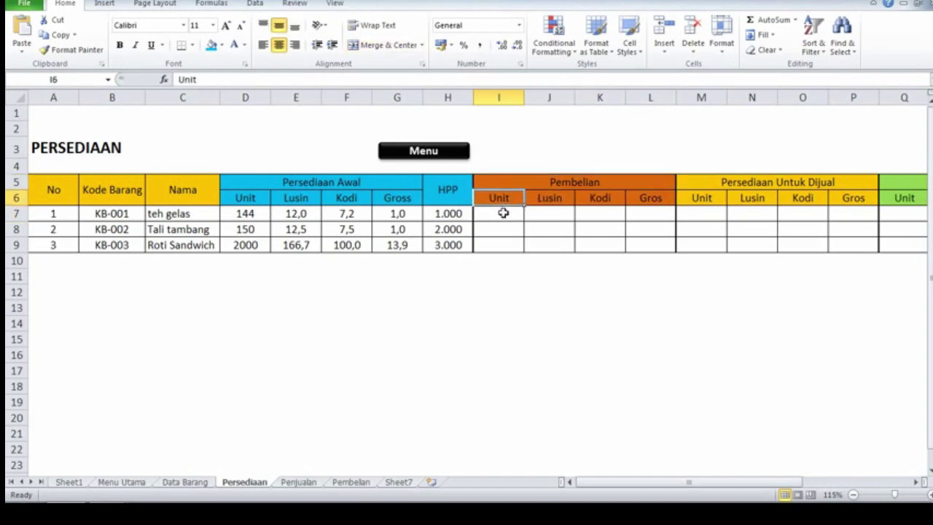
{"action": "left_click", "coordinate": [352, 482]}
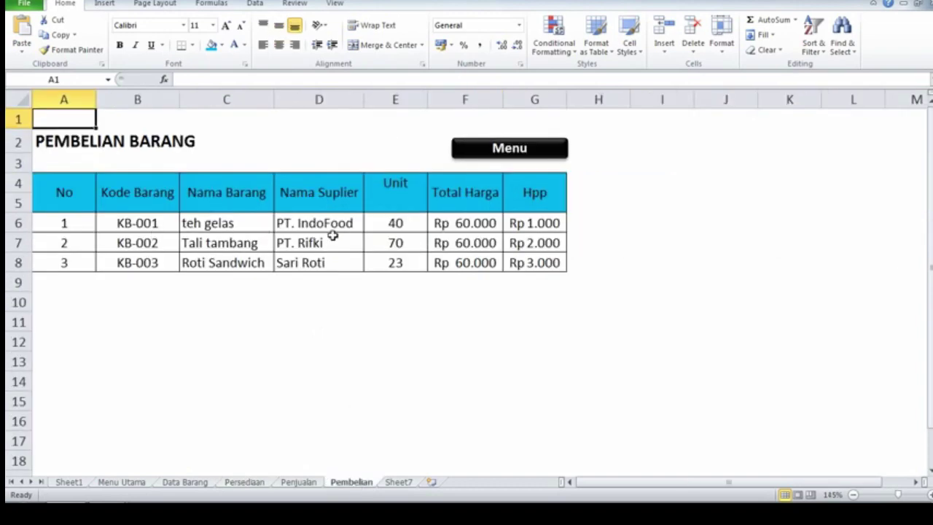
{"action": "left_click_drag", "start_coordinate": [394, 223], "coordinate": [396, 263]}
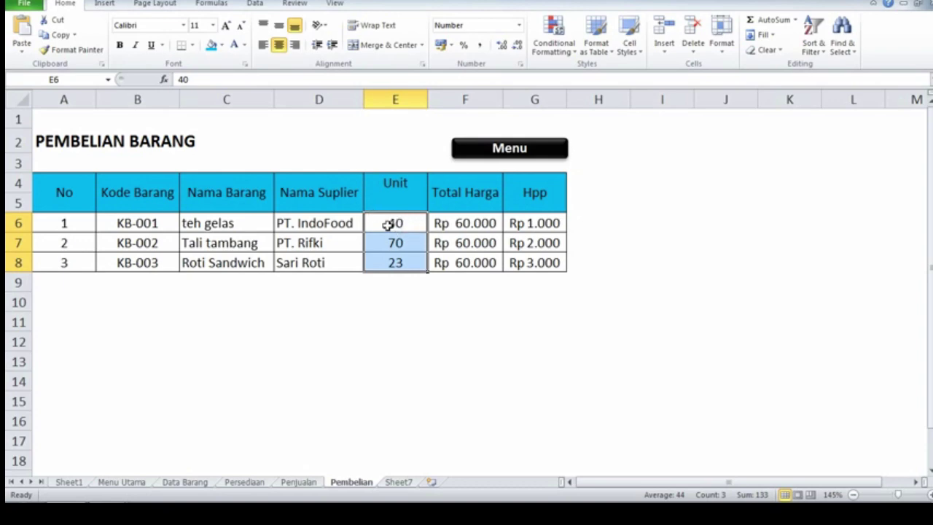
{"action": "left_click", "coordinate": [254, 483]}
{"action": "left_click", "coordinate": [503, 216]}
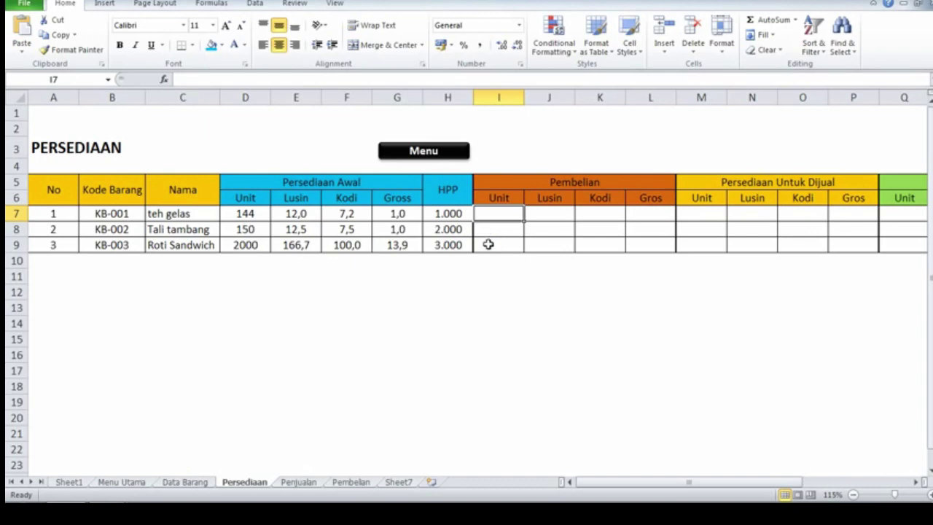
- Examine on the Pembelian sheet how each item name corresponds to its purchased unit quantity
{"action": "left_click", "coordinate": [355, 483]}
{"action": "left_click", "coordinate": [203, 227]}
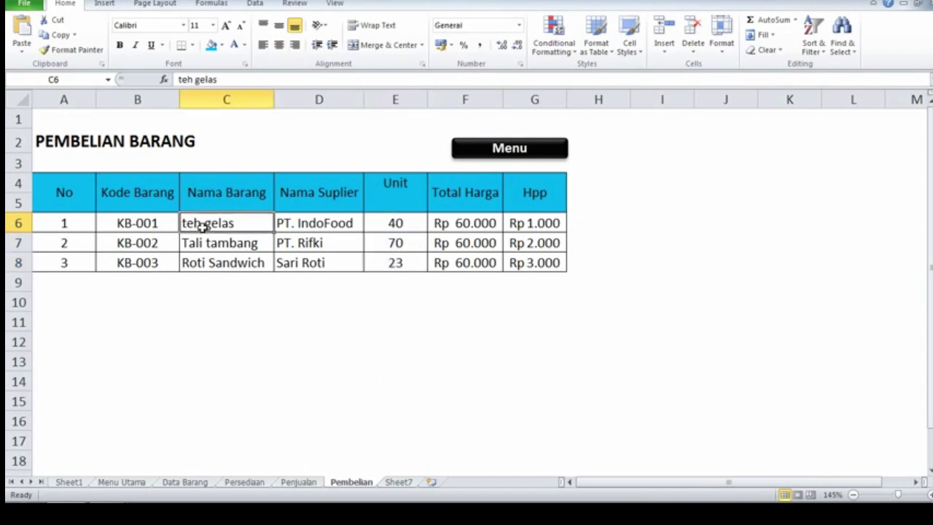
{"action": "left_click", "coordinate": [400, 223]}
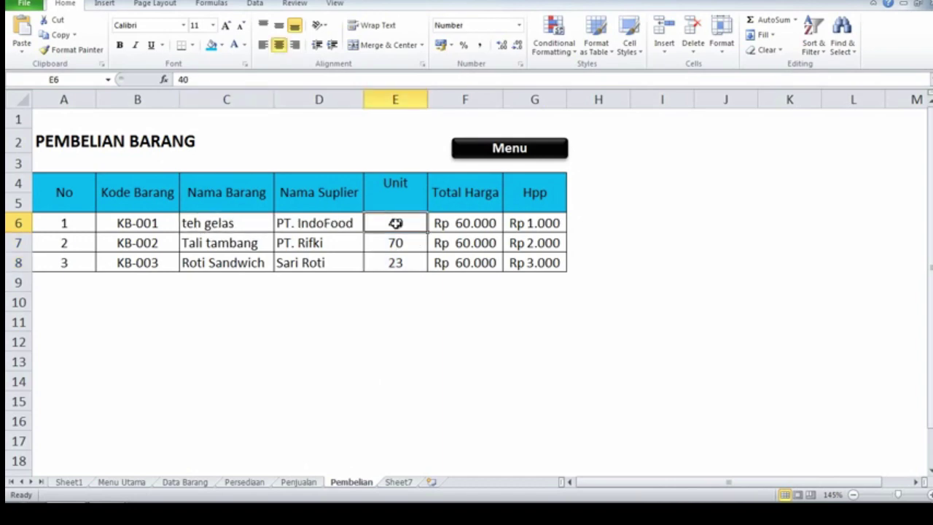
{"action": "left_click", "coordinate": [243, 247]}
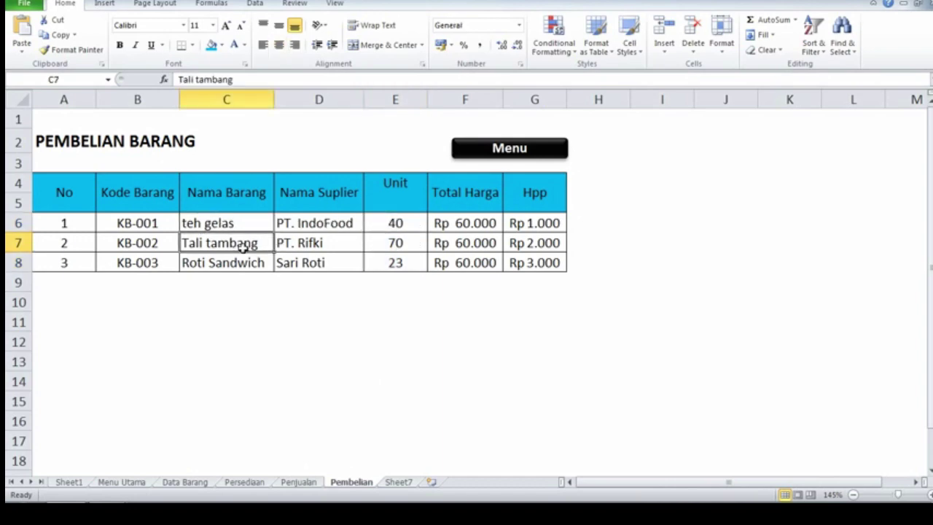
{"action": "left_click", "coordinate": [386, 246]}
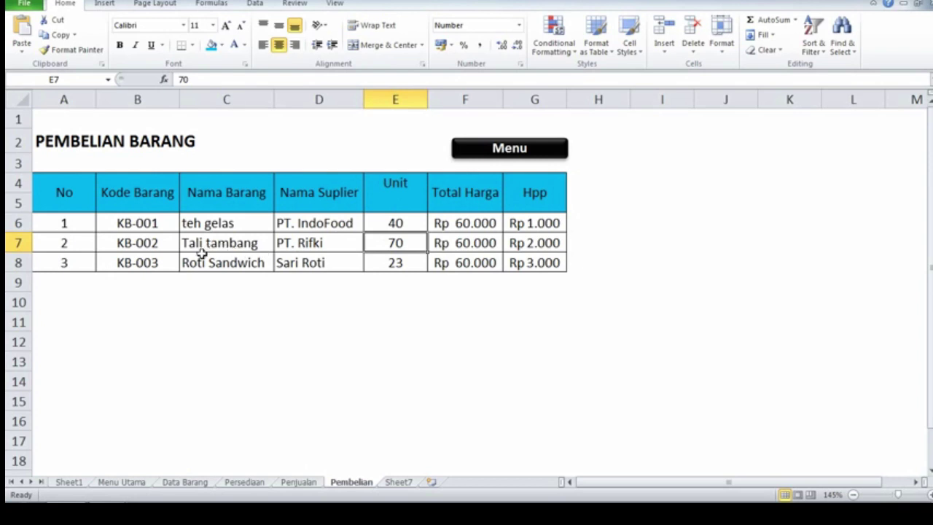
{"action": "left_click", "coordinate": [222, 266]}
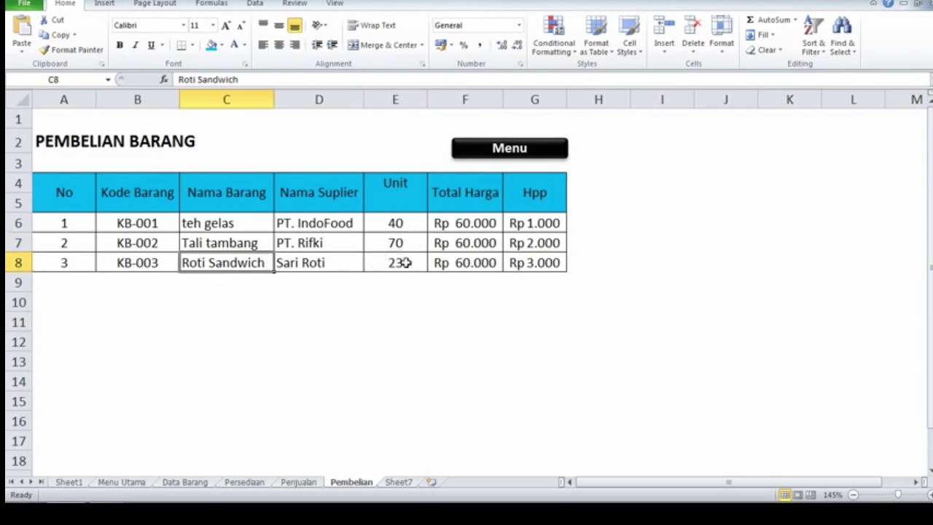
{"action": "left_click", "coordinate": [383, 262]}
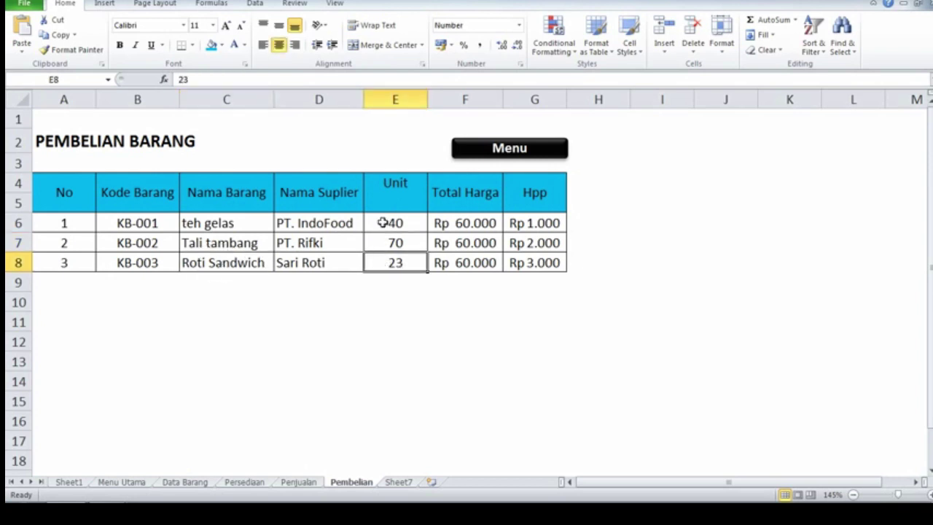
{"action": "left_click", "coordinate": [382, 222]}
{"action": "left_click", "coordinate": [250, 224]}
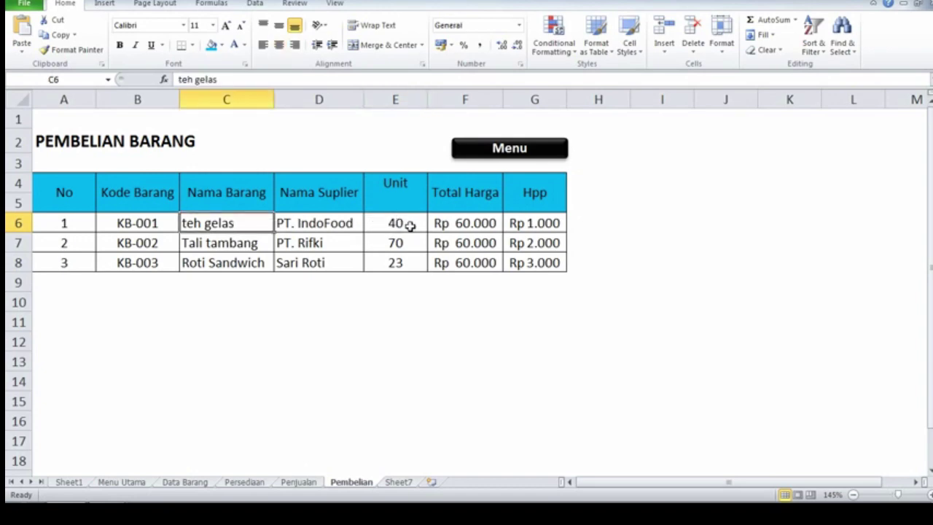
{"action": "left_click", "coordinate": [404, 224]}
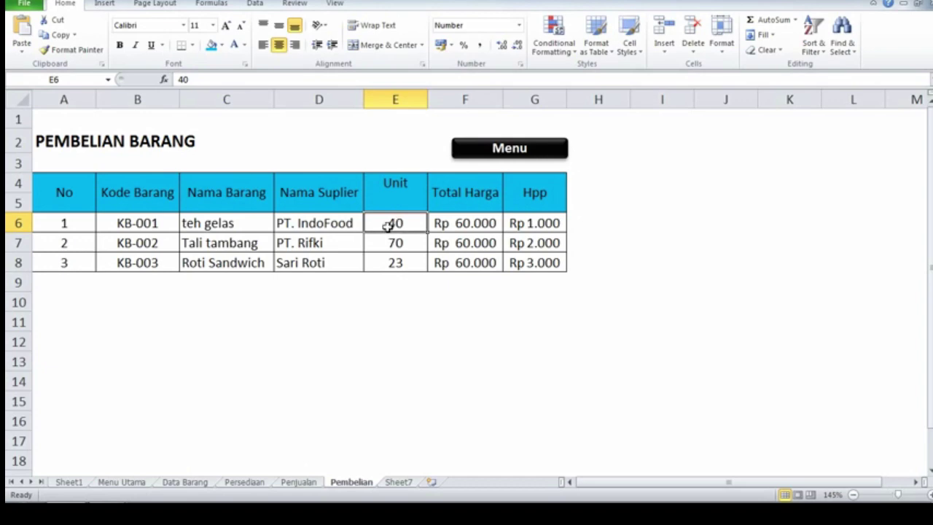
- Start a SUMIF formula in cell I7 of the Persediaan sheet, under Pembelian Unit
{"action": "left_click", "coordinate": [247, 481]}
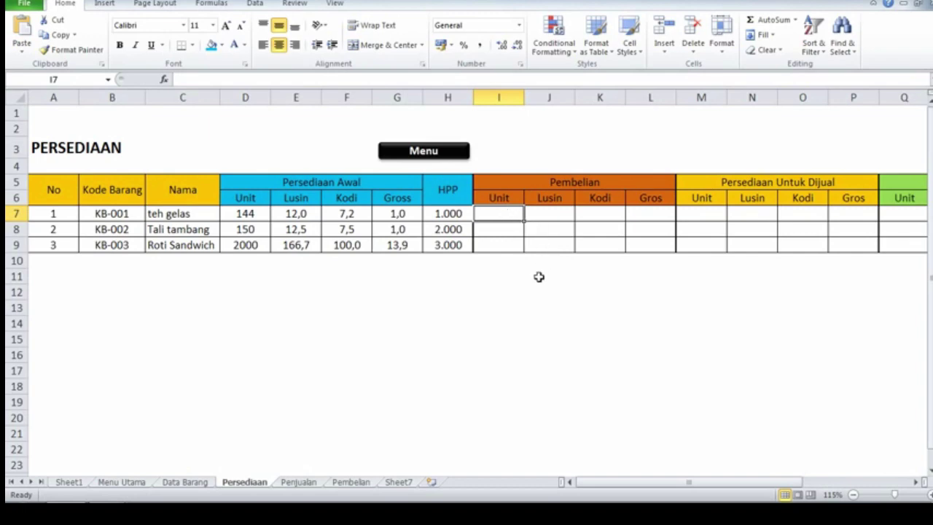
{"action": "scroll", "coordinate": [538, 277], "scroll_direction": "up", "scroll_amount": 3}
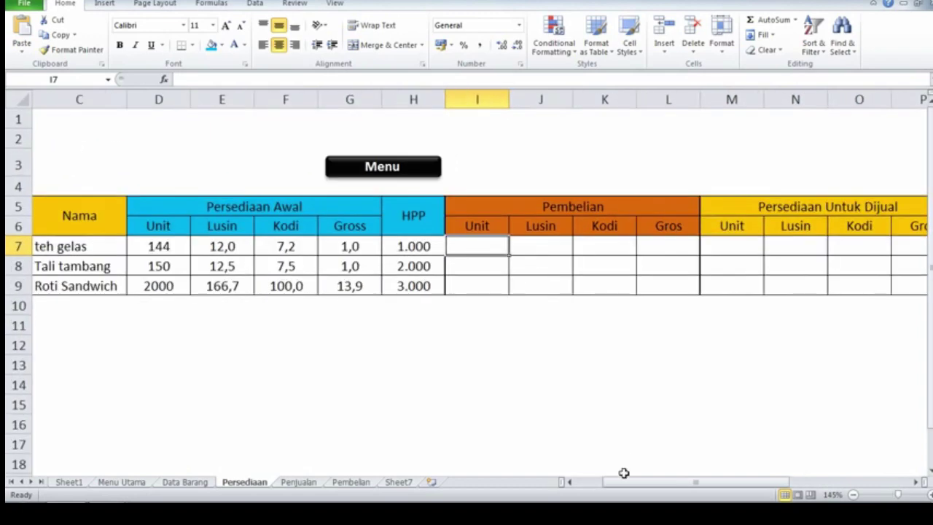
{"action": "left_click_drag", "start_coordinate": [624, 481], "coordinate": [602, 485]}
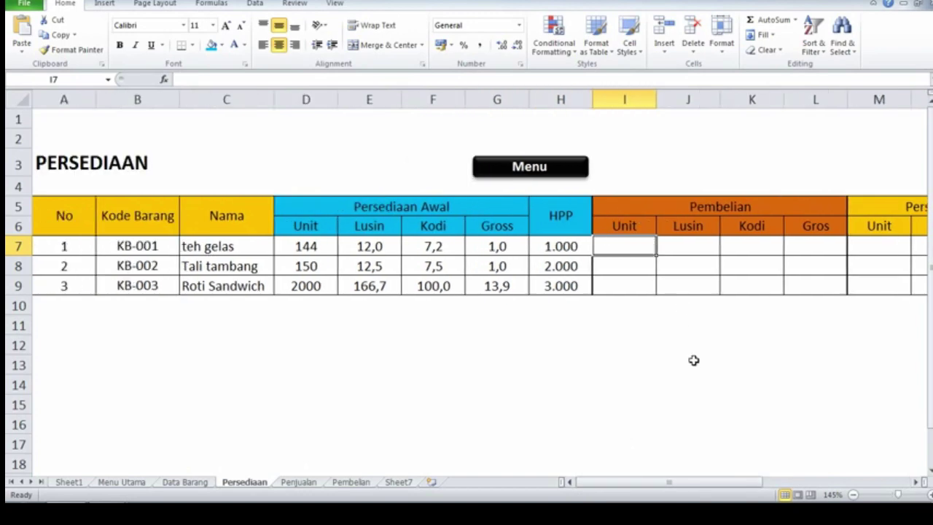
{"action": "type", "text": "=s"}
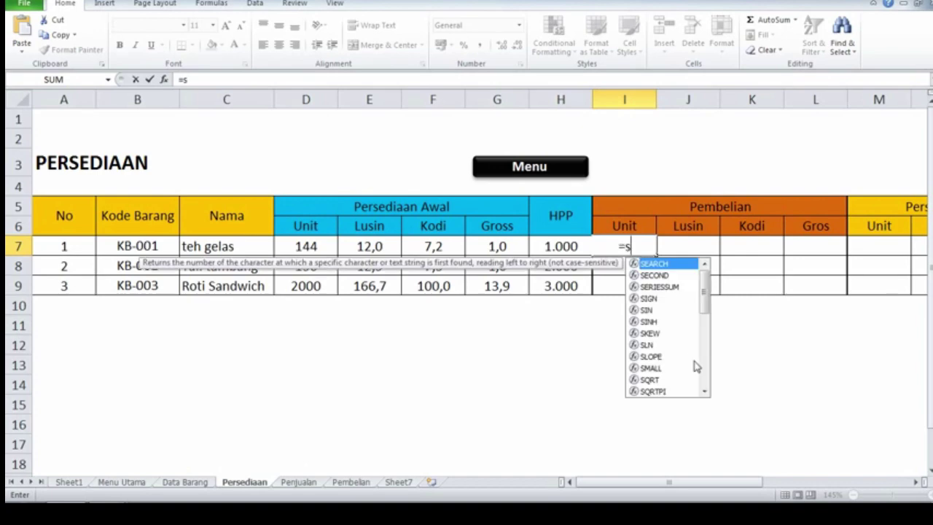
{"action": "type", "text": "um"}
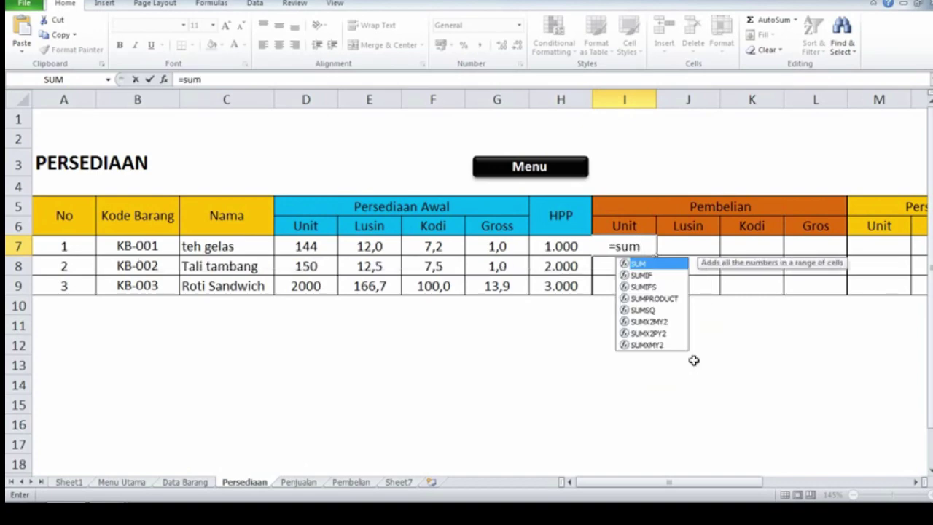
{"action": "left_click", "coordinate": [641, 274]}
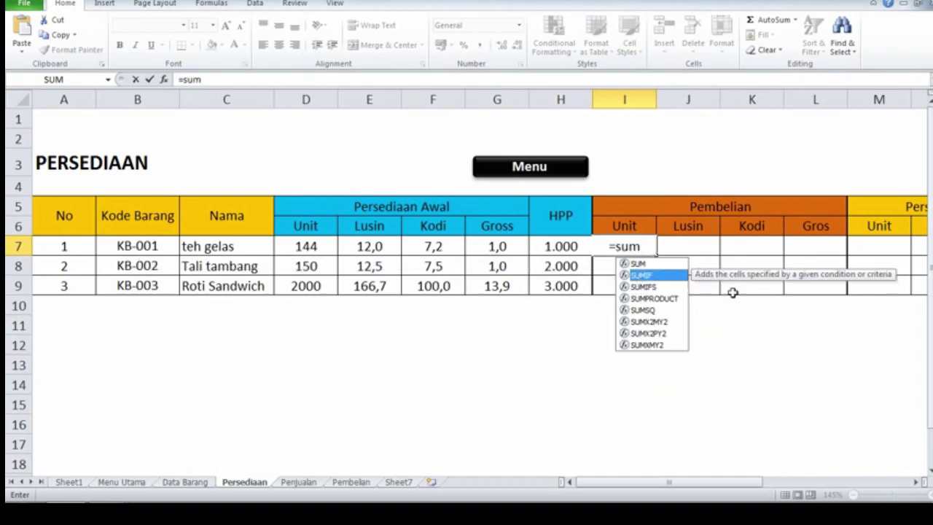
{"action": "key", "text": "Tab"}
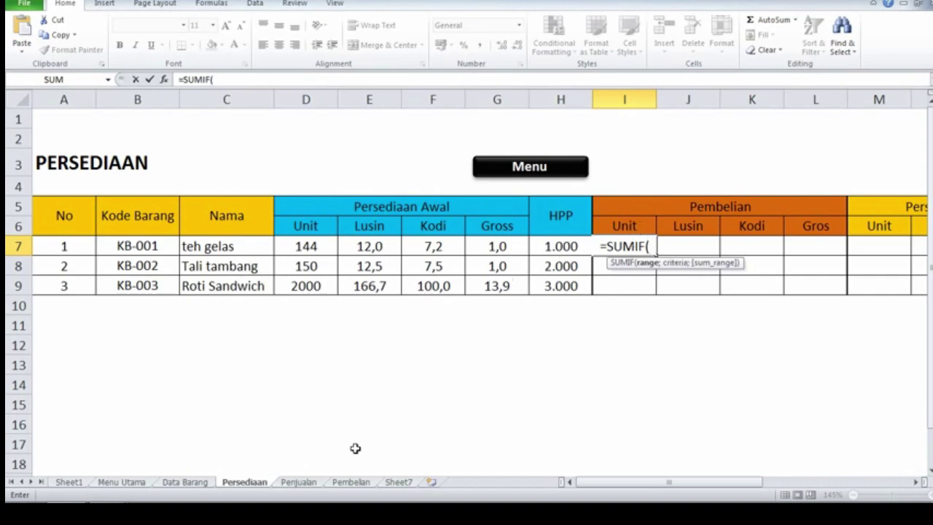
- Set the SUMIF range to the item names Pembelian!$C$6:$C$8 as an absolute reference, followed by a semicolon
{"action": "left_click", "coordinate": [351, 482]}
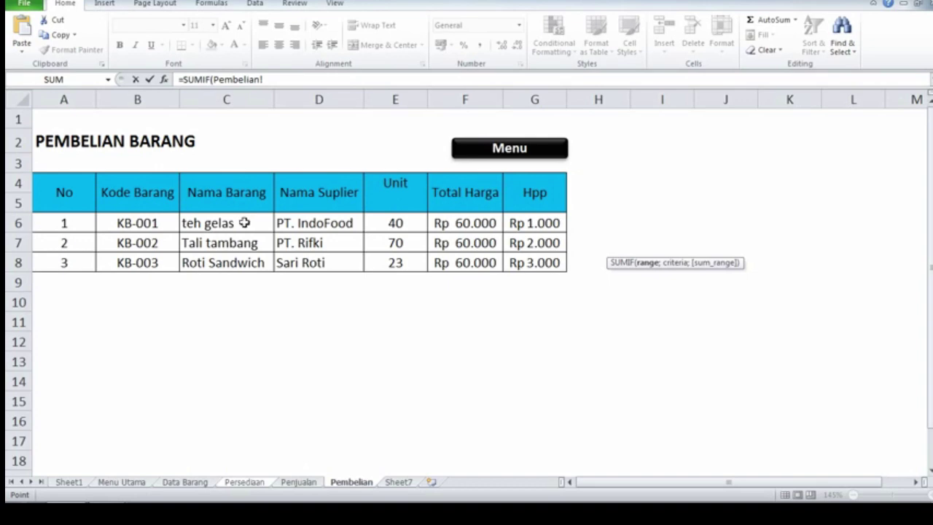
{"action": "left_click_drag", "start_coordinate": [244, 222], "coordinate": [242, 262]}
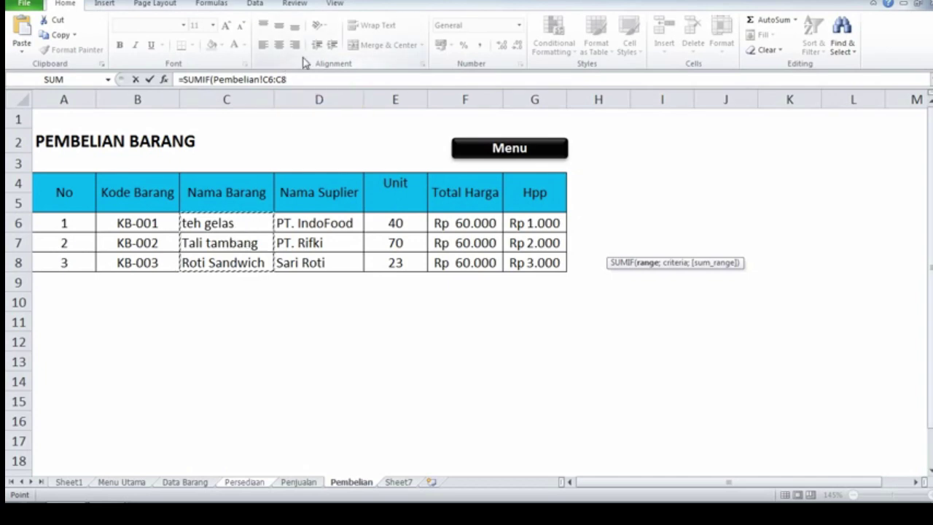
{"action": "key", "text": "F4"}
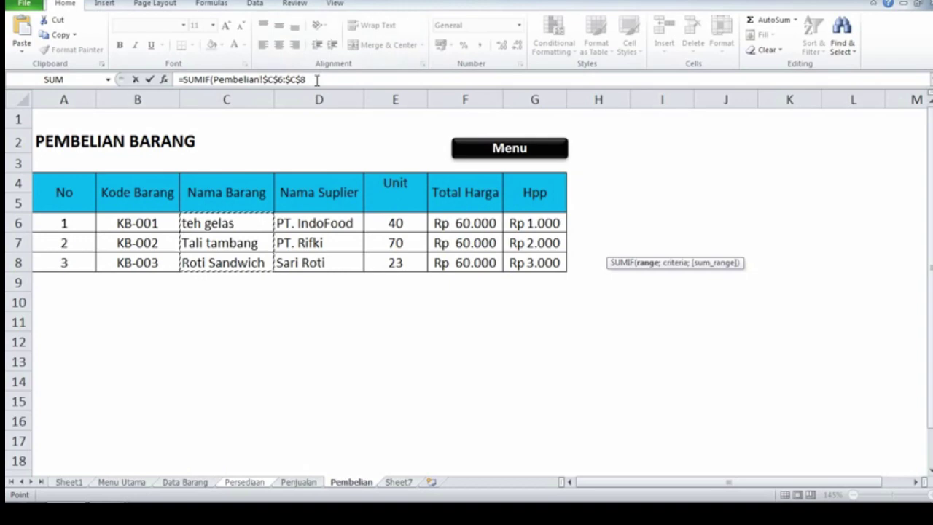
{"action": "left_click", "coordinate": [317, 80]}
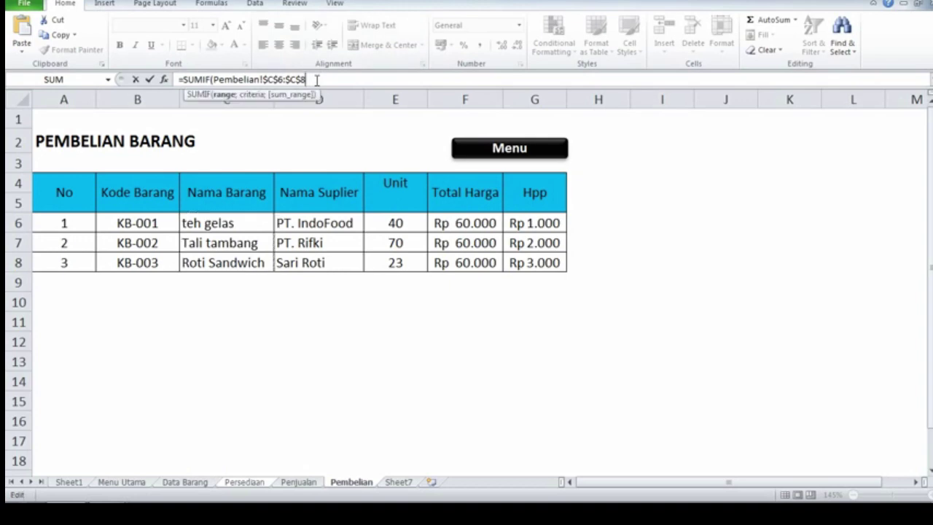
{"action": "type", "text": ";"}
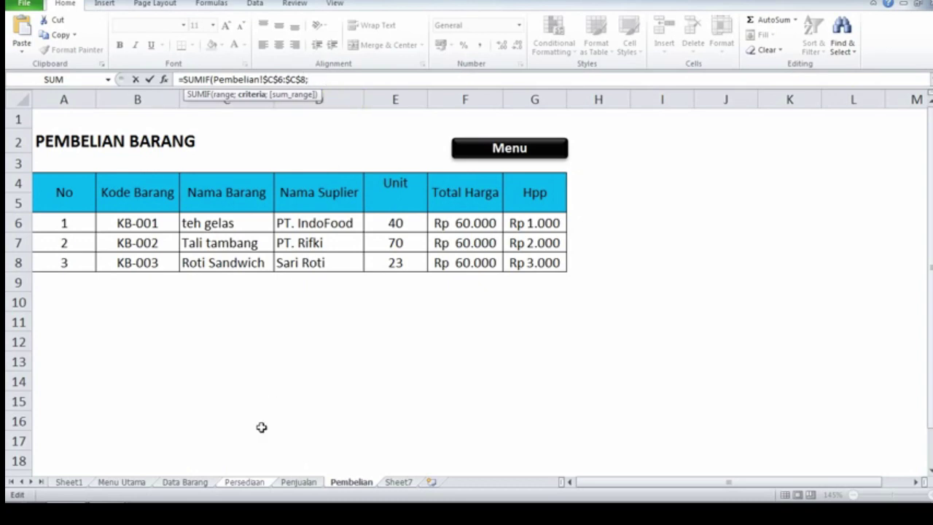
- Complete the I7 SUMIF formula with criteria Persediaan!C7 and absolute sum range Pembelian!$E$6:$E$8
{"action": "left_click", "coordinate": [245, 482]}
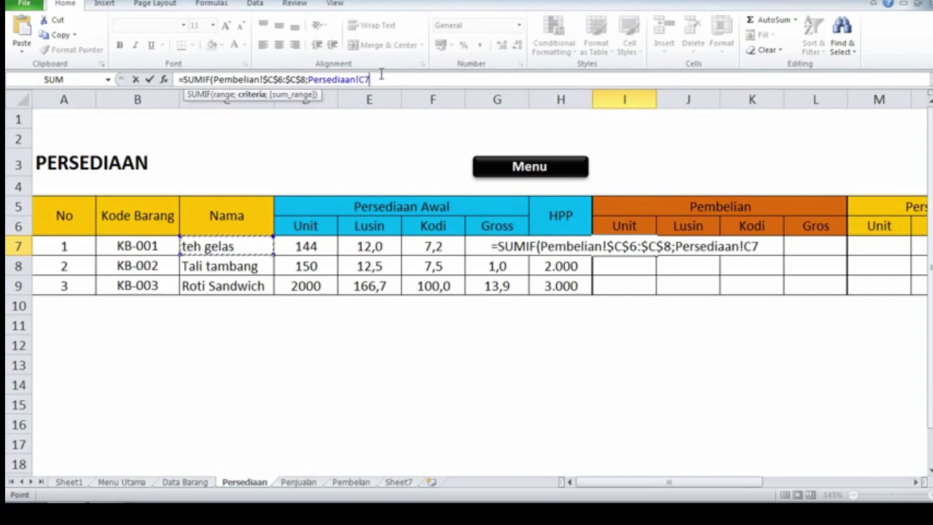
{"action": "type", "text": ";"}
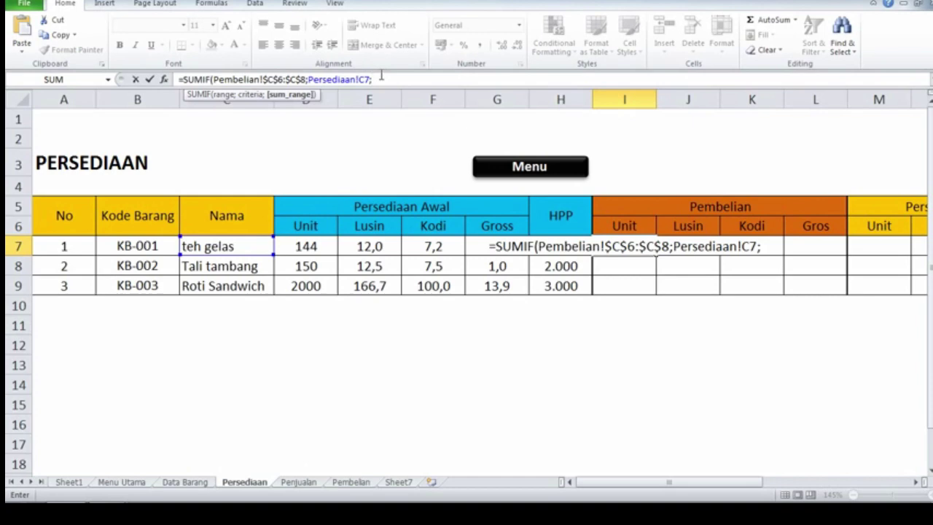
{"action": "left_click", "coordinate": [351, 482]}
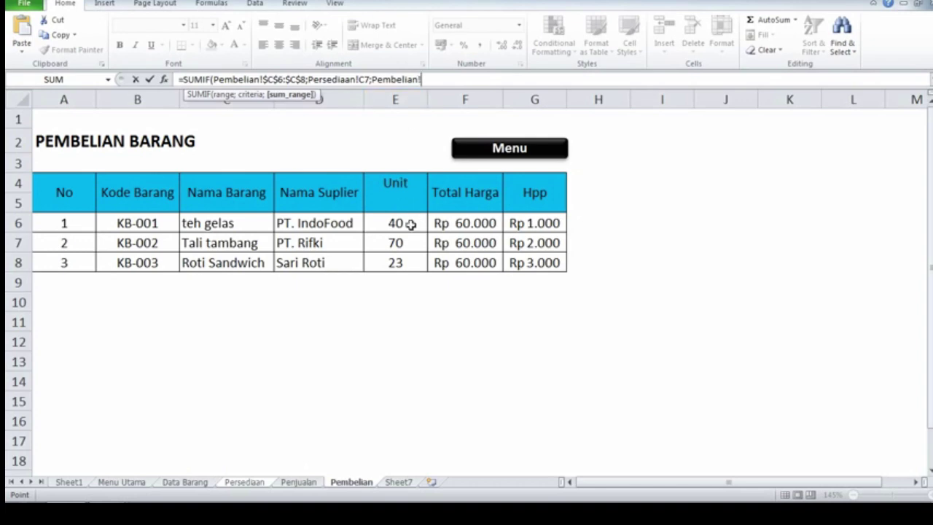
{"action": "left_click_drag", "start_coordinate": [411, 225], "coordinate": [408, 261]}
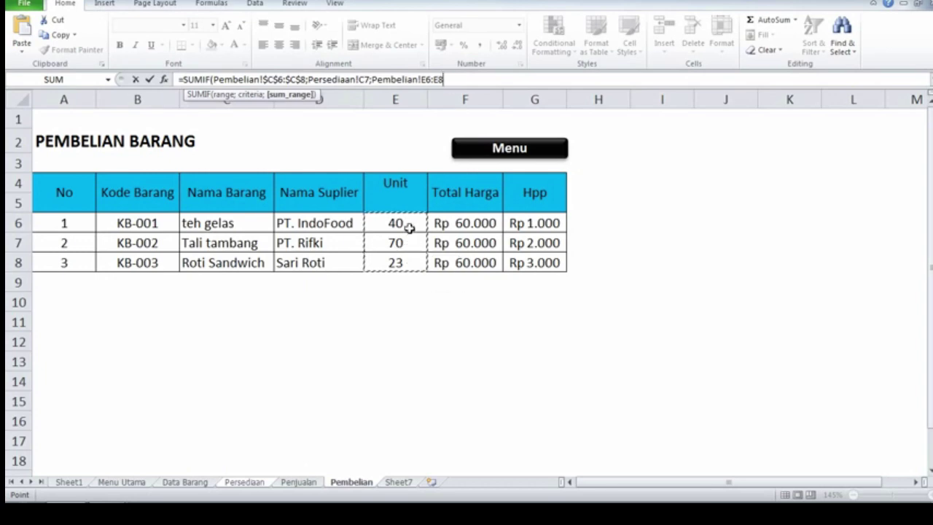
{"action": "key", "text": "F4"}
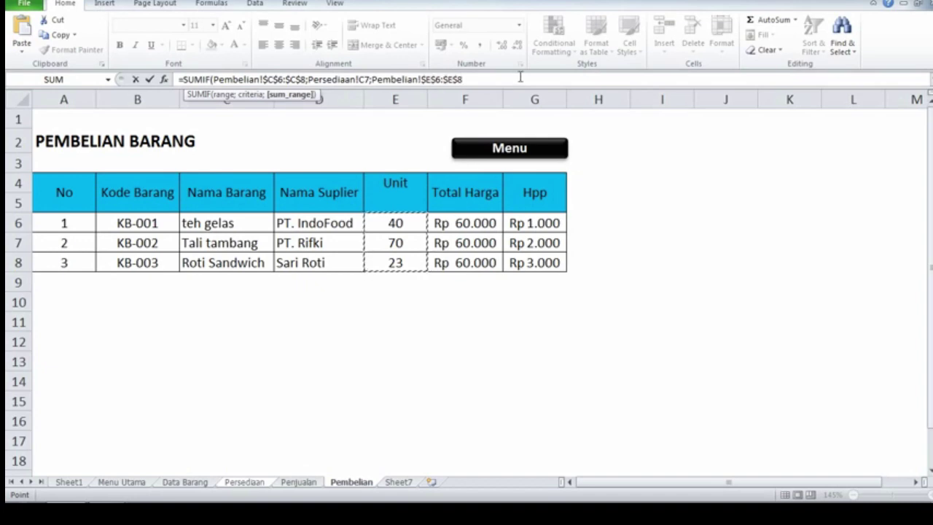
{"action": "type", "text": ")"}
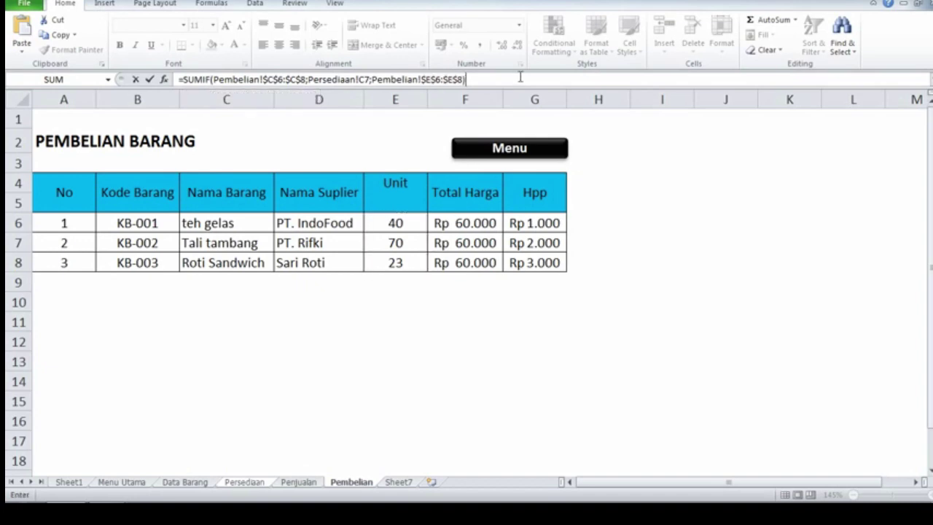
{"action": "key", "text": "Return"}
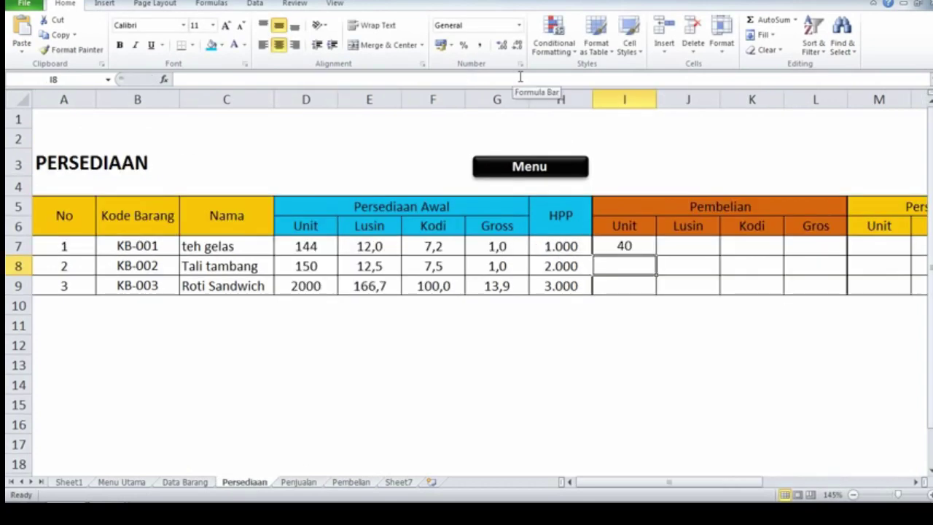
- Check the teh gelas quantity in I7 under Pembelian Unit against its purchased units on the Pembelian sheet
{"action": "left_click", "coordinate": [616, 244]}
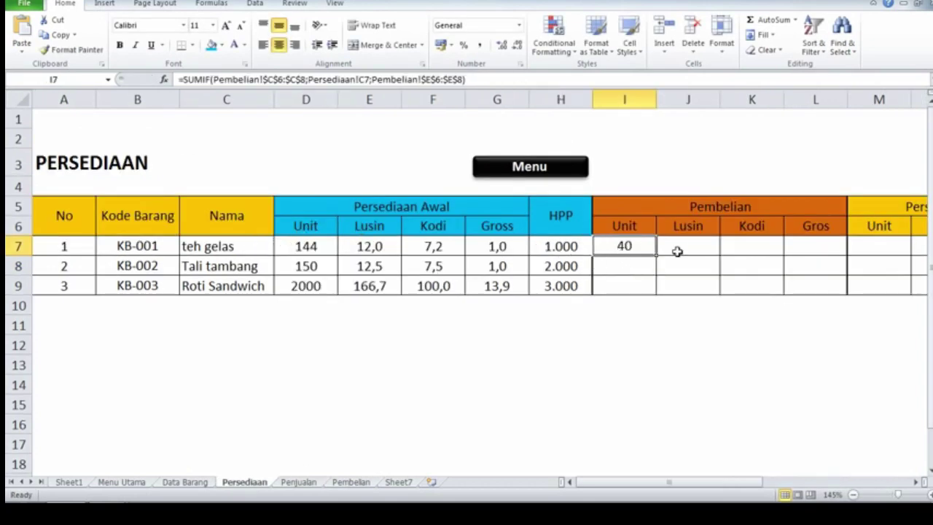
{"action": "left_click", "coordinate": [707, 208]}
{"action": "left_click", "coordinate": [628, 252]}
{"action": "left_click", "coordinate": [349, 482]}
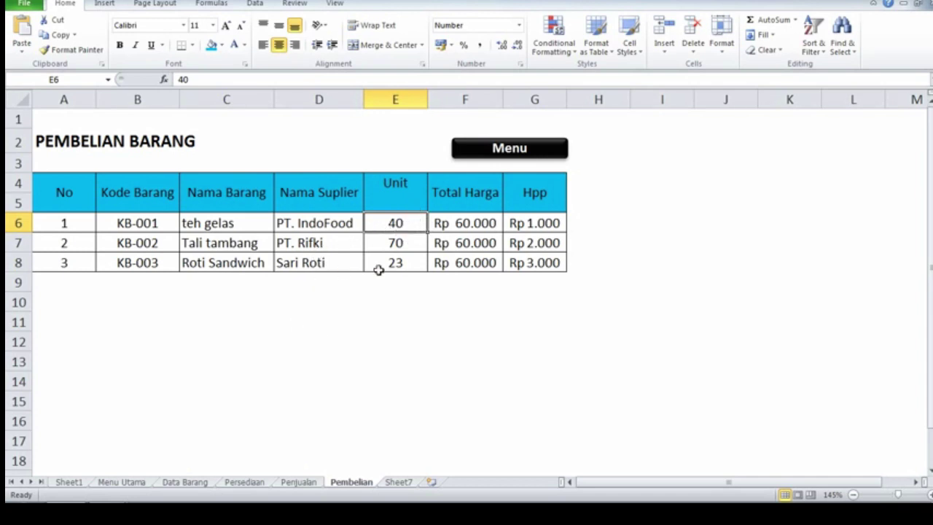
{"action": "left_click", "coordinate": [244, 482]}
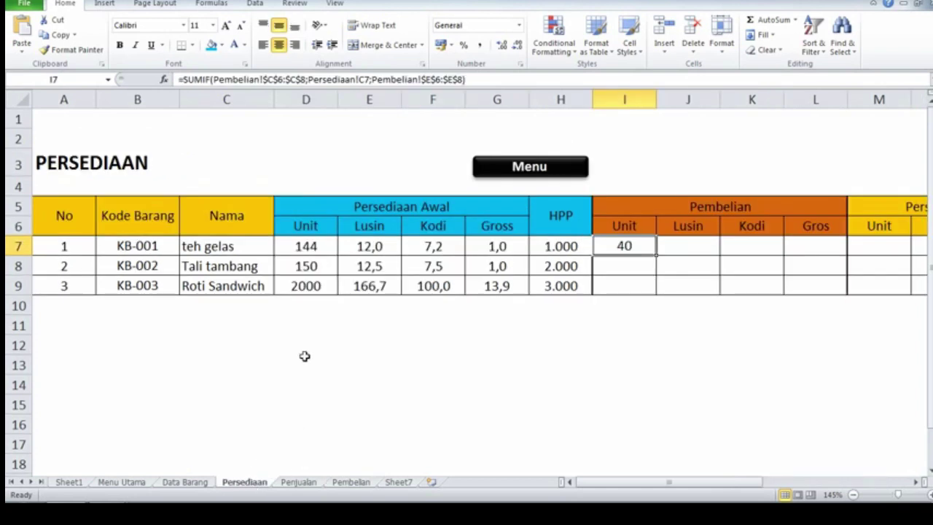
{"action": "left_click", "coordinate": [636, 266]}
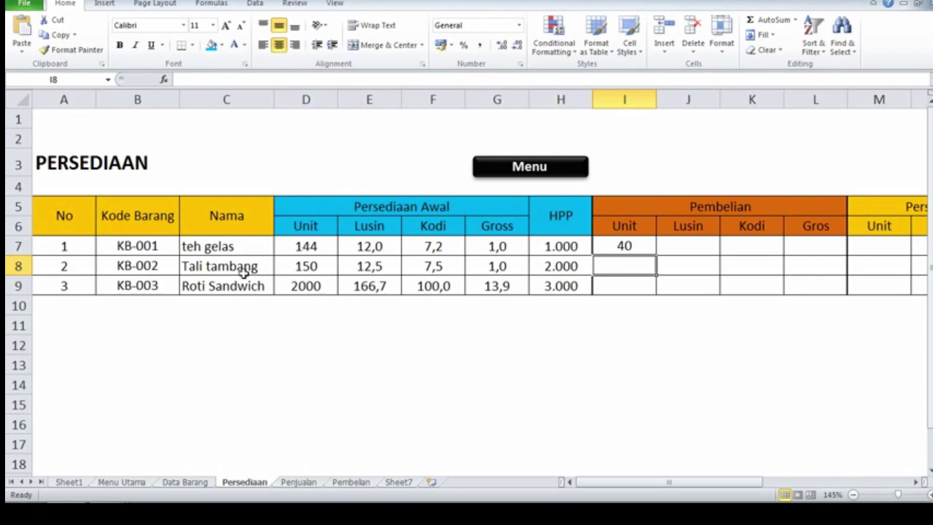
{"action": "left_click", "coordinate": [618, 246]}
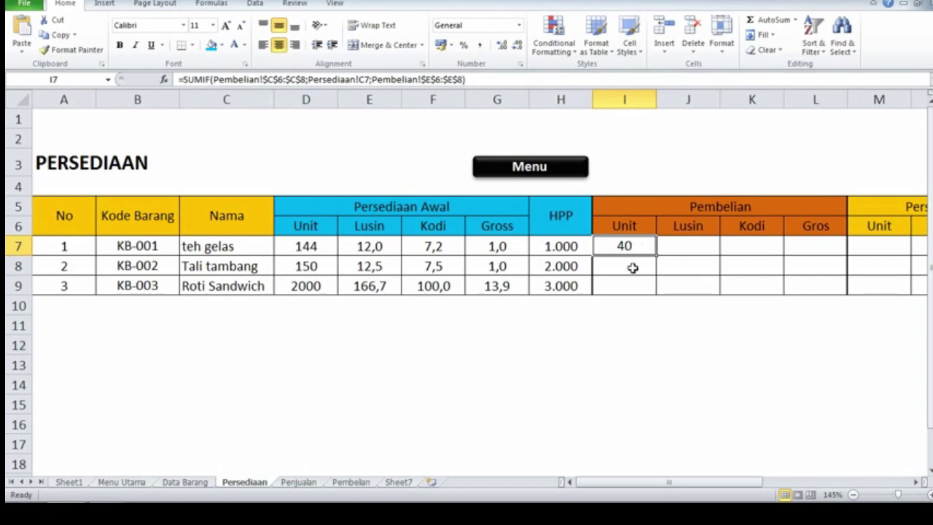
- Start a SUMIF formula in I8 for Tali tambang with the absolute range Pembelian!$C$6:$C$8, followed by a semicolon
{"action": "left_click", "coordinate": [633, 267]}
{"action": "type", "text": "=sum"}
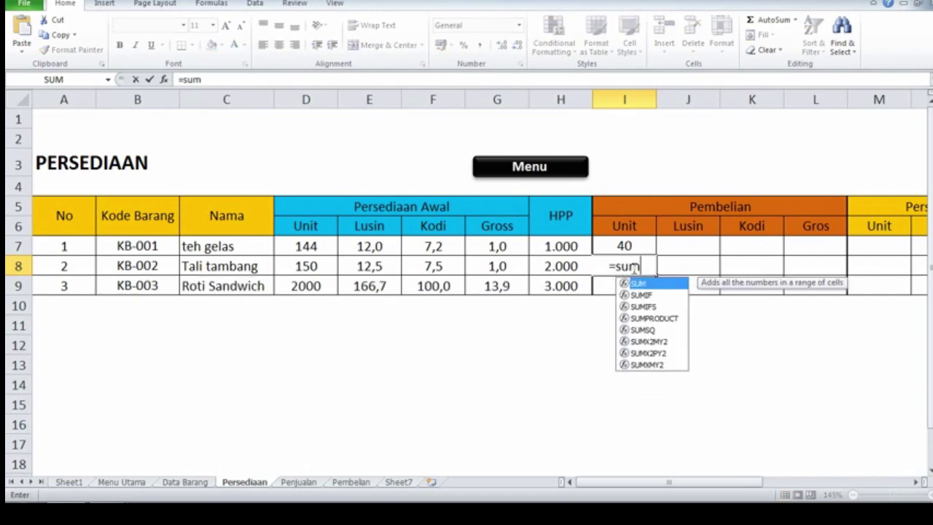
{"action": "key", "text": "Down"}
{"action": "key", "text": "Tab"}
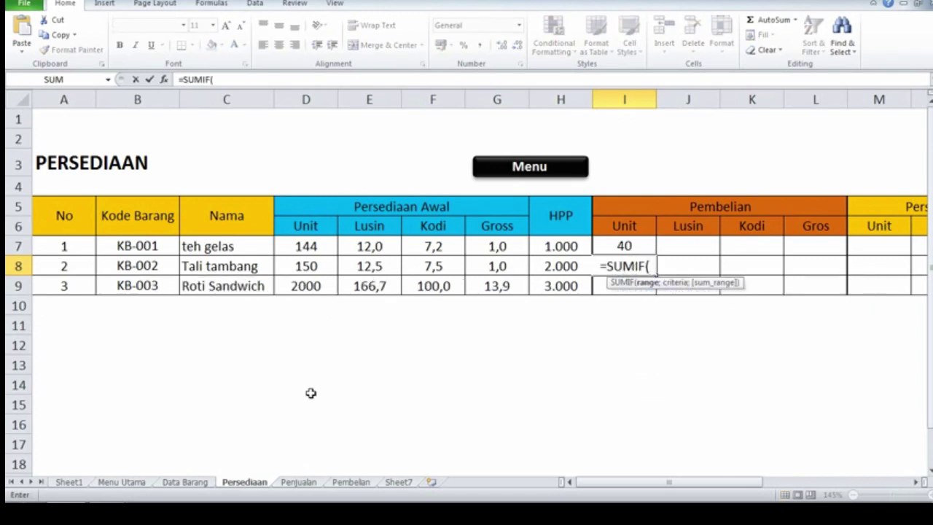
{"action": "left_click", "coordinate": [351, 482]}
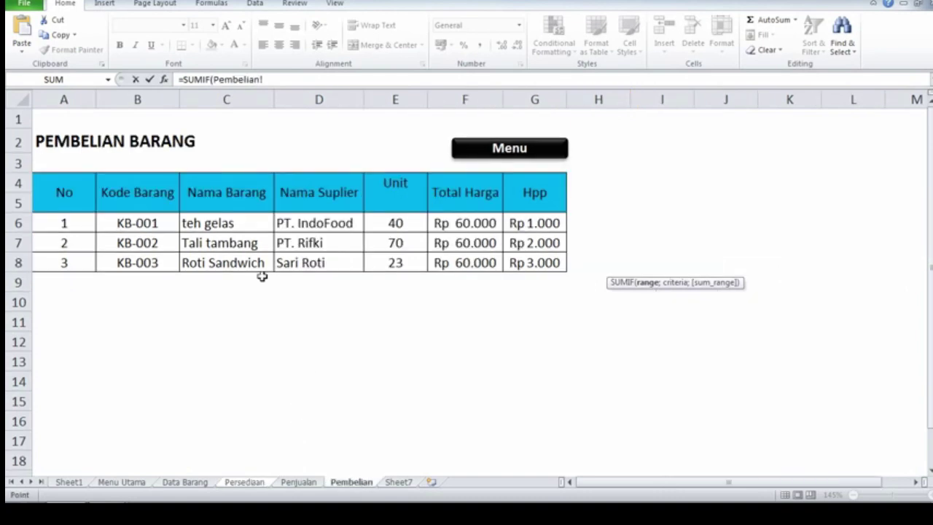
{"action": "left_click_drag", "start_coordinate": [233, 224], "coordinate": [246, 259]}
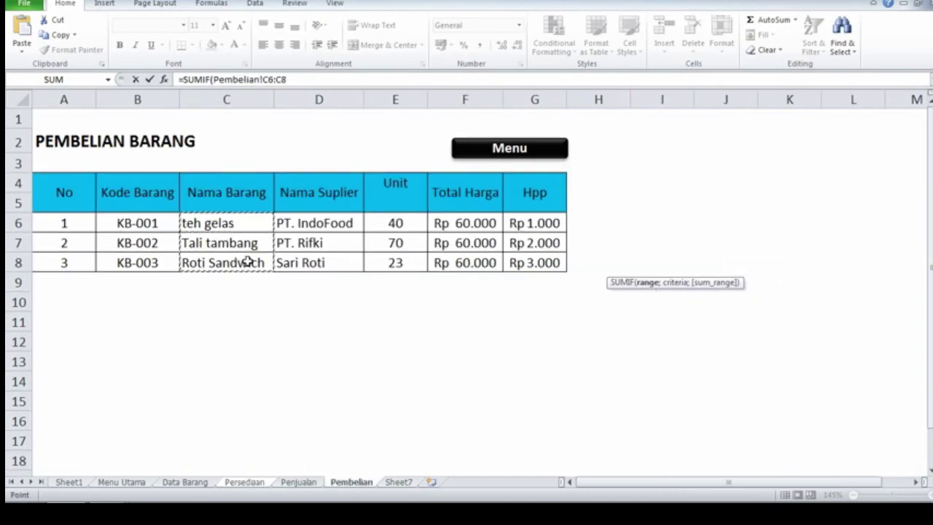
{"action": "key", "text": "F4"}
{"action": "type", "text": ";"}
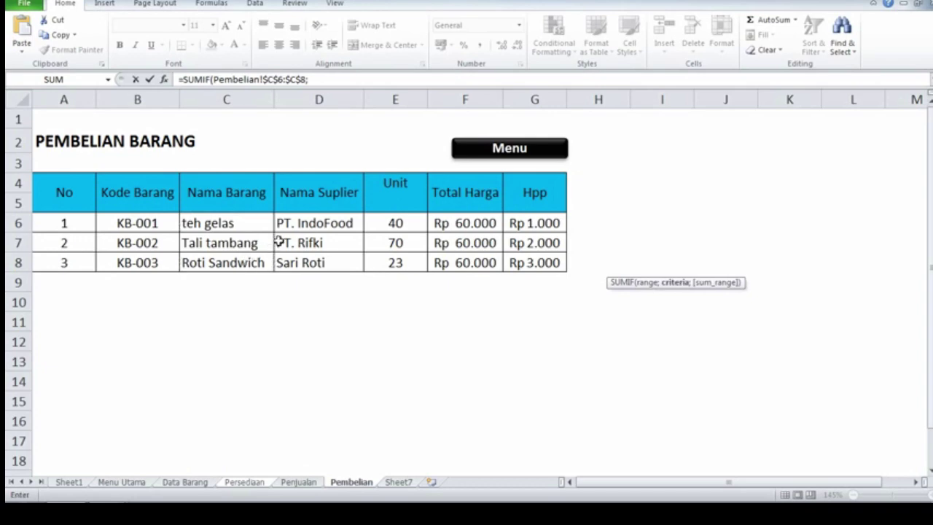
- Complete the I8 SUMIF formula with criteria Persediaan!C8 and absolute sum range Pembelian!$E$6:$E$8
{"action": "left_click", "coordinate": [254, 483]}
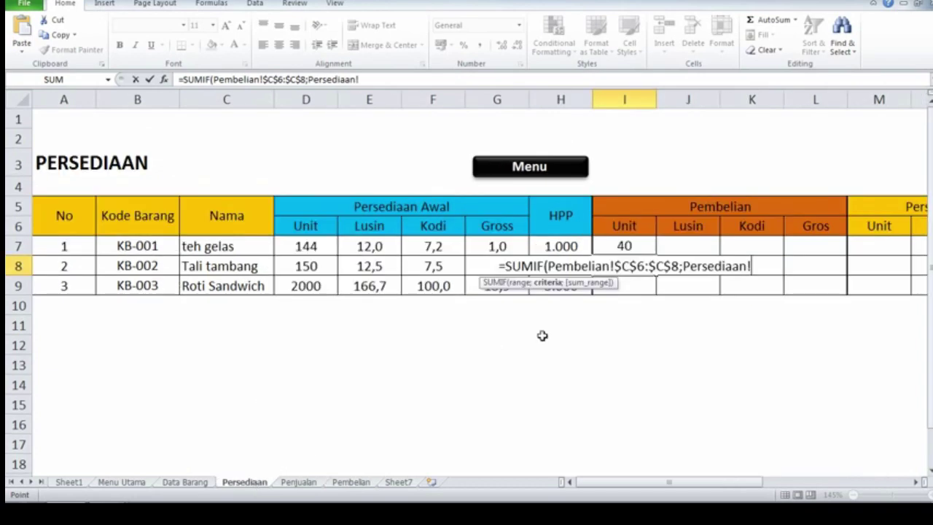
{"action": "left_click", "coordinate": [226, 267]}
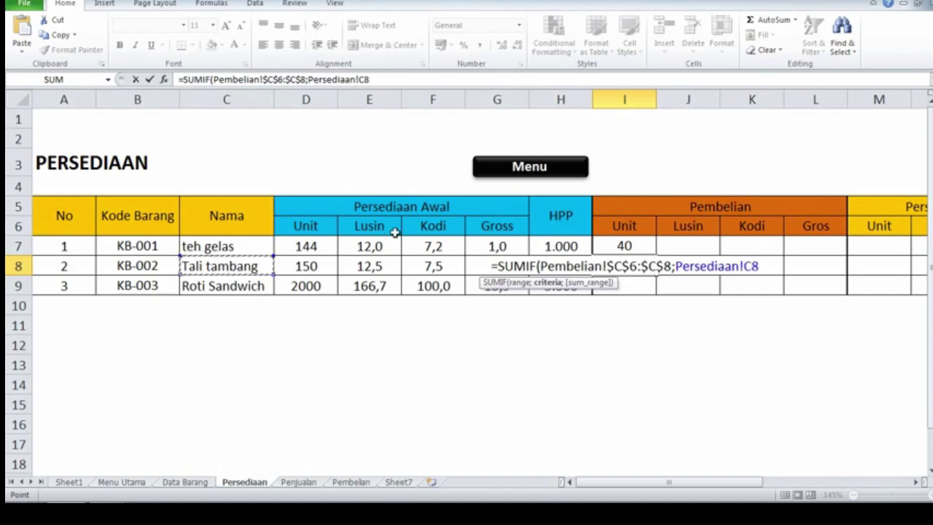
{"action": "type", "text": ";"}
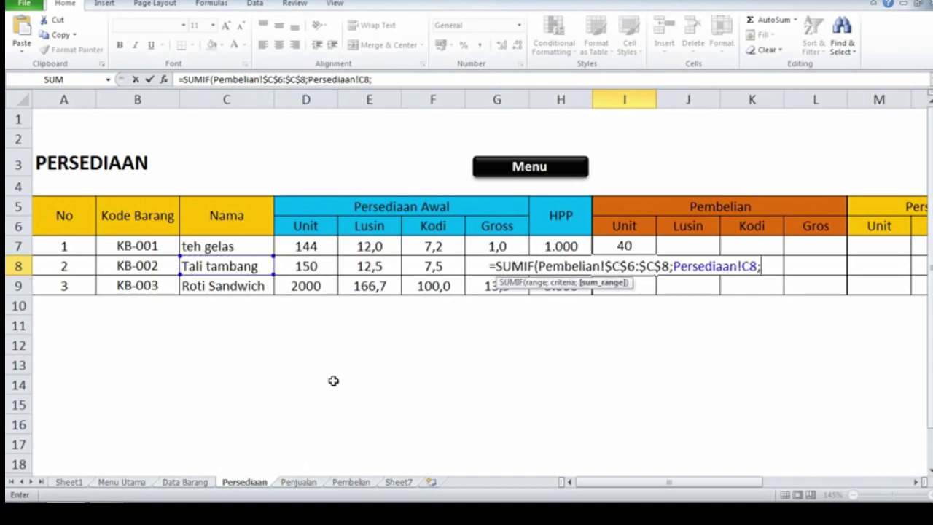
{"action": "left_click", "coordinate": [350, 482]}
{"action": "left_click_drag", "start_coordinate": [394, 223], "coordinate": [406, 261]}
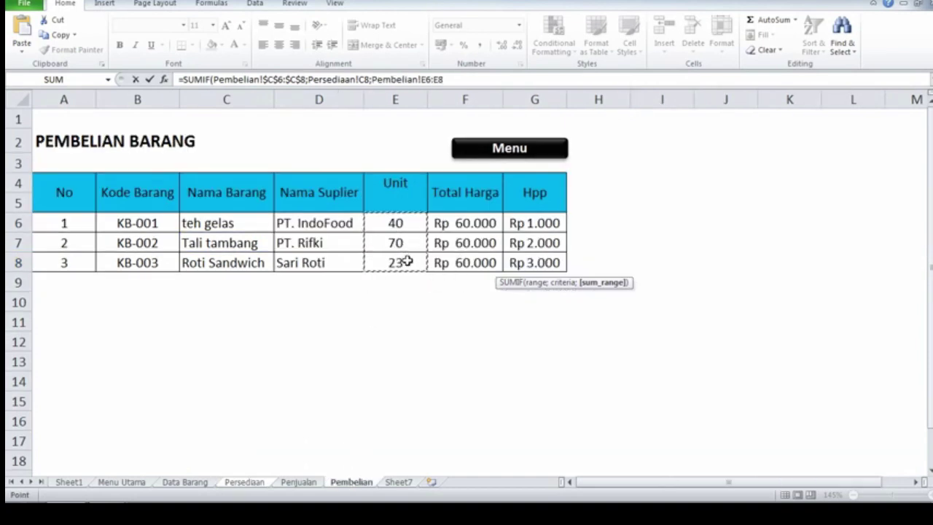
{"action": "key", "text": "F4"}
{"action": "type", "text": ")"}
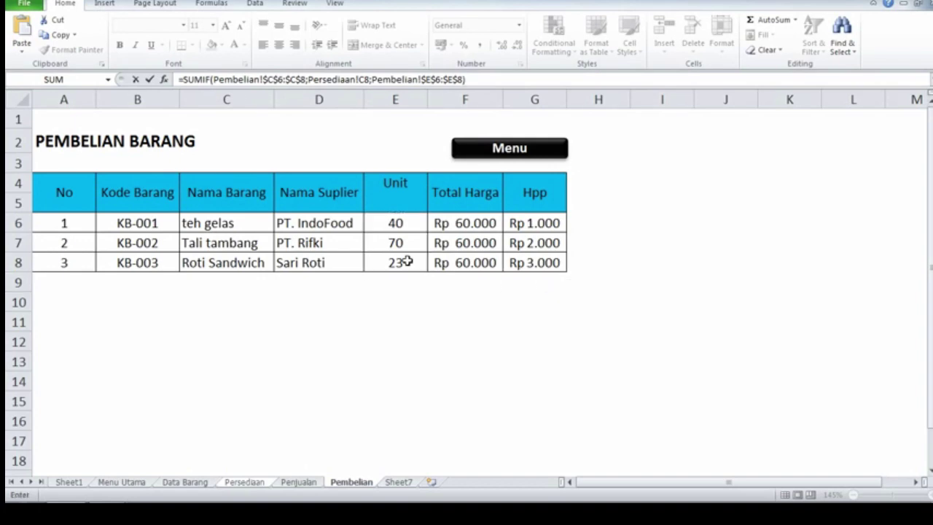
{"action": "key", "text": "Return"}
- Compare the Tali tambang quantity in I8 with its Unit entry in E7 of the Pembelian sheet
{"action": "left_click", "coordinate": [643, 266]}
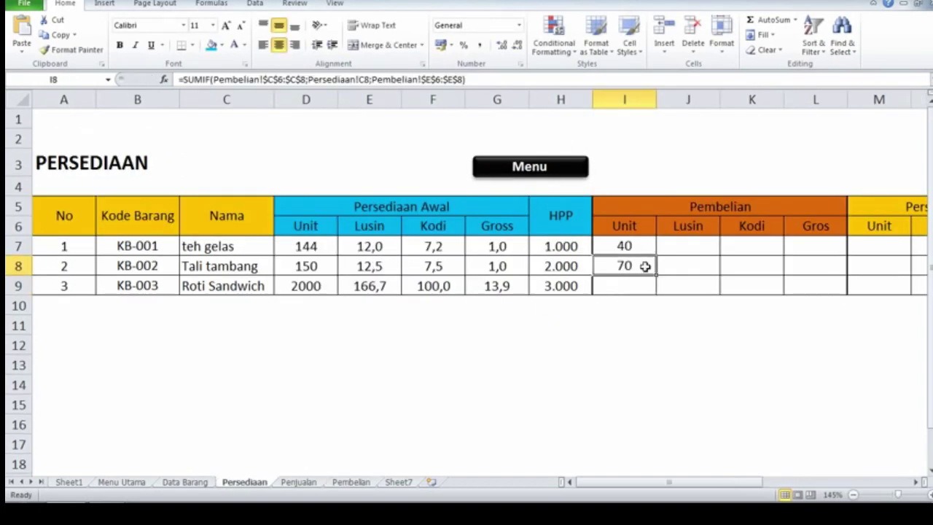
{"action": "left_click", "coordinate": [350, 481]}
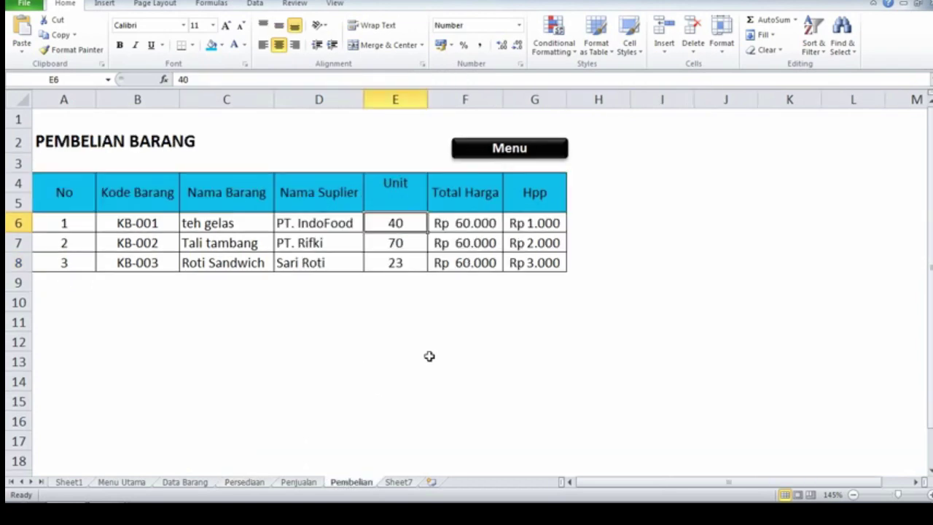
{"action": "left_click", "coordinate": [386, 245]}
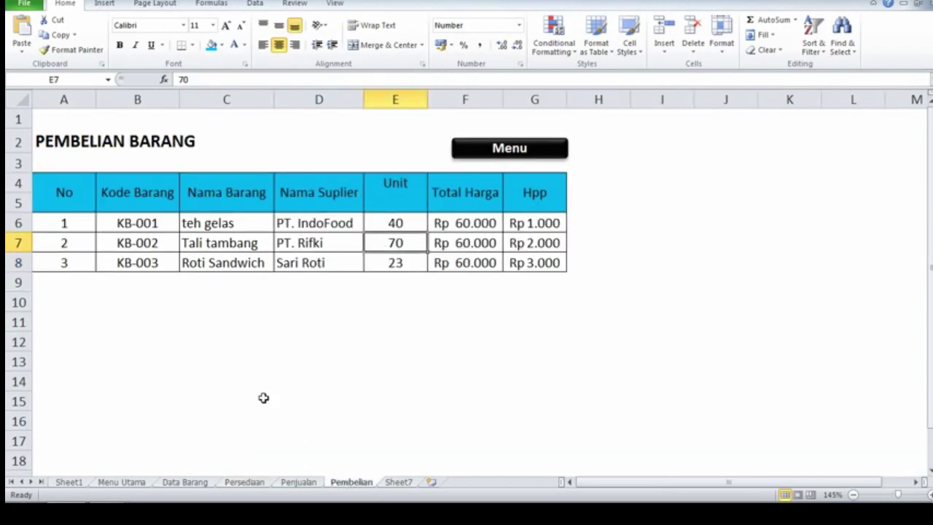
{"action": "left_click", "coordinate": [245, 483]}
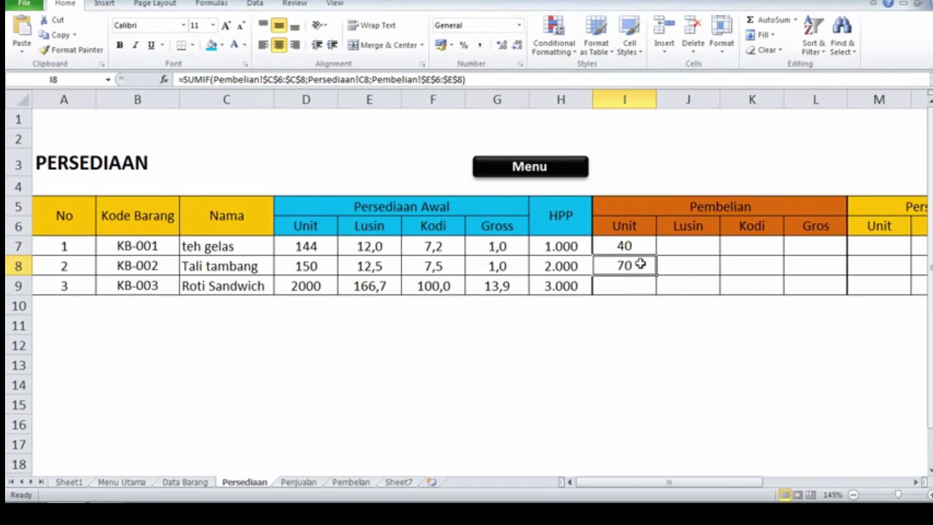
- Copy the SUMIF formula from I8 to I9 to cover Roti Sandwich
{"action": "left_click", "coordinate": [639, 246]}
{"action": "left_click", "coordinate": [629, 267]}
{"action": "key", "text": "ctrl+c"}
{"action": "left_click", "coordinate": [637, 288]}
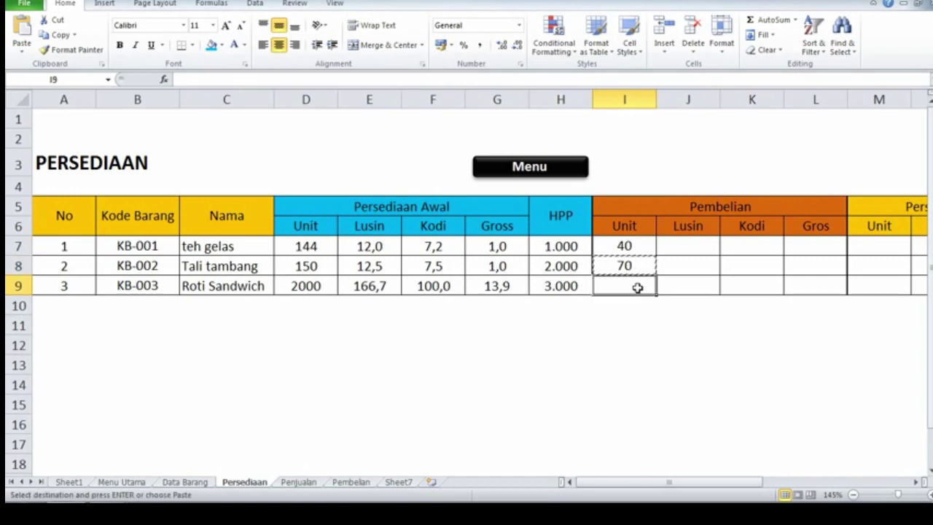
{"action": "key", "text": "ctrl+v"}
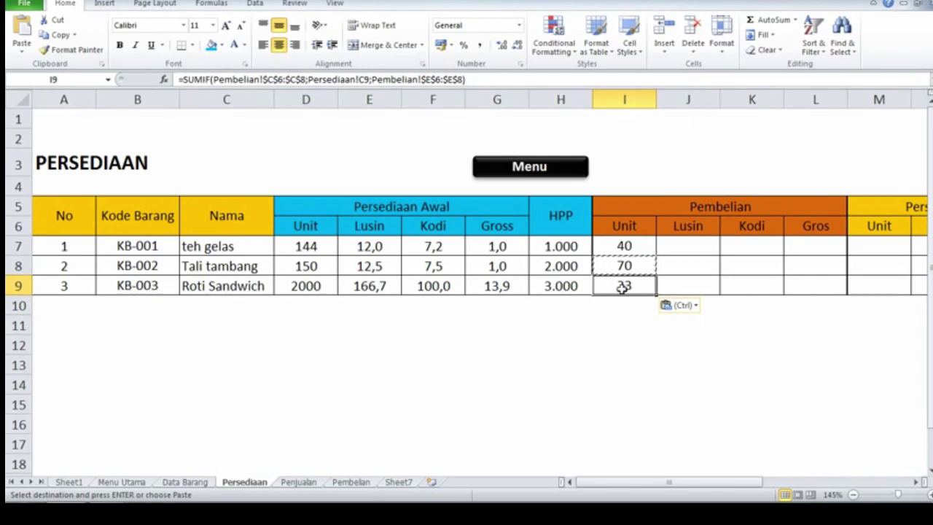
- Compare the Roti Sandwich quantity in I9 with its Unit entry in E8 of the Pembelian sheet
{"action": "left_click", "coordinate": [349, 482]}
{"action": "left_click", "coordinate": [395, 266]}
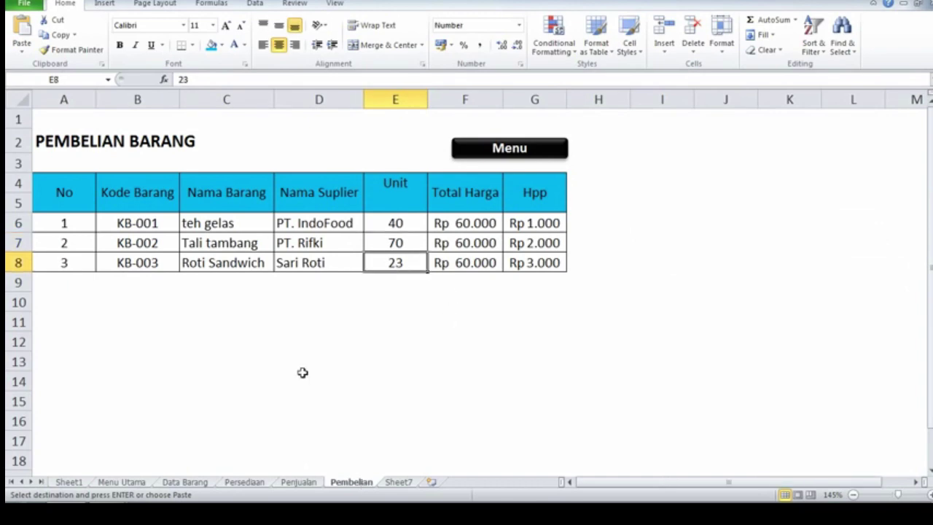
{"action": "left_click", "coordinate": [251, 481]}
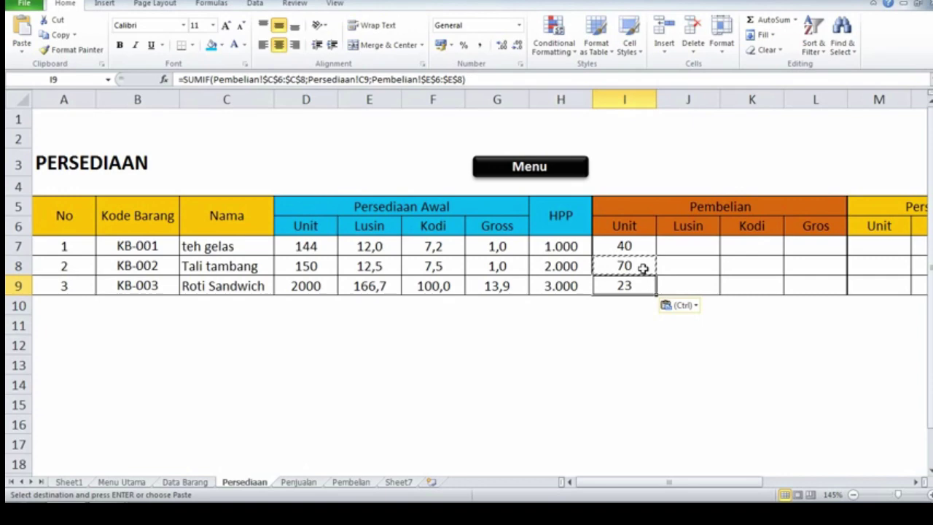
- Review the SUMIF formulas in cells I7, I8 and I9 of the Persediaan sheet without changing them
{"action": "left_click", "coordinate": [624, 246]}
{"action": "double_click", "coordinate": [630, 247]}
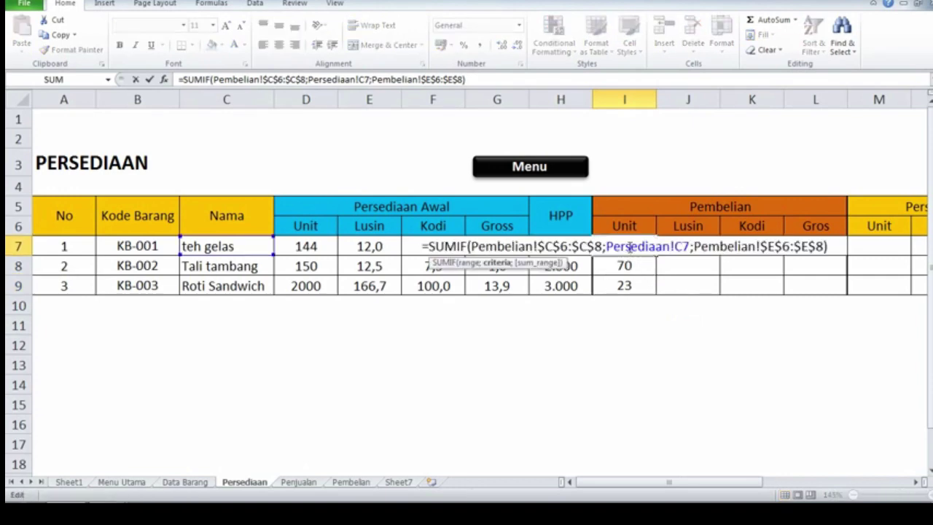
{"action": "key", "text": "Escape"}
{"action": "left_click", "coordinate": [624, 264]}
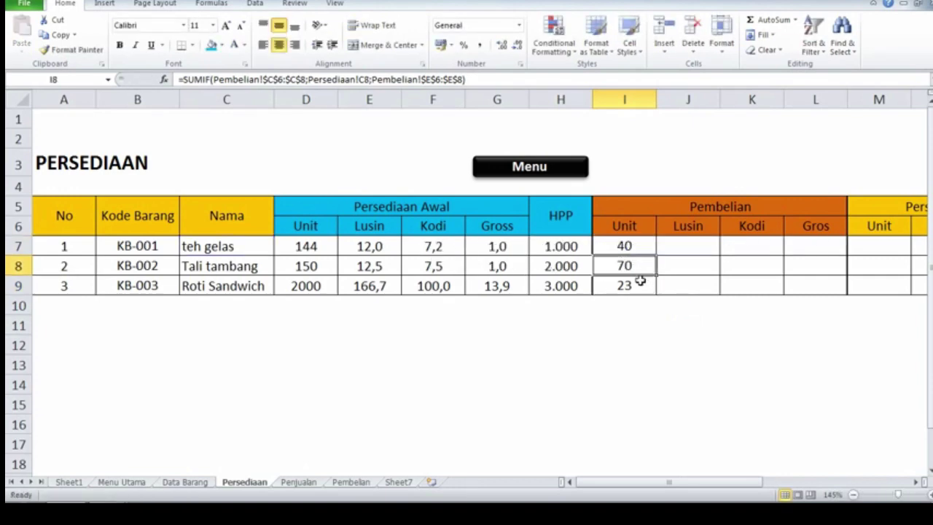
{"action": "left_click", "coordinate": [634, 285]}
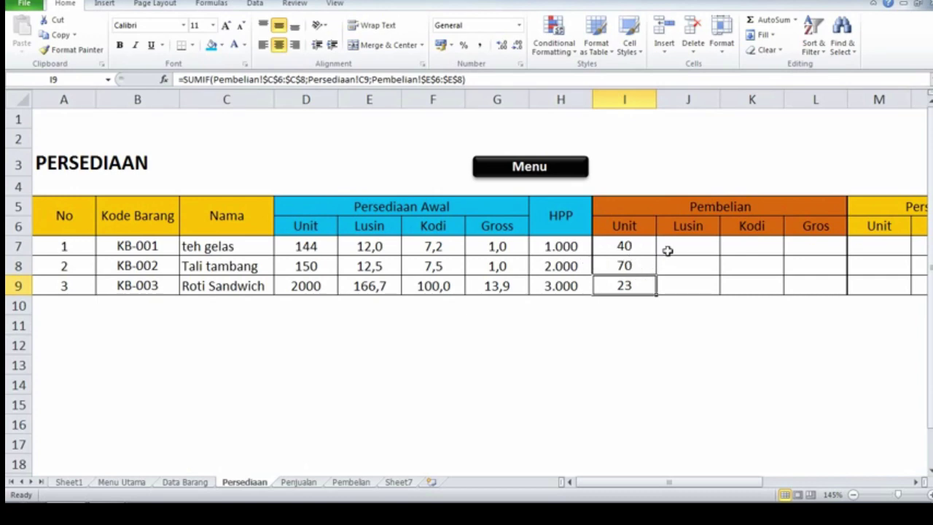
- Examine the Lusin, Kodi and Gross conversion formulas in E7:G7 of the Persediaan Awal section
{"action": "left_click", "coordinate": [714, 211]}
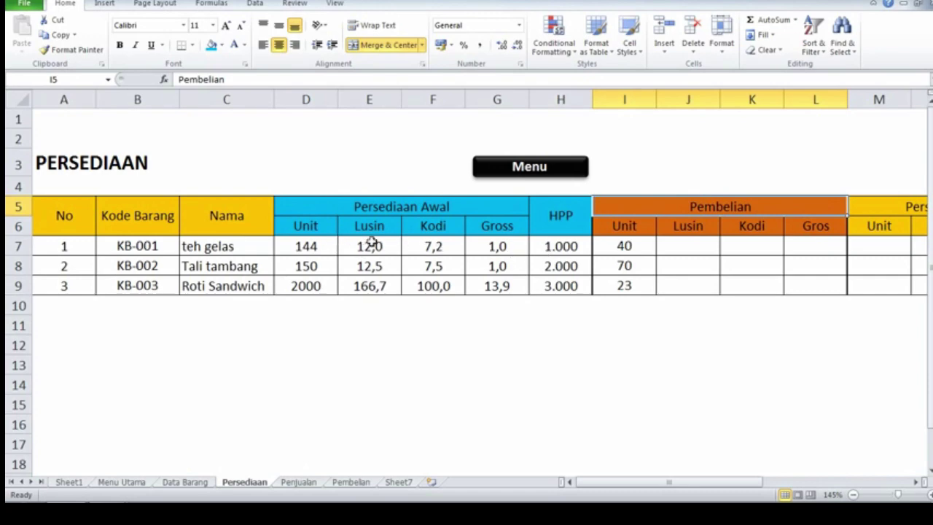
{"action": "left_click_drag", "start_coordinate": [373, 227], "coordinate": [491, 228]}
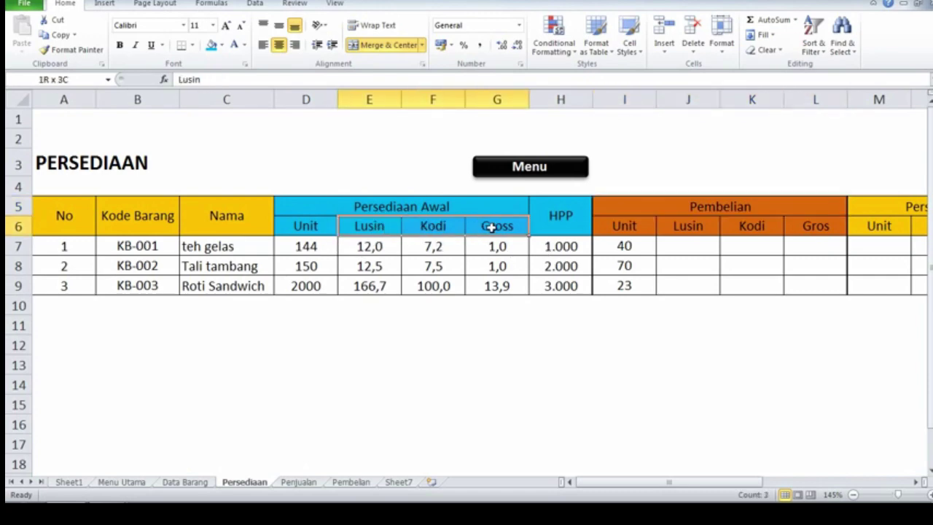
{"action": "left_click", "coordinate": [707, 246]}
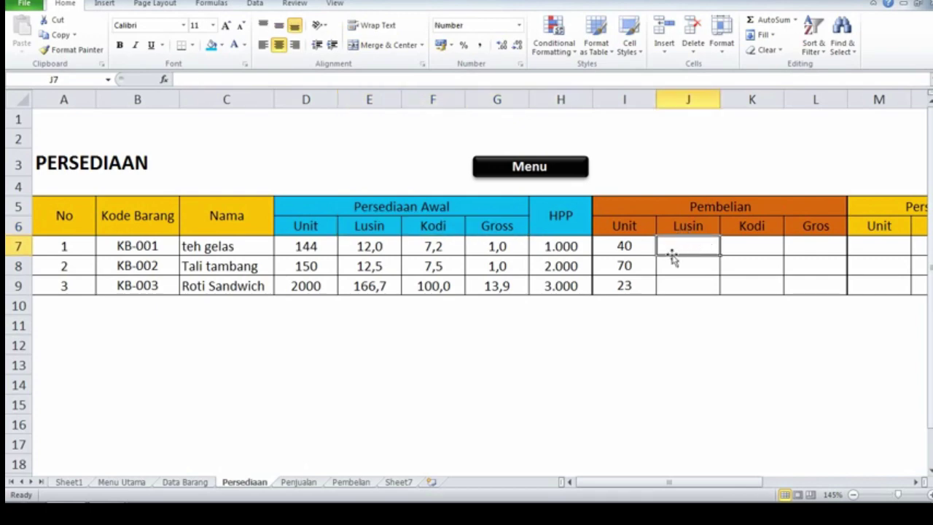
{"action": "left_click", "coordinate": [388, 249]}
{"action": "left_click", "coordinate": [440, 247]}
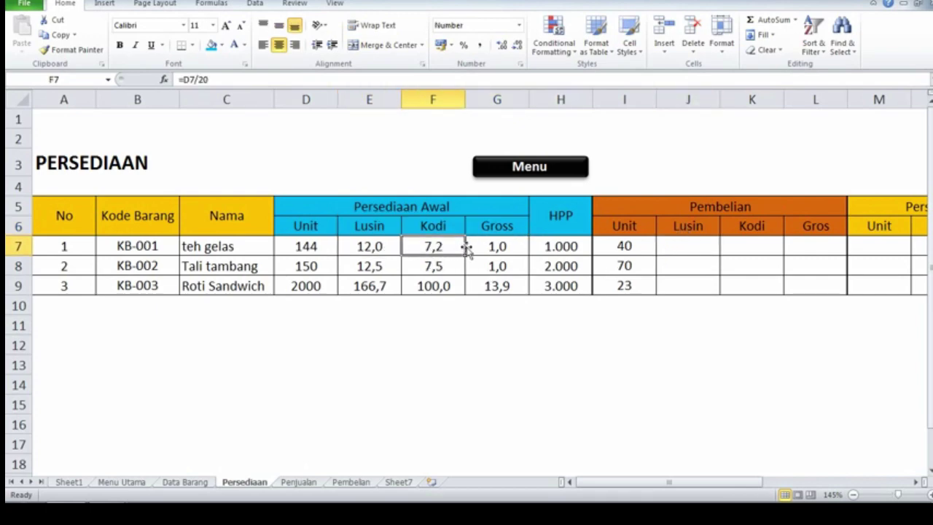
{"action": "left_click", "coordinate": [495, 247]}
{"action": "left_click", "coordinate": [406, 246]}
{"action": "left_click", "coordinate": [375, 246]}
- Correct the Pembelian column header in L6 to Gross
{"action": "left_click", "coordinate": [687, 249]}
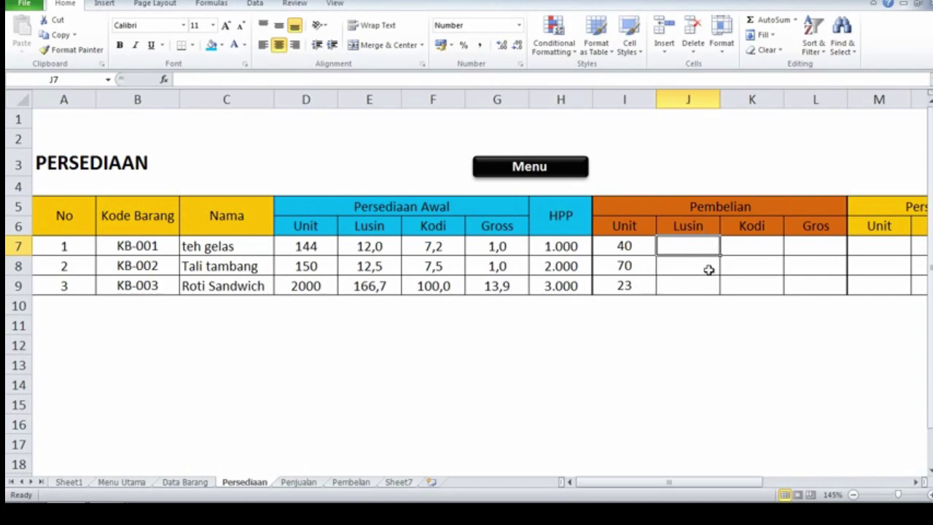
{"action": "left_click", "coordinate": [834, 229]}
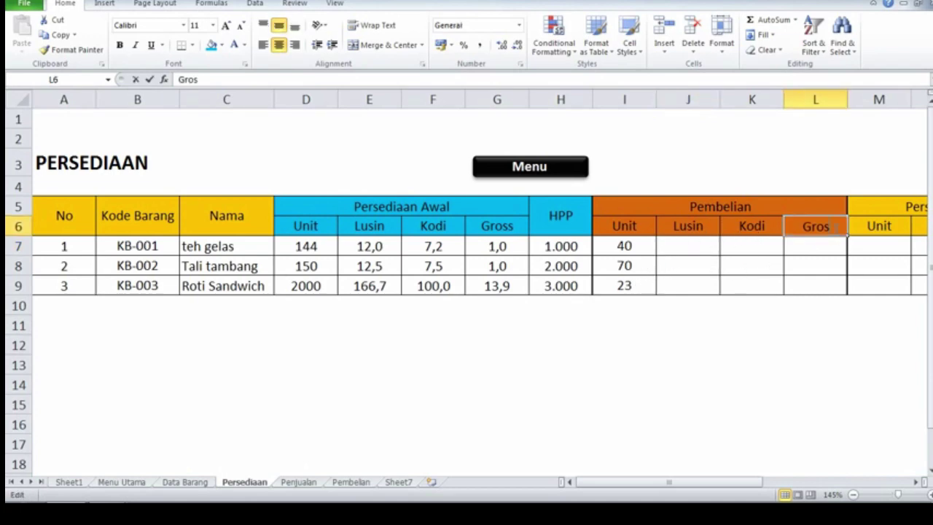
{"action": "key", "text": "Down"}
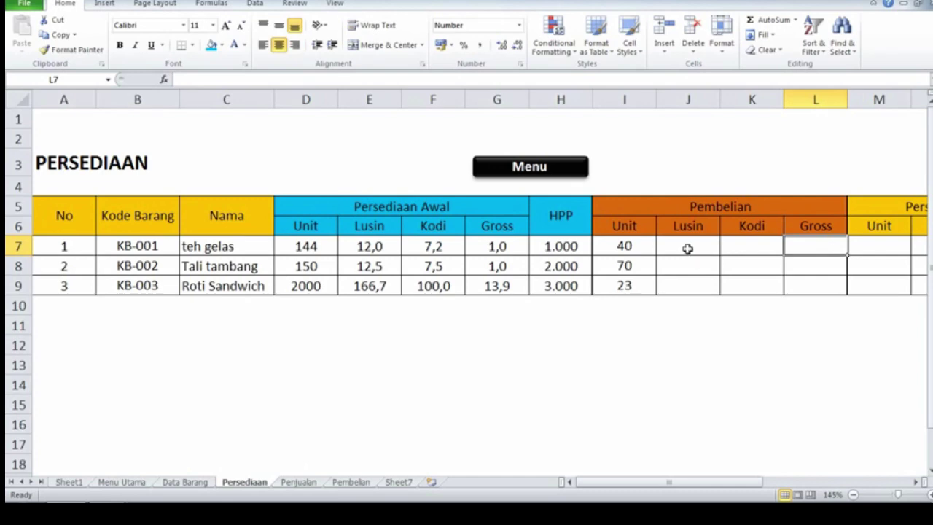
- Enter =I7/12 in J7 to convert the purchased teh gelas units to Lusin
{"action": "left_click", "coordinate": [685, 249]}
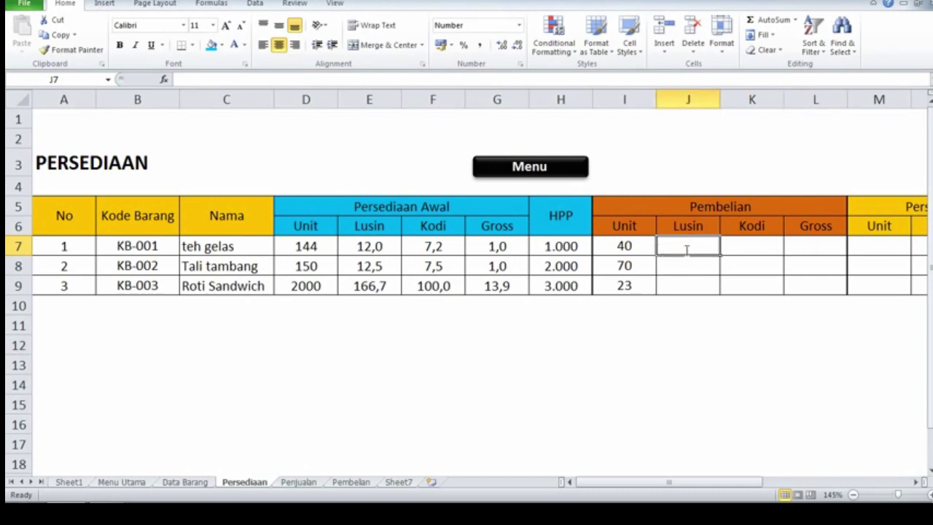
{"action": "type", "text": "="}
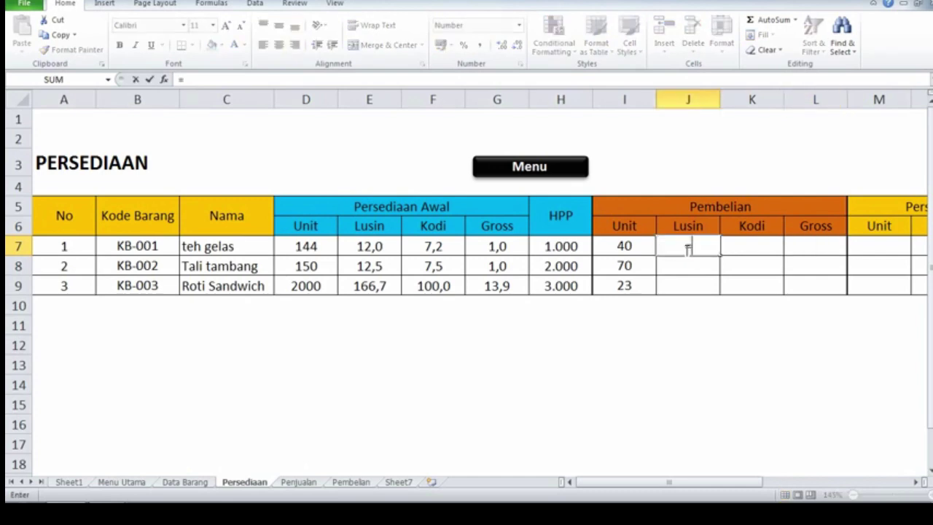
{"action": "left_click", "coordinate": [628, 246]}
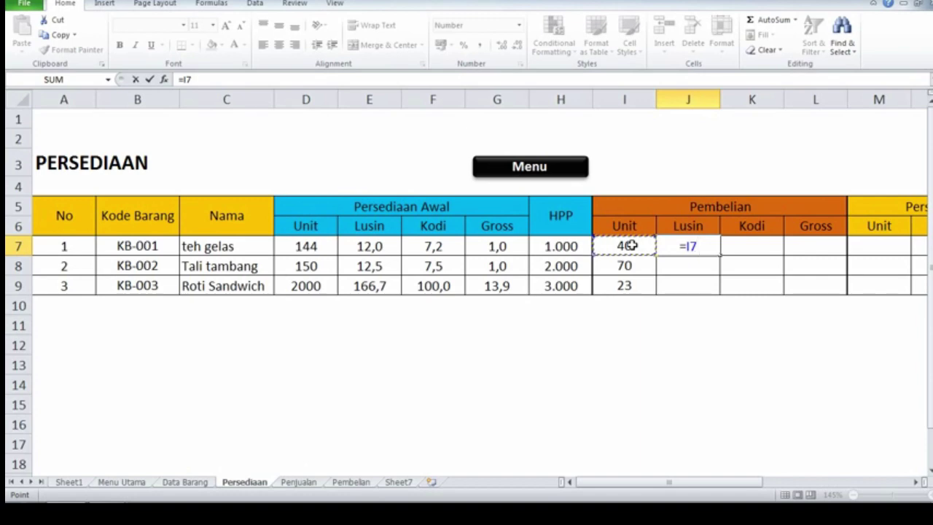
{"action": "type", "text": "/12"}
{"action": "key", "text": "Tab"}
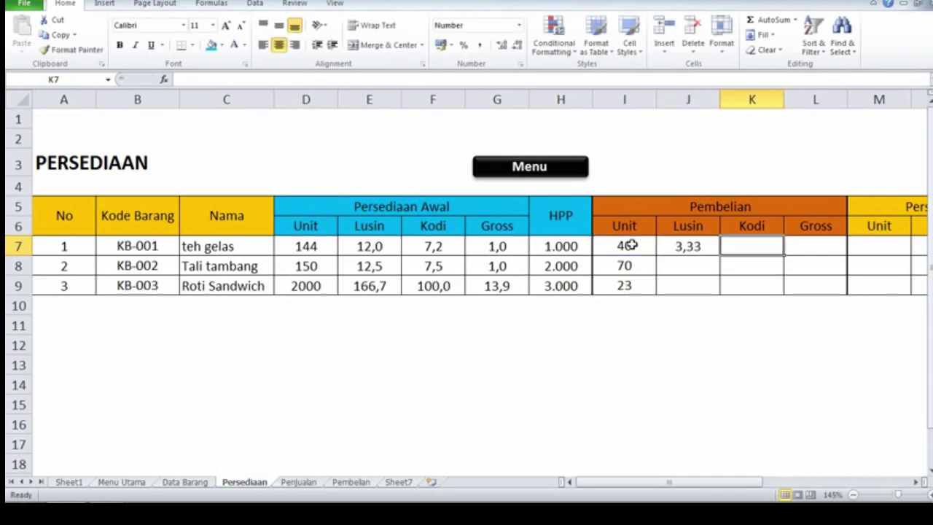
- Enter =I7/20 in K7 to convert the purchased teh gelas units to Kodi
{"action": "type", "text": "="}
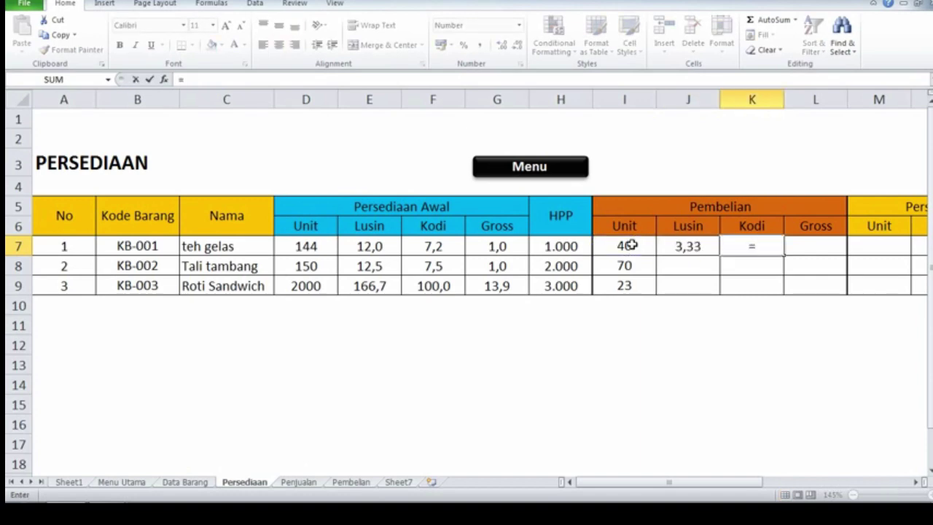
{"action": "left_click", "coordinate": [628, 246]}
{"action": "type", "text": "/20"}
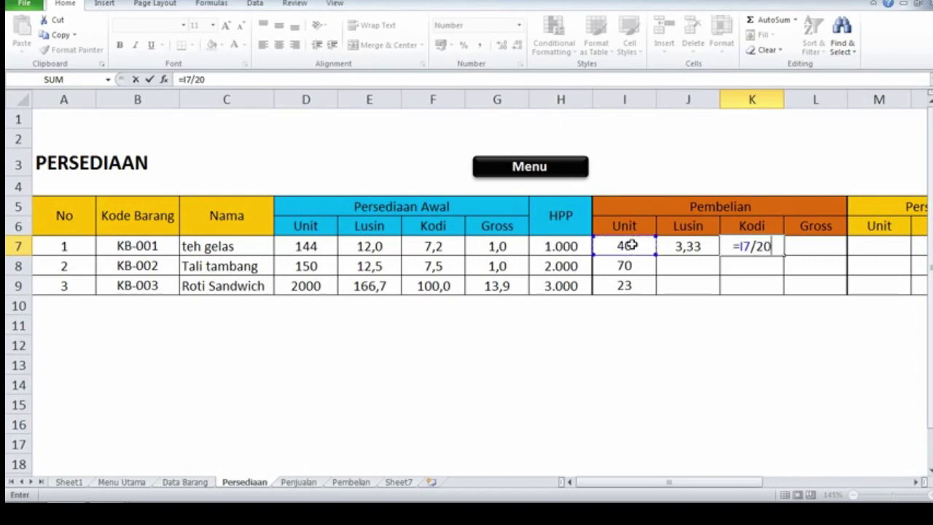
{"action": "key", "text": "Tab"}
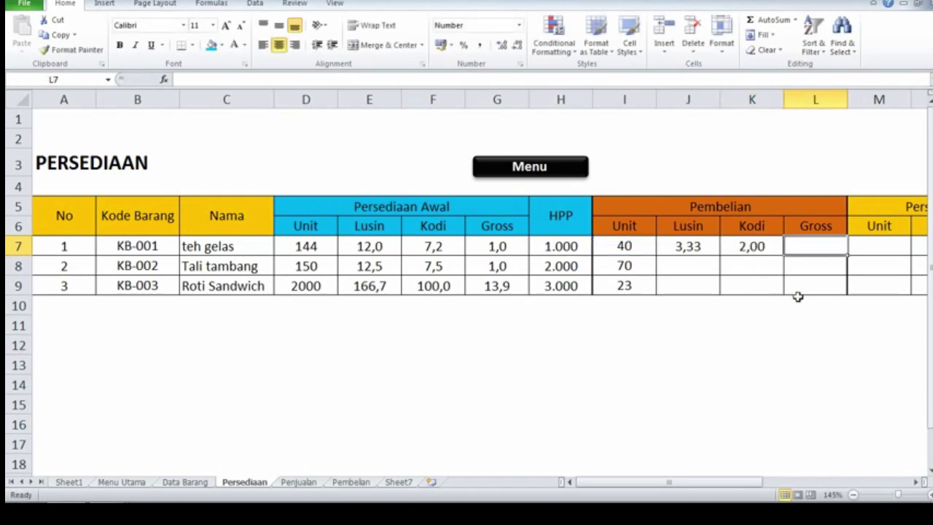
- Enter =I8/144 in L7 as the Gross formula in the Pembelian section
{"action": "type", "text": "="}
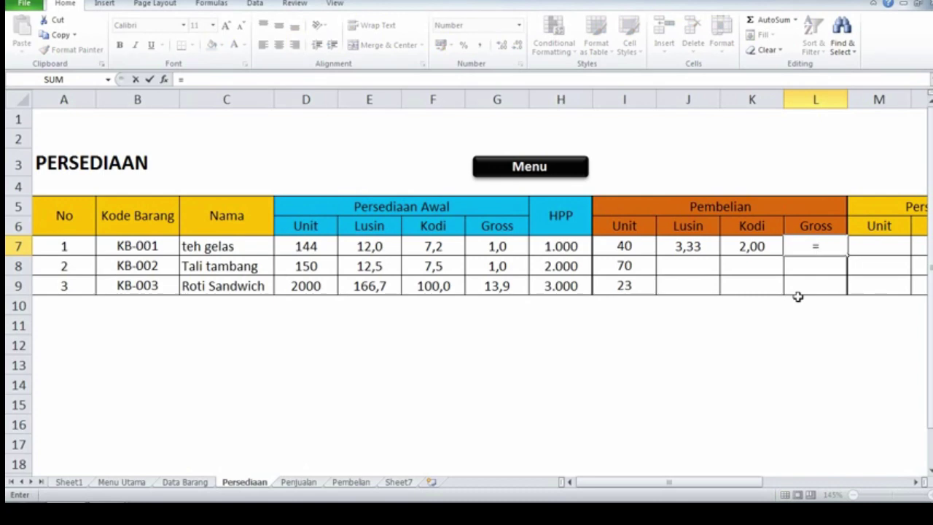
{"action": "left_click", "coordinate": [634, 264]}
{"action": "type", "text": "/"}
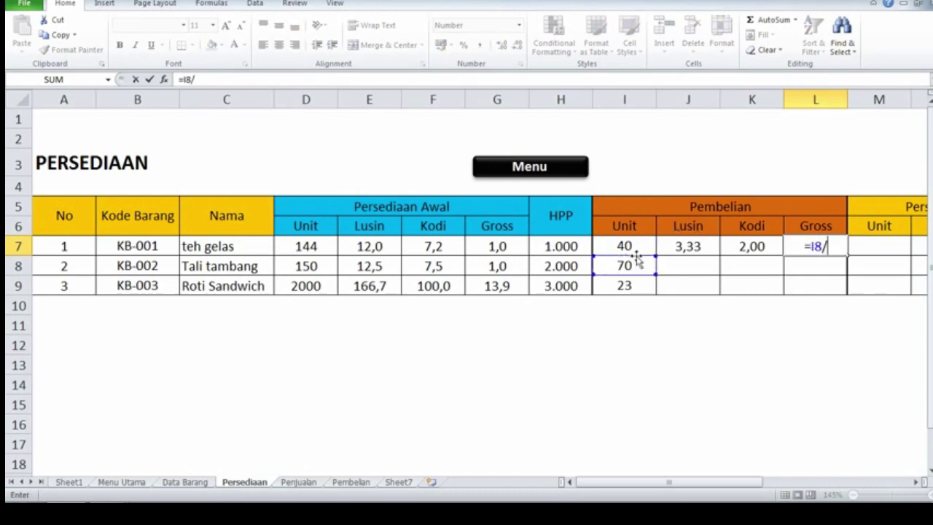
{"action": "type", "text": "144"}
{"action": "key", "text": "Return"}
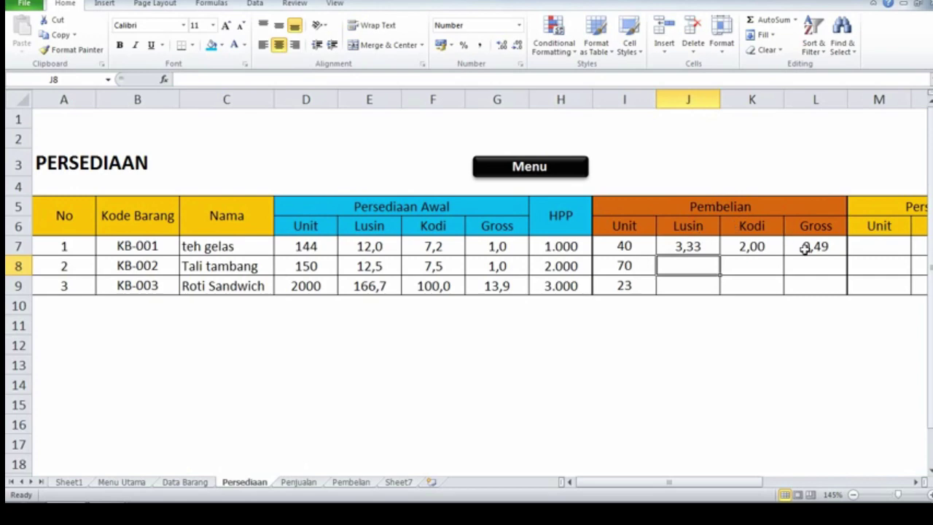
- Copy the Lusin, Kodi and Gross formulas from J7:L7 down to row 9 for the remaining items
{"action": "left_click", "coordinate": [712, 248]}
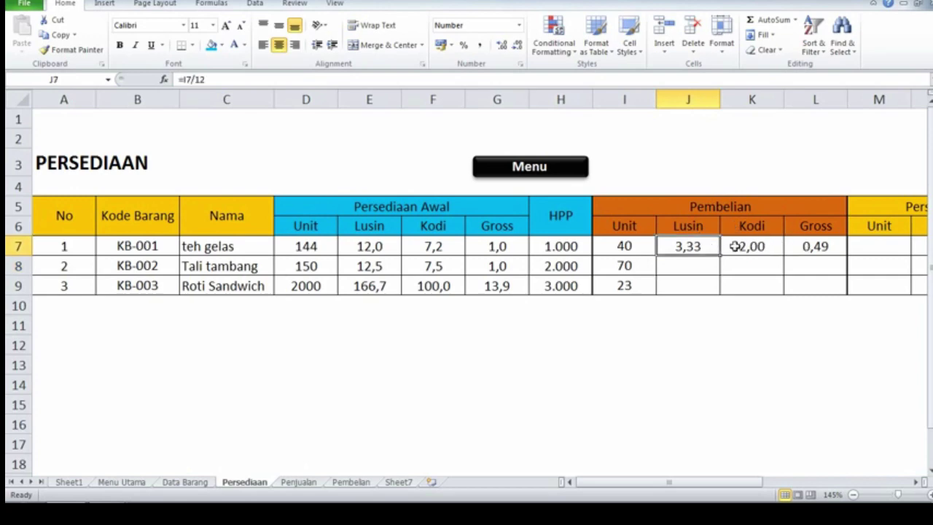
{"action": "left_click", "coordinate": [774, 244]}
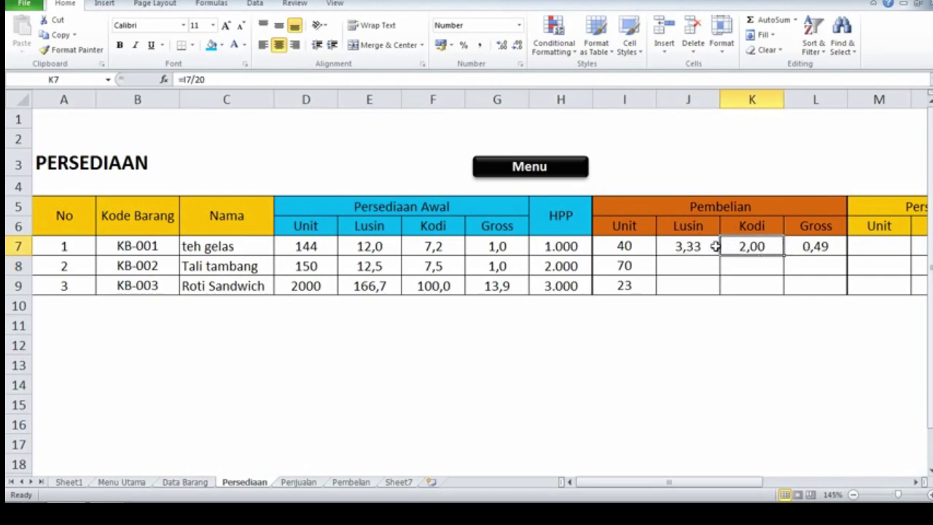
{"action": "left_click_drag", "start_coordinate": [714, 243], "coordinate": [847, 290]}
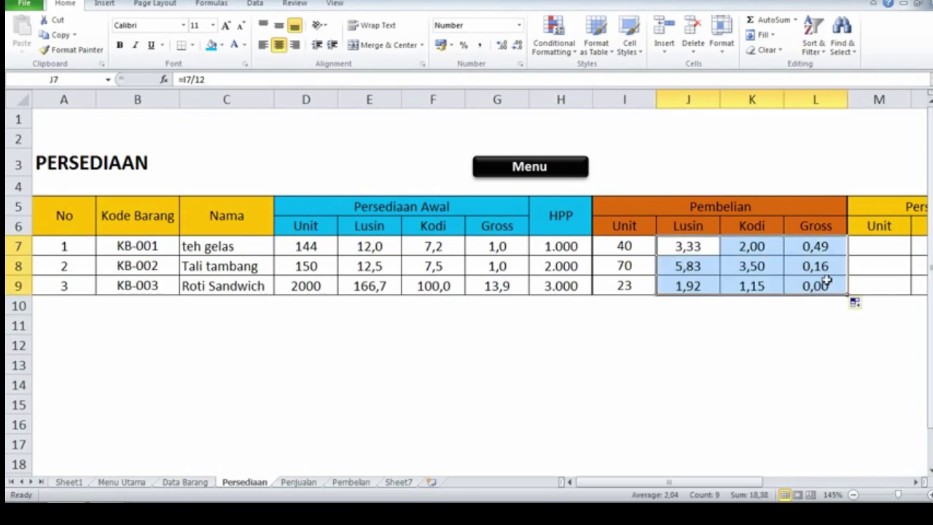
- Review the copied conversion formulas in J8:L8 against the Pembelian unit quantities in I7:I9
{"action": "left_click", "coordinate": [689, 267]}
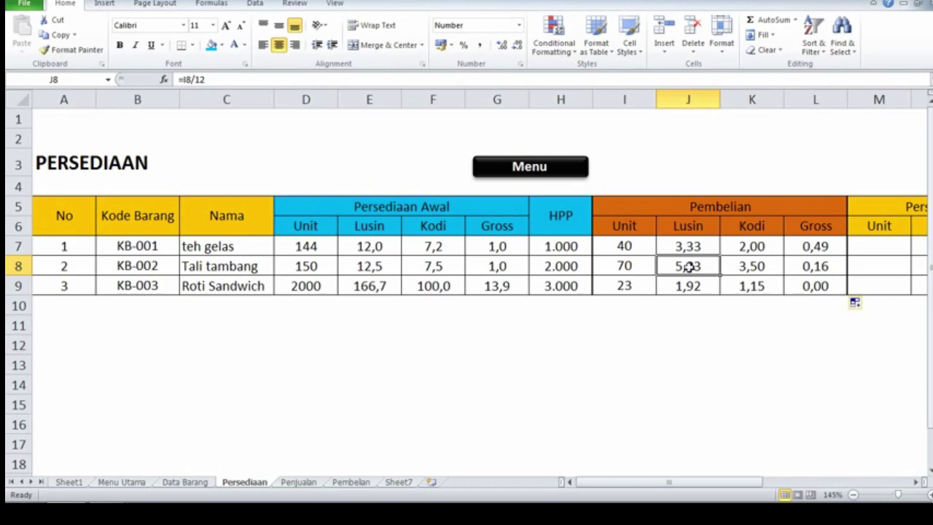
{"action": "left_click", "coordinate": [747, 270]}
{"action": "left_click", "coordinate": [816, 274]}
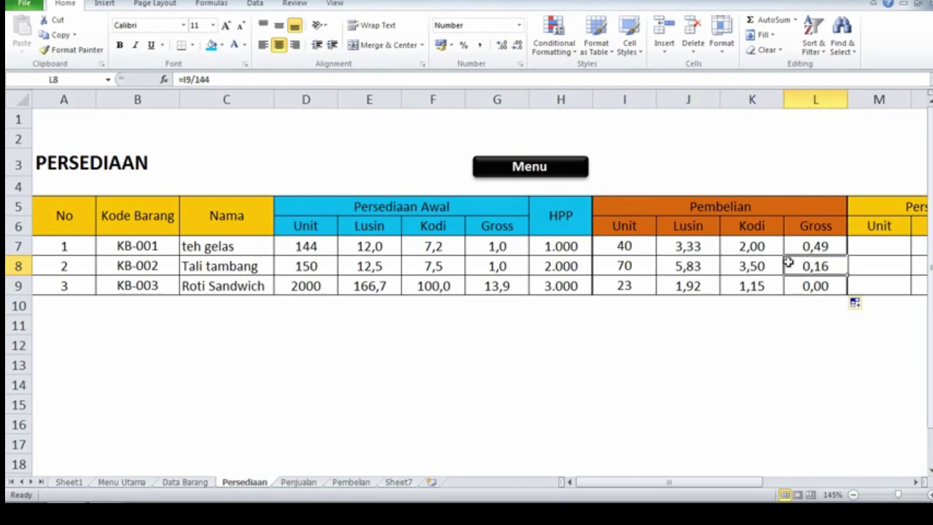
{"action": "left_click", "coordinate": [696, 264]}
{"action": "left_click", "coordinate": [644, 250]}
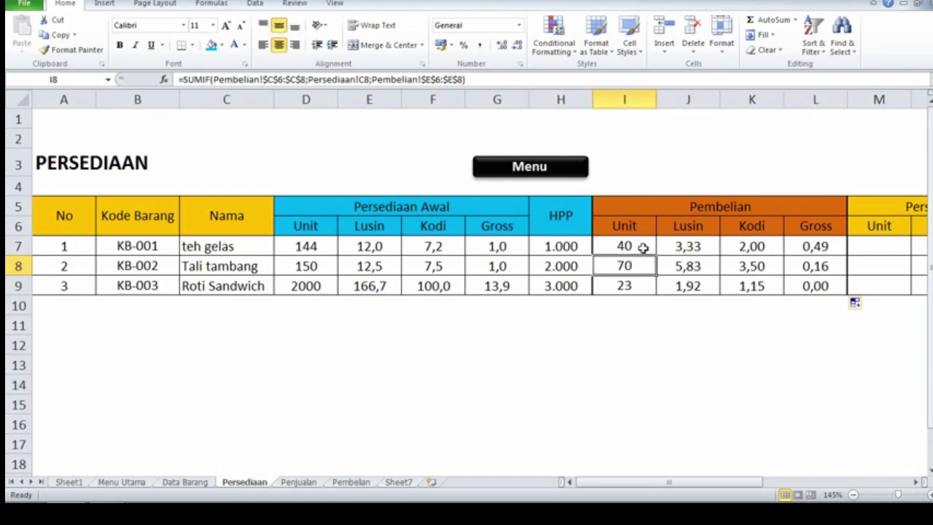
{"action": "left_click_drag", "start_coordinate": [643, 250], "coordinate": [645, 285]}
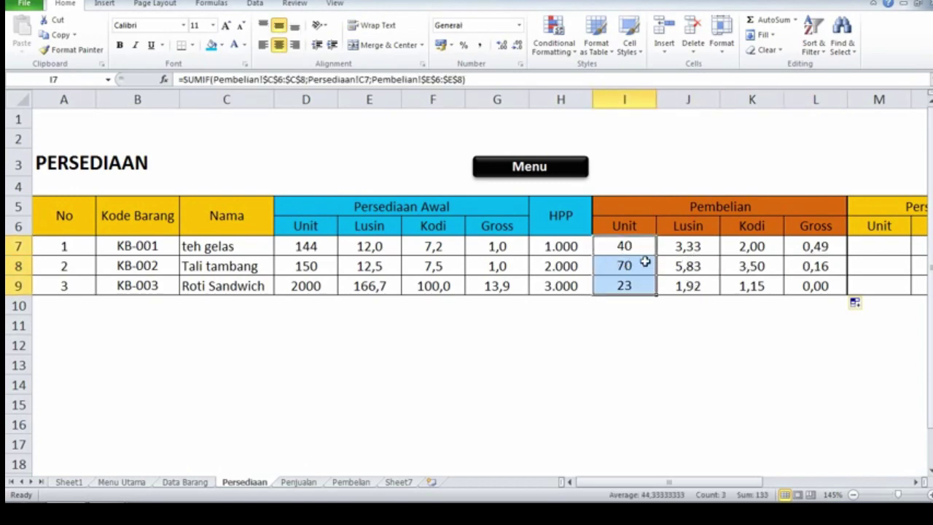
{"action": "left_click", "coordinate": [703, 244]}
- Look over the empty Persediaan Untuk Dijual and Penjualan sections of the Persediaan sheet
{"action": "left_click", "coordinate": [744, 208]}
{"action": "key", "text": "Right"}
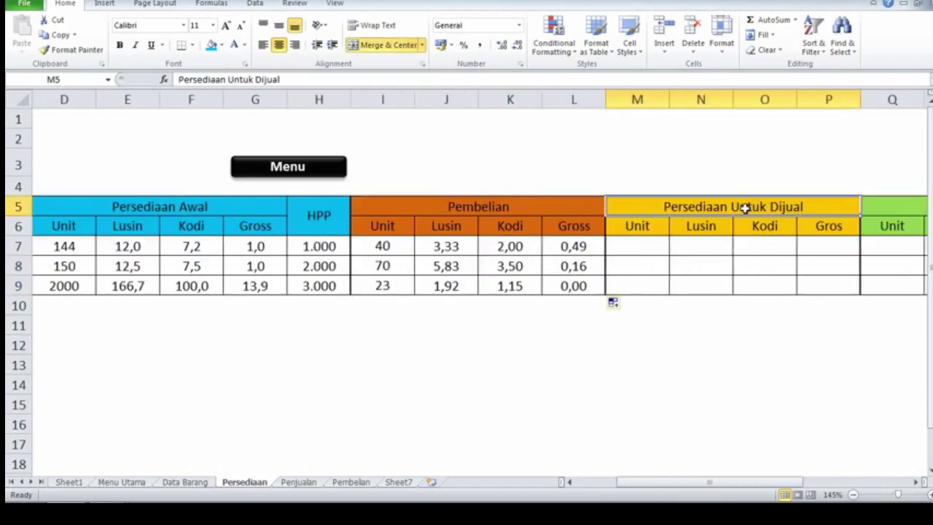
{"action": "key", "text": "Right"}
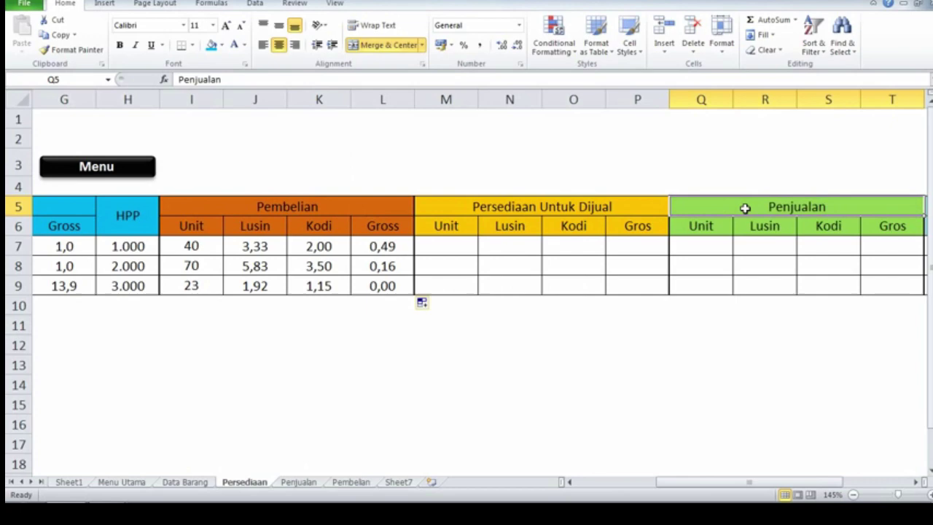
{"action": "left_click", "coordinate": [450, 249]}
{"action": "left_click", "coordinate": [505, 208]}
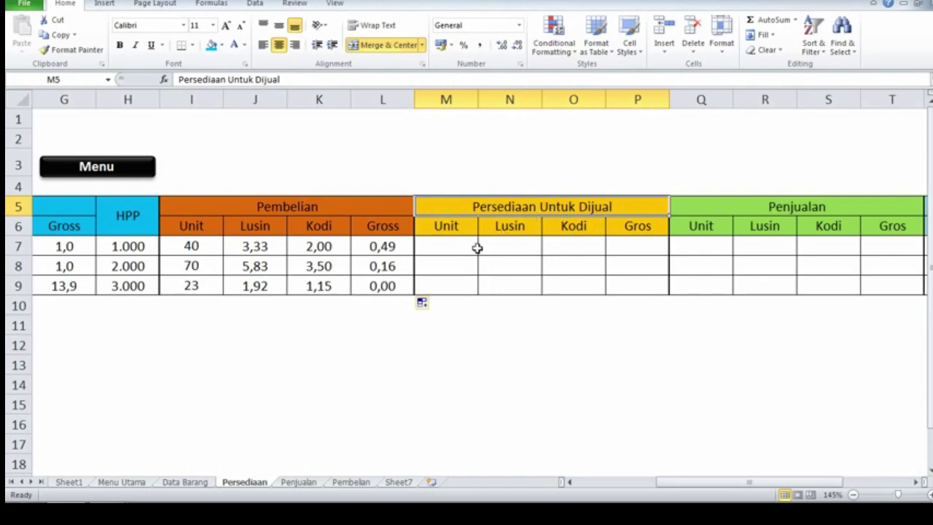
{"action": "left_click", "coordinate": [455, 245]}
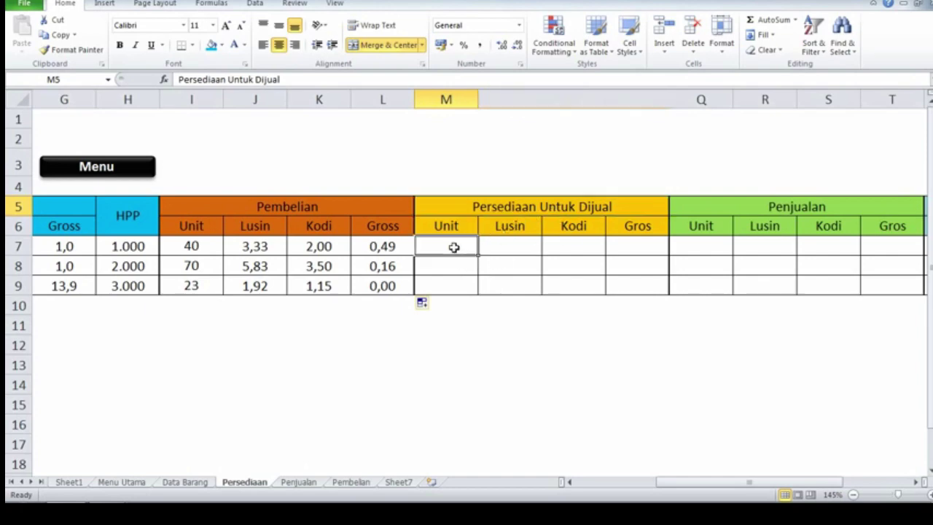
- Examine the teh gelas Unit quantities in D7 under Persediaan Awal and I7 under Pembelian
{"action": "key", "text": "Left"}
{"action": "key", "text": "Left"}
{"action": "key", "text": "Left"}
{"action": "key", "text": "Left"}
{"action": "key", "text": "Left"}
{"action": "key", "text": "Left"}
{"action": "key", "text": "Left"}
{"action": "key", "text": "Left"}
{"action": "key", "text": "Left"}
{"action": "key", "text": "Left"}
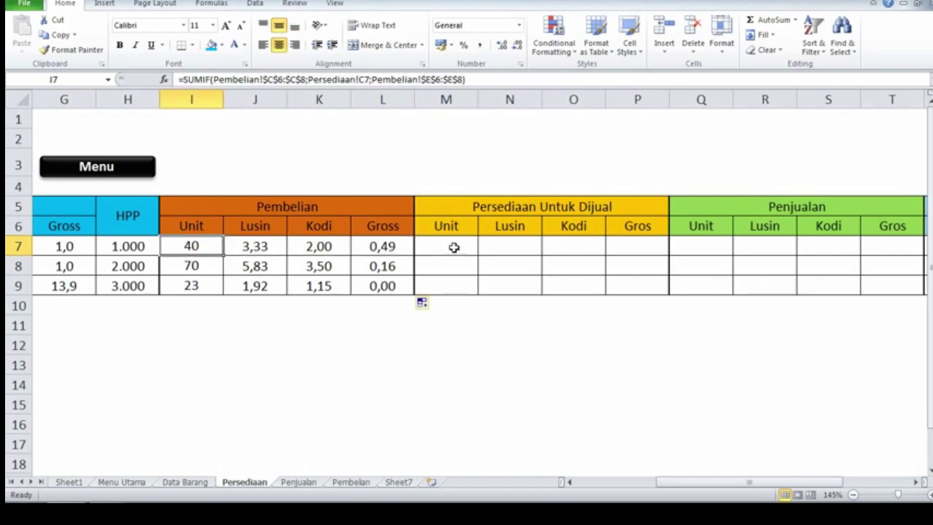
{"action": "key", "text": "Left"}
{"action": "key", "text": "Right"}
{"action": "key", "text": "Right"}
{"action": "key", "text": "Right"}
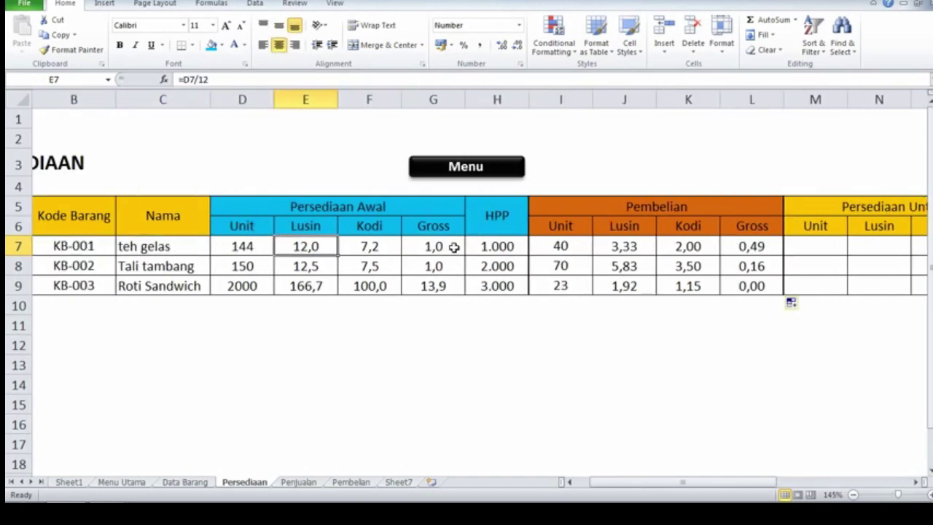
{"action": "left_click", "coordinate": [243, 246]}
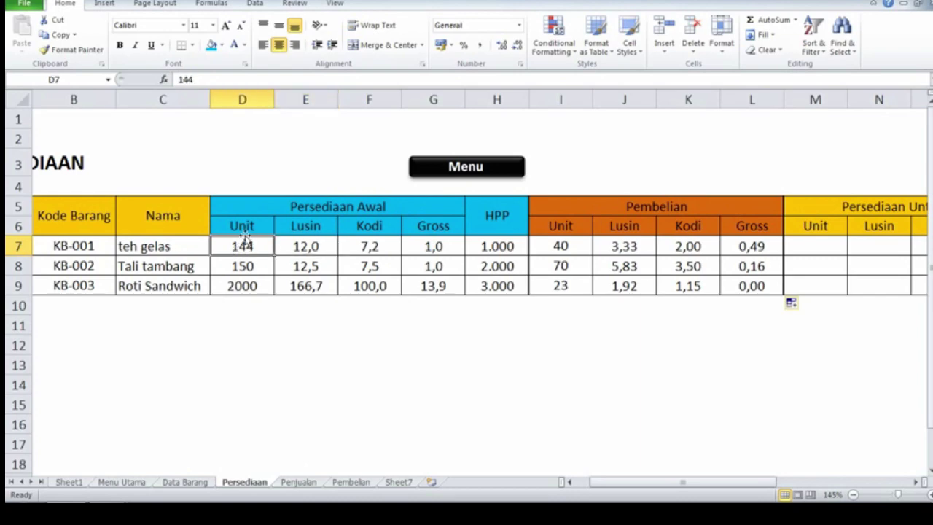
{"action": "left_click", "coordinate": [568, 246]}
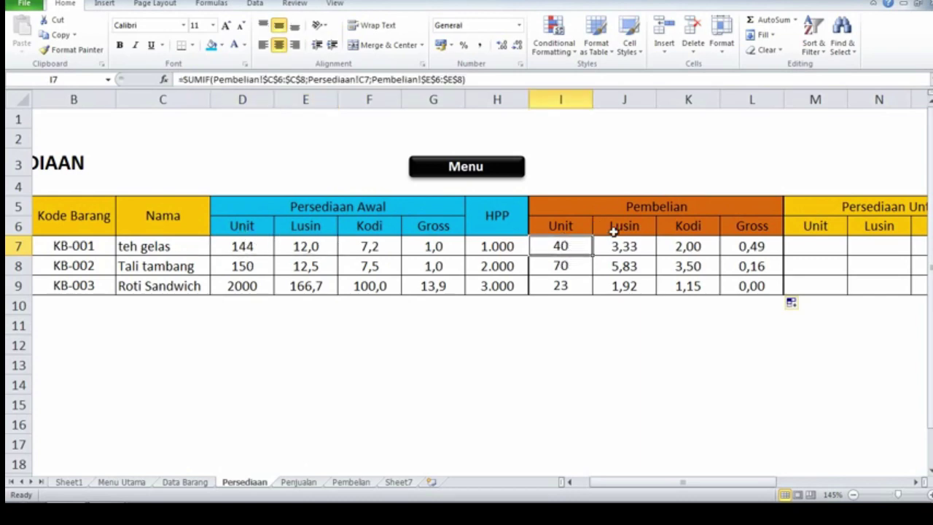
{"action": "left_click", "coordinate": [266, 247]}
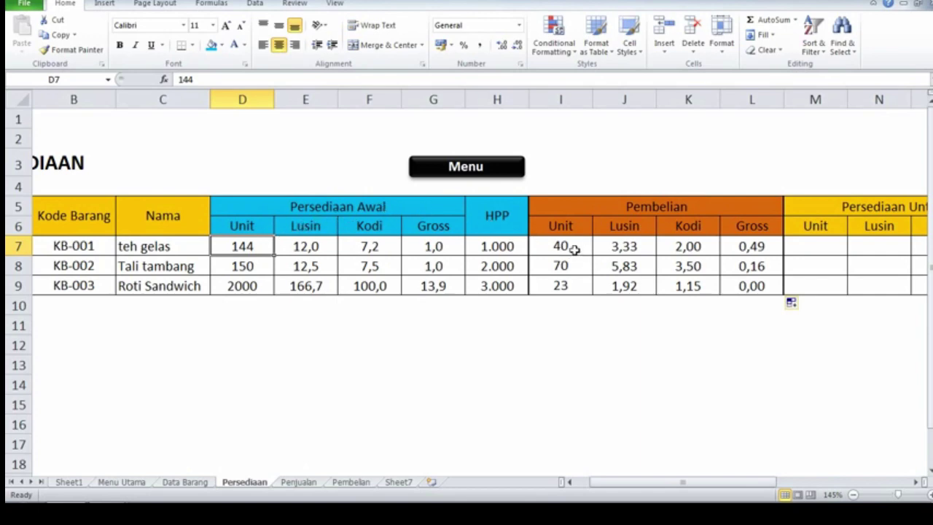
- Calculate the Persediaan Untuk Dijual Unit for teh gelas in M7 with =D7+I7 and copy the formula down to M9
{"action": "left_click", "coordinate": [825, 246]}
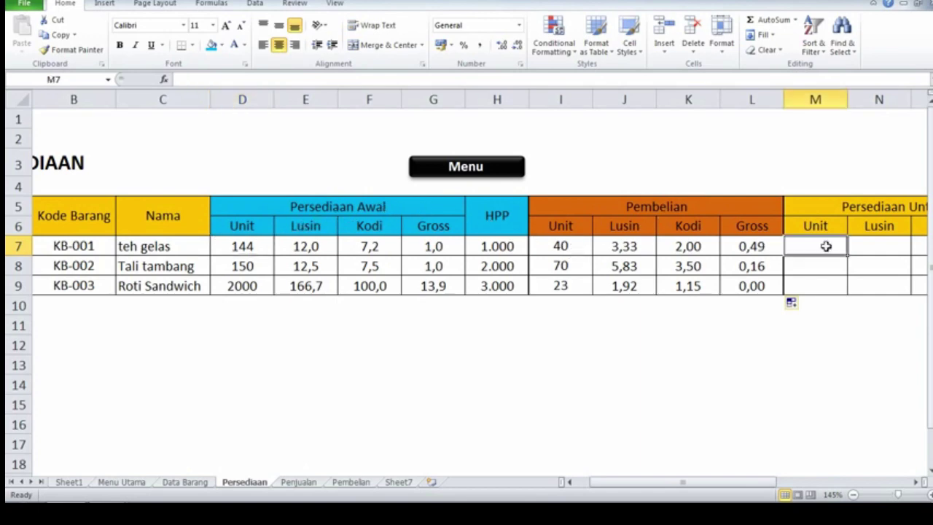
{"action": "type", "text": "="}
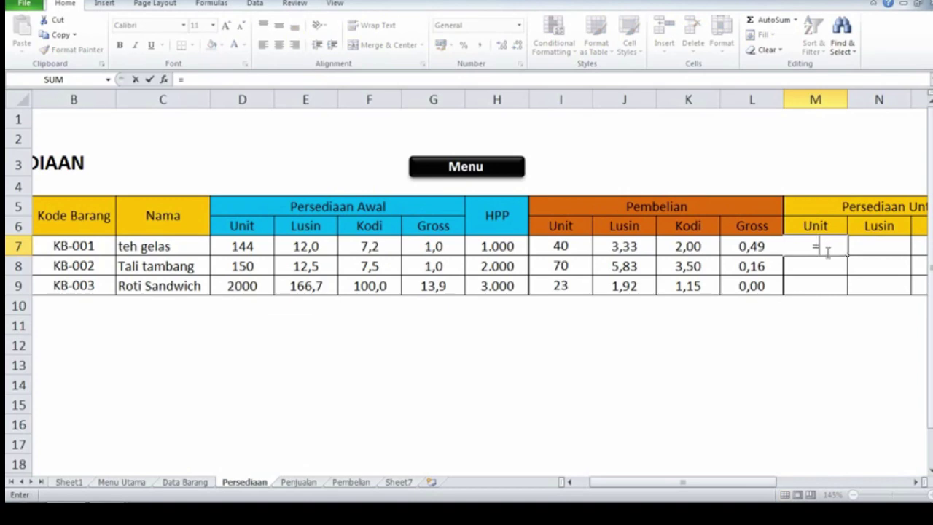
{"action": "left_click", "coordinate": [243, 248]}
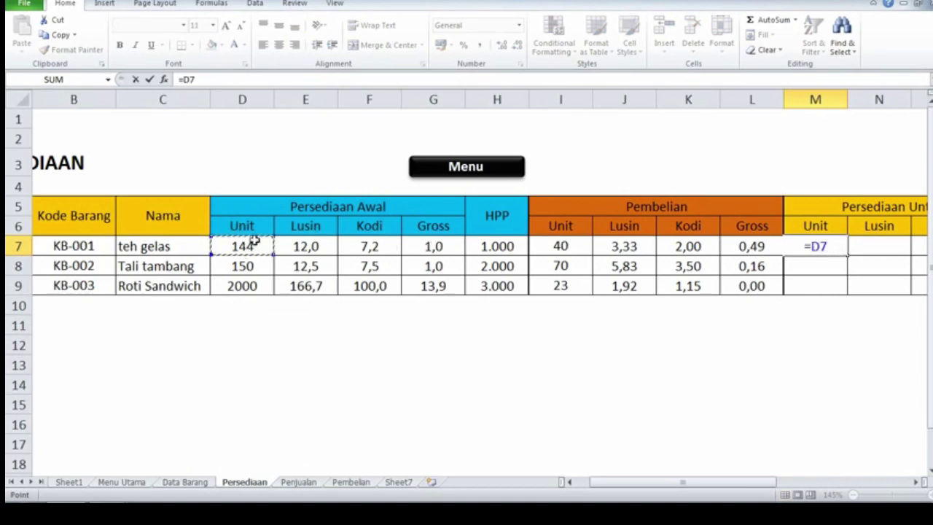
{"action": "type", "text": "+"}
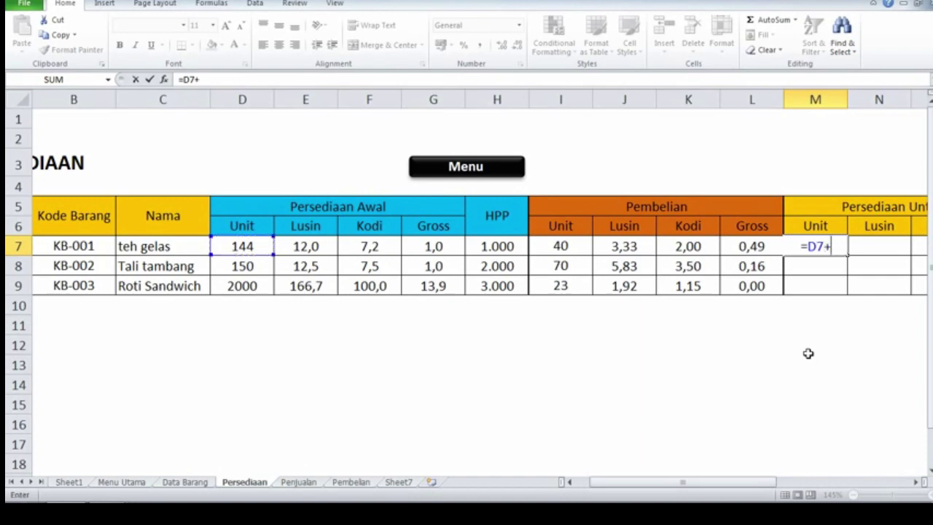
{"action": "left_click", "coordinate": [573, 248]}
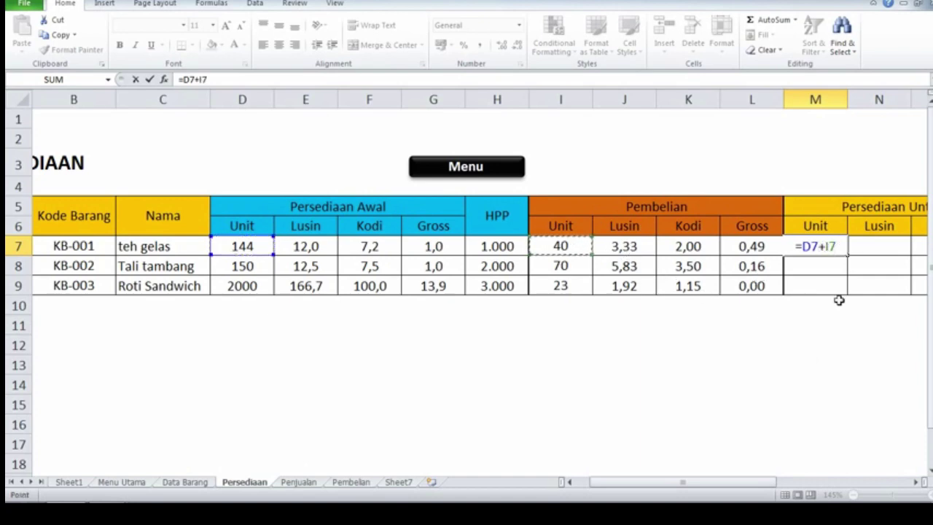
{"action": "key", "text": "Return"}
{"action": "left_click", "coordinate": [828, 246]}
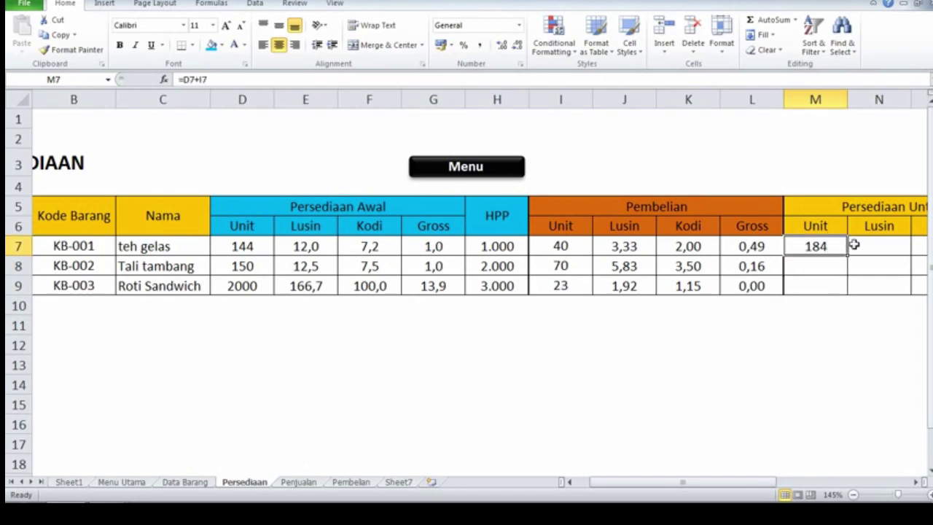
{"action": "left_click_drag", "start_coordinate": [848, 256], "coordinate": [843, 291]}
- Check the copied Persediaan Untuk Dijual Unit formulas in M7:M9 against the Unit quantities under Persediaan Awal and Pembelian
{"action": "left_click", "coordinate": [823, 269]}
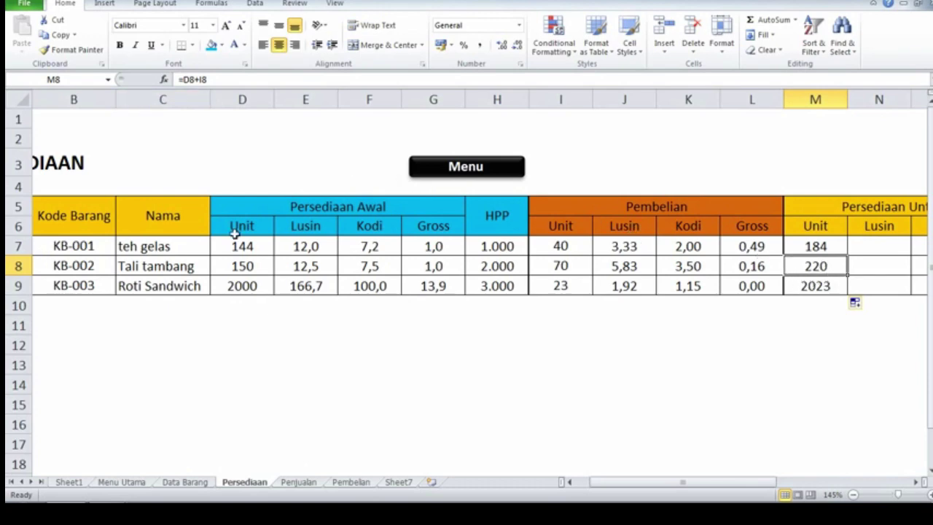
{"action": "left_click", "coordinate": [247, 268]}
{"action": "left_click", "coordinate": [560, 266]}
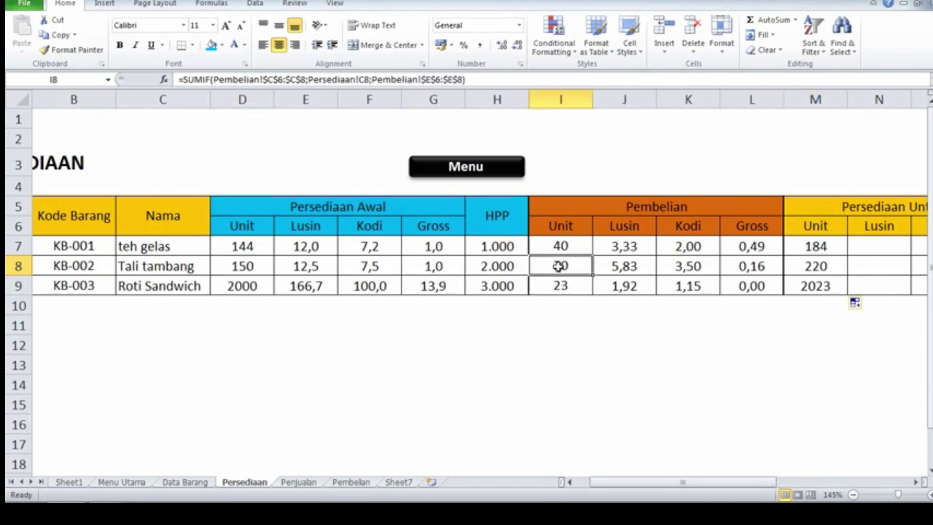
{"action": "left_click", "coordinate": [821, 268]}
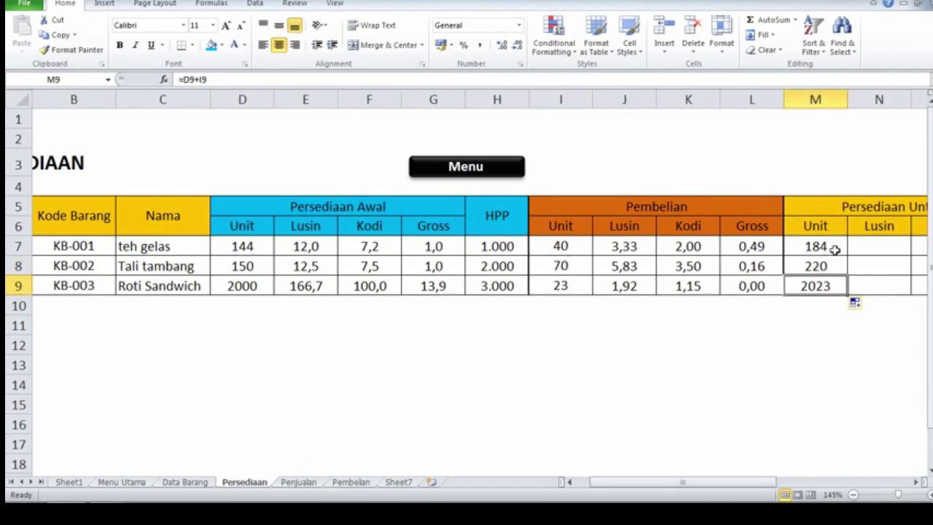
{"action": "left_click", "coordinate": [828, 248]}
{"action": "key", "text": "Right"}
{"action": "key", "text": "Right"}
{"action": "key", "text": "Right"}
{"action": "key", "text": "Right"}
{"action": "key", "text": "Right"}
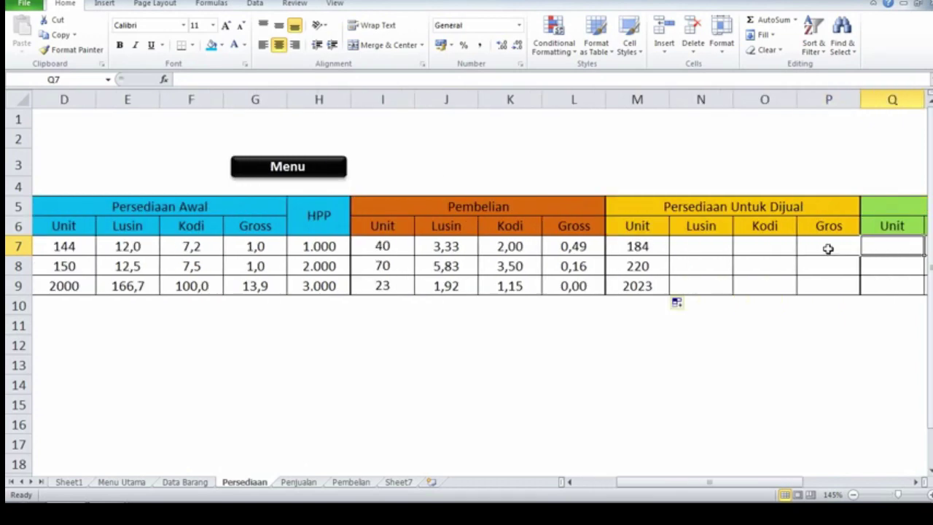
{"action": "left_click", "coordinate": [764, 206]}
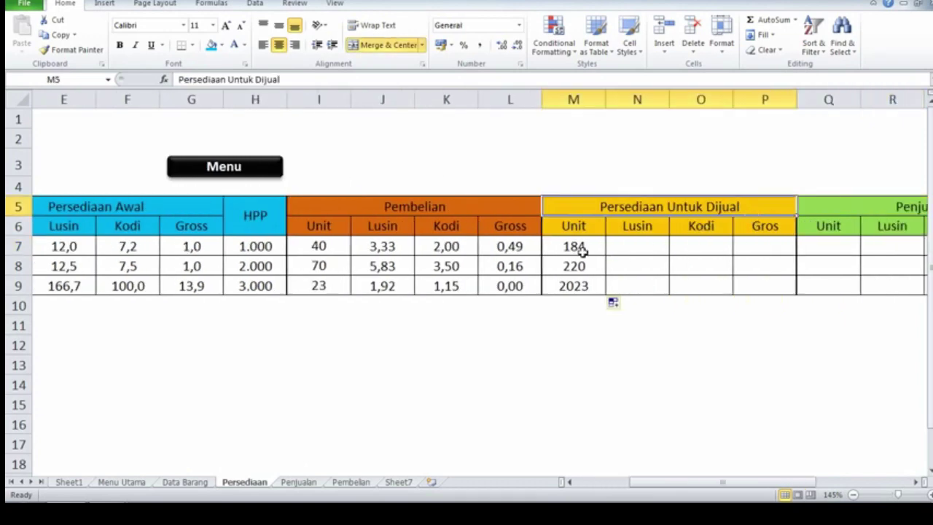
{"action": "left_click", "coordinate": [579, 247]}
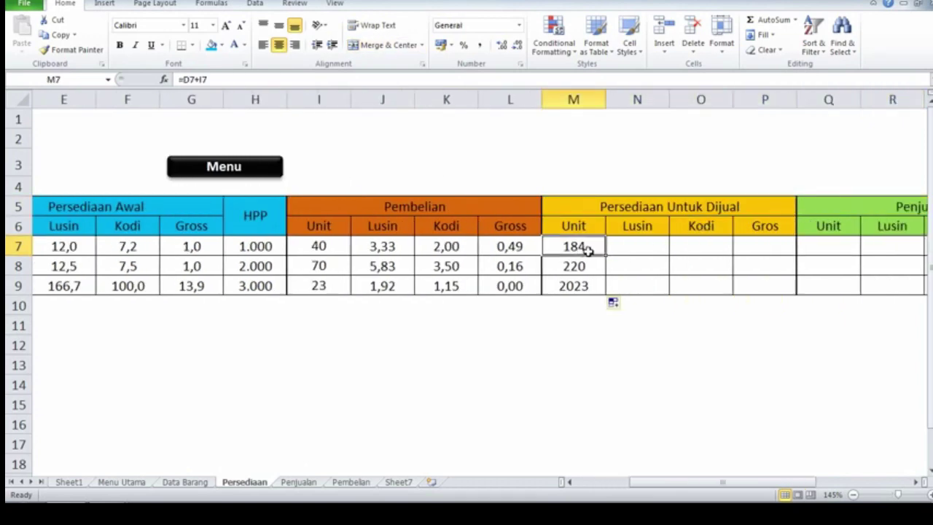
{"action": "left_click", "coordinate": [588, 265]}
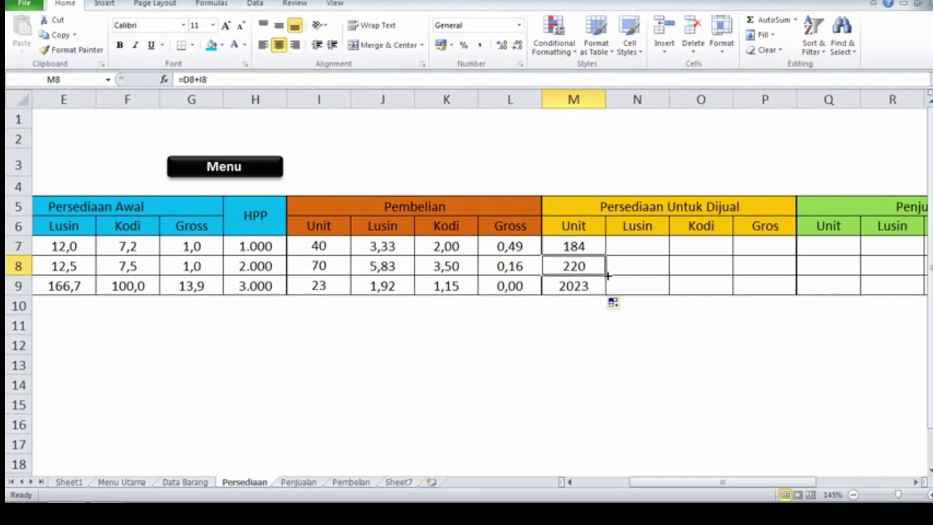
- Convert the teh gelas units for sale to Lusin by entering =M7/12 in N7
{"action": "left_click", "coordinate": [626, 237]}
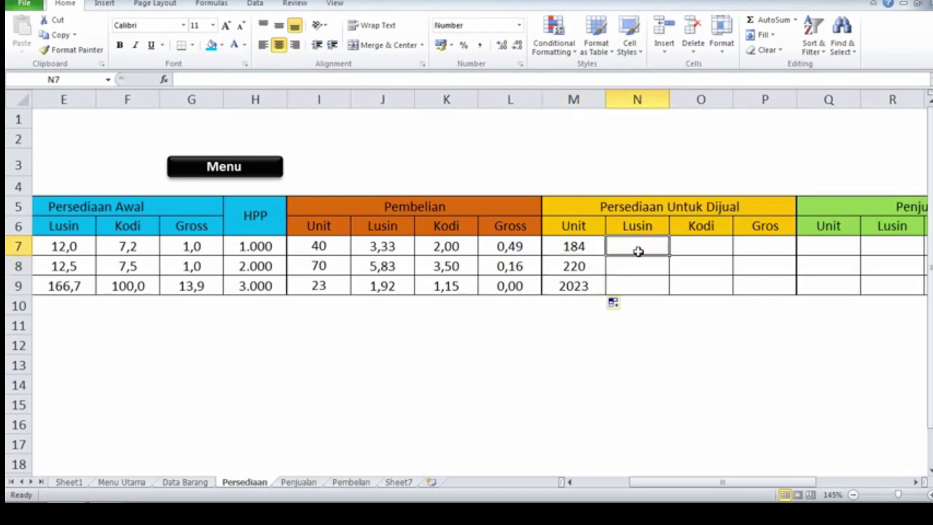
{"action": "type", "text": "="}
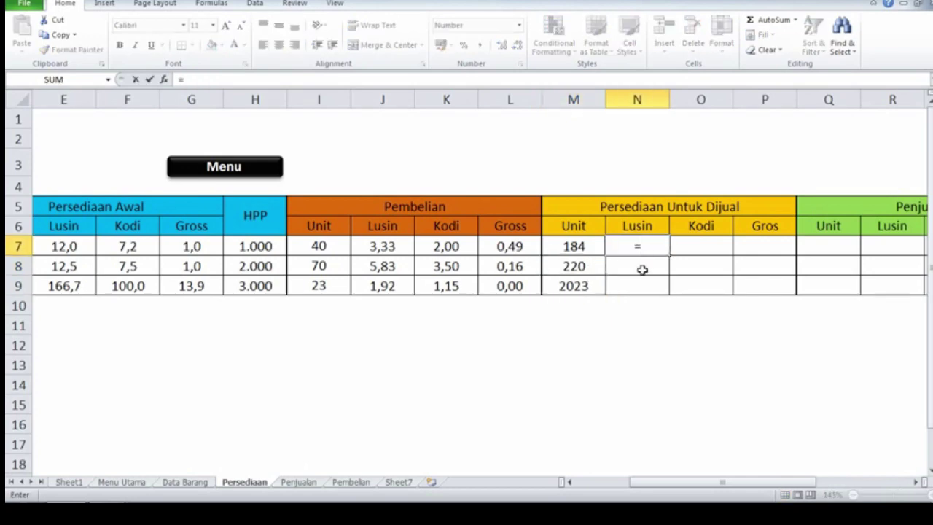
{"action": "left_click", "coordinate": [574, 246]}
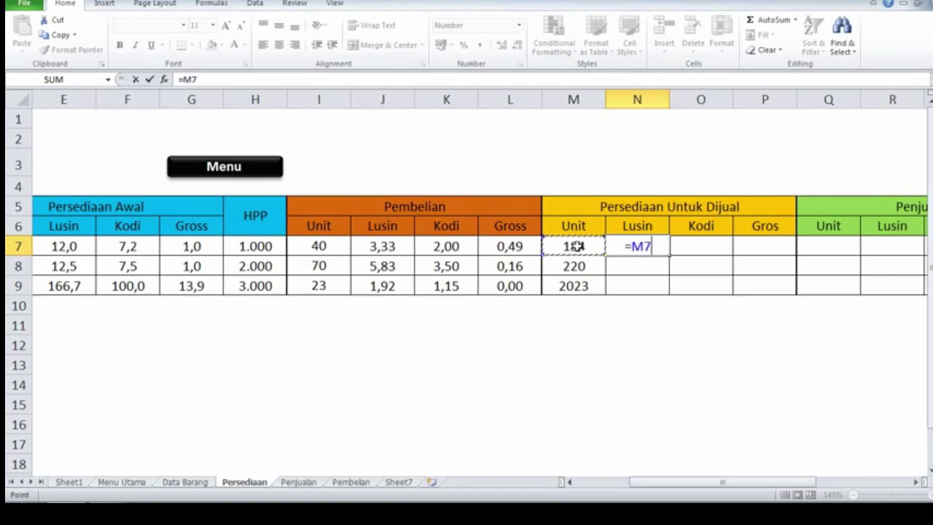
{"action": "type", "text": "/12"}
{"action": "key", "text": "Tab"}
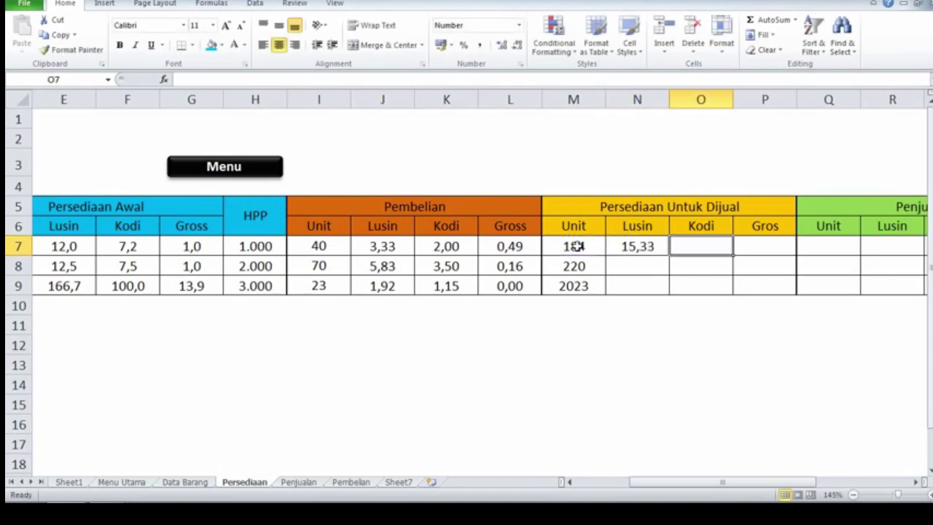
- Convert the teh gelas units for sale to Kodi by entering =M7/20 in O7
{"action": "type", "text": "="}
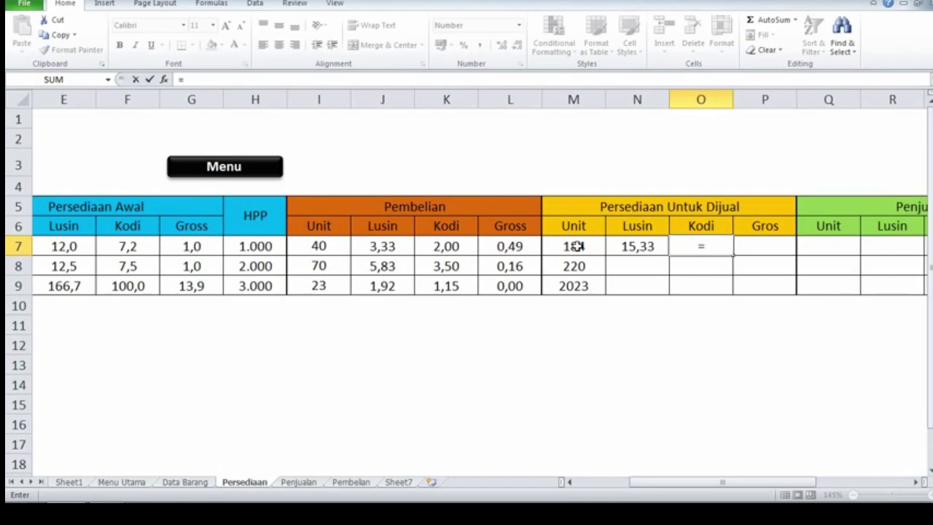
{"action": "left_click", "coordinate": [574, 246]}
{"action": "type", "text": "/"}
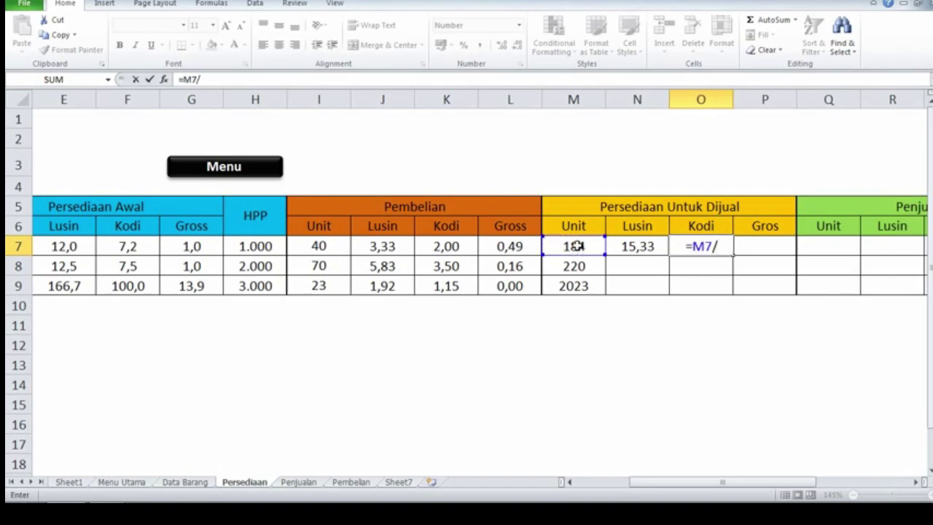
{"action": "type", "text": "20"}
{"action": "key", "text": "Tab"}
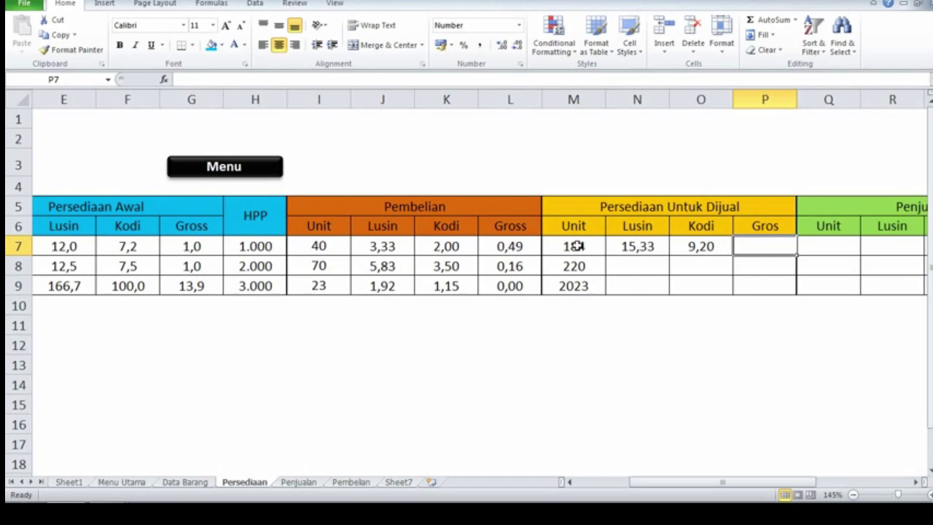
- Enter the Gross conversion =M7/144 in P7 and copy the N7:P7 formulas down to row 9
{"action": "type", "text": "="}
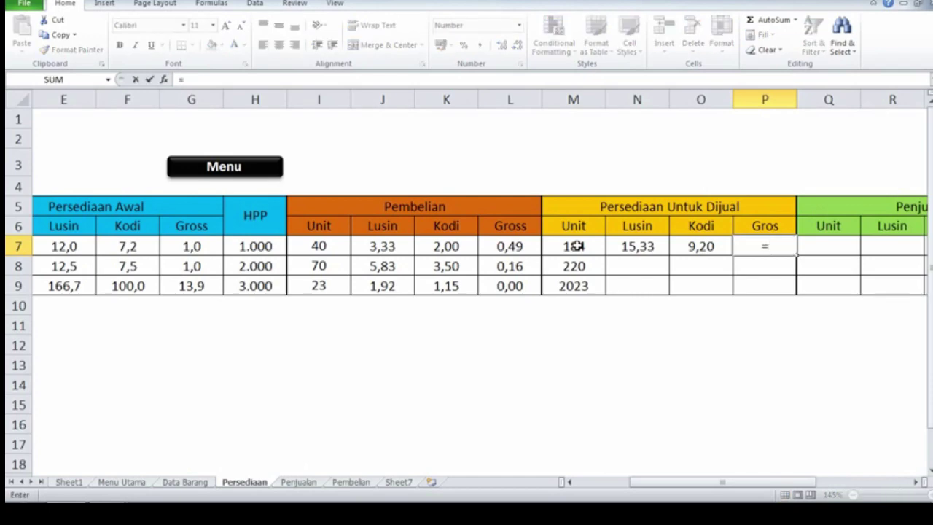
{"action": "left_click", "coordinate": [573, 247]}
{"action": "type", "text": "/144"}
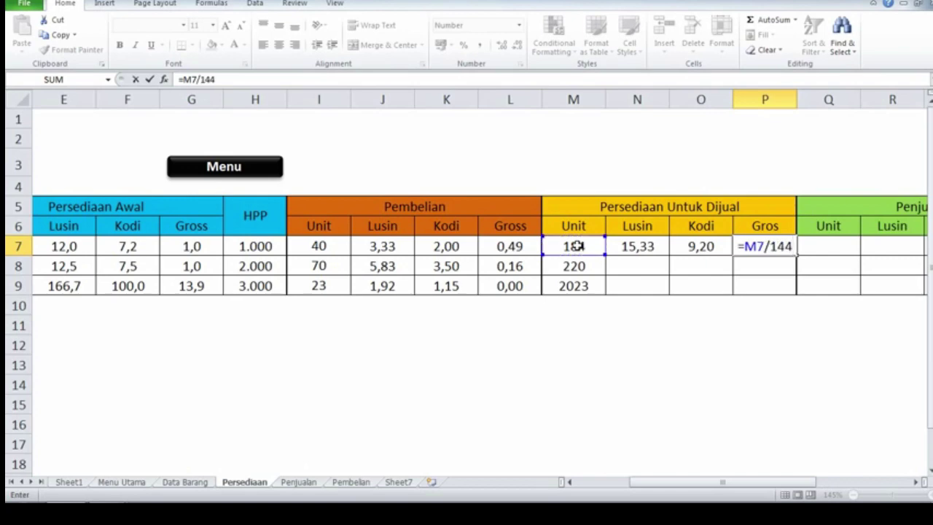
{"action": "key", "text": "Return"}
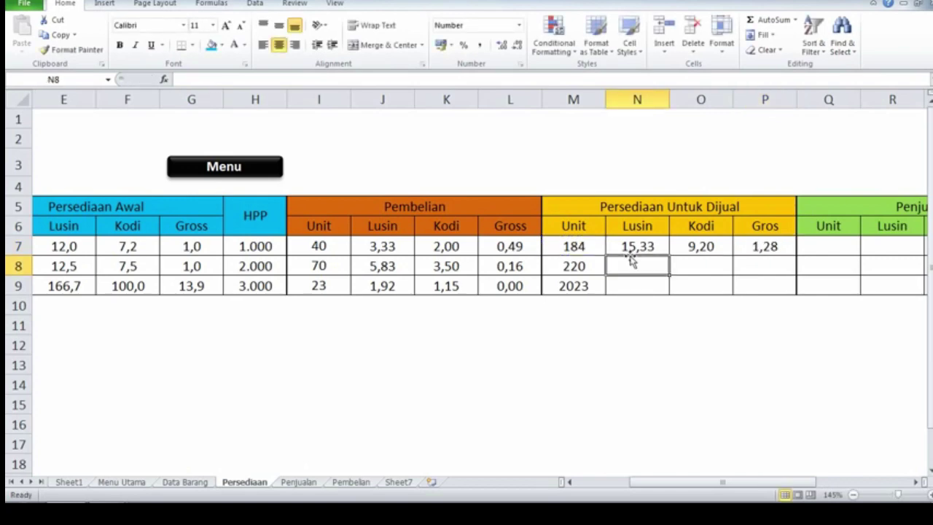
{"action": "left_click_drag", "start_coordinate": [633, 248], "coordinate": [791, 295]}
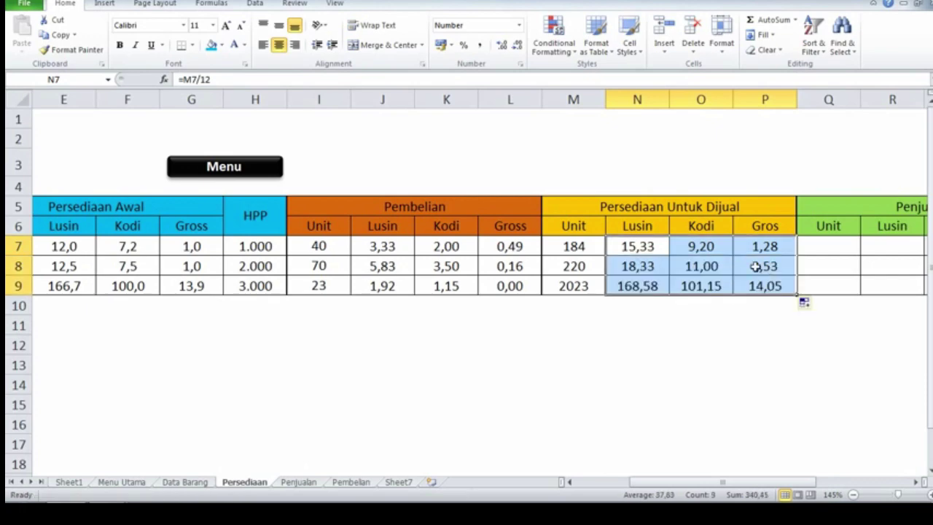
{"action": "left_click", "coordinate": [651, 288]}
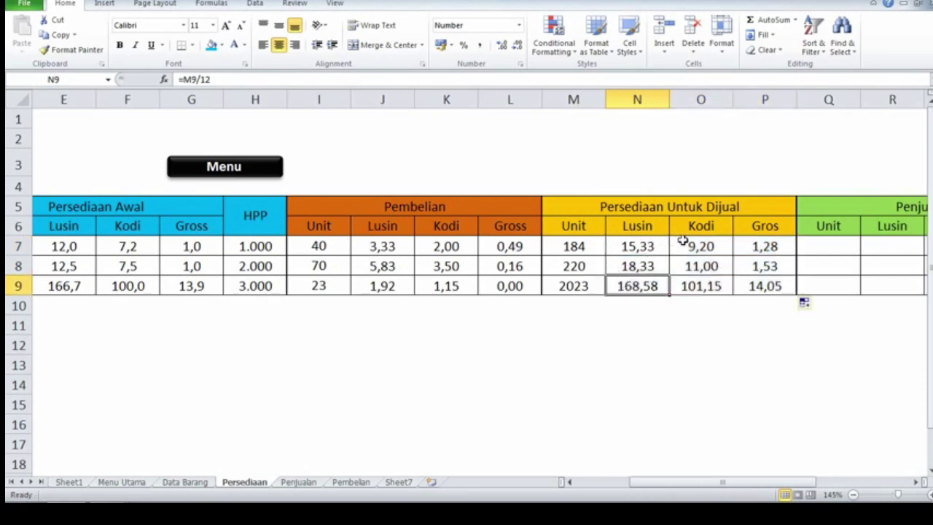
- Correct the Persediaan Untuk Dijual column header in P6 to read Gross
{"action": "left_click", "coordinate": [779, 227]}
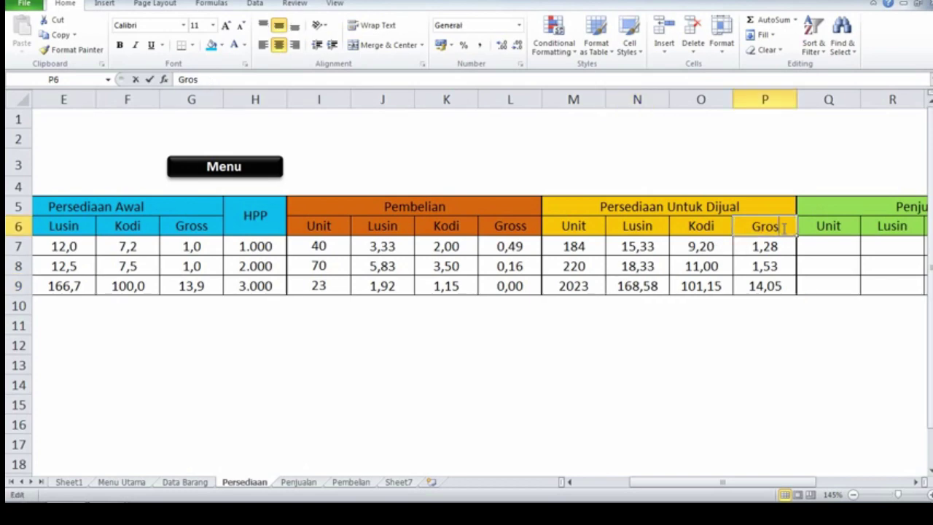
{"action": "double_click", "coordinate": [781, 227]}
{"action": "type", "text": "s"}
{"action": "key", "text": "Return"}
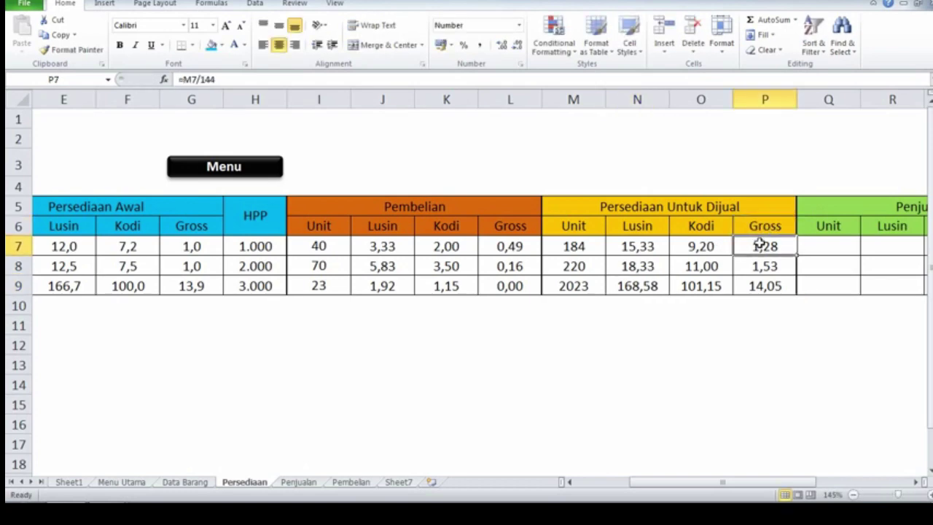
- Review the Persediaan Untuk Dijual formulas against the Pembelian units, and look over the empty Penjualan and Persediaan Akhir sections
{"action": "left_click", "coordinate": [689, 244]}
{"action": "left_click", "coordinate": [638, 246]}
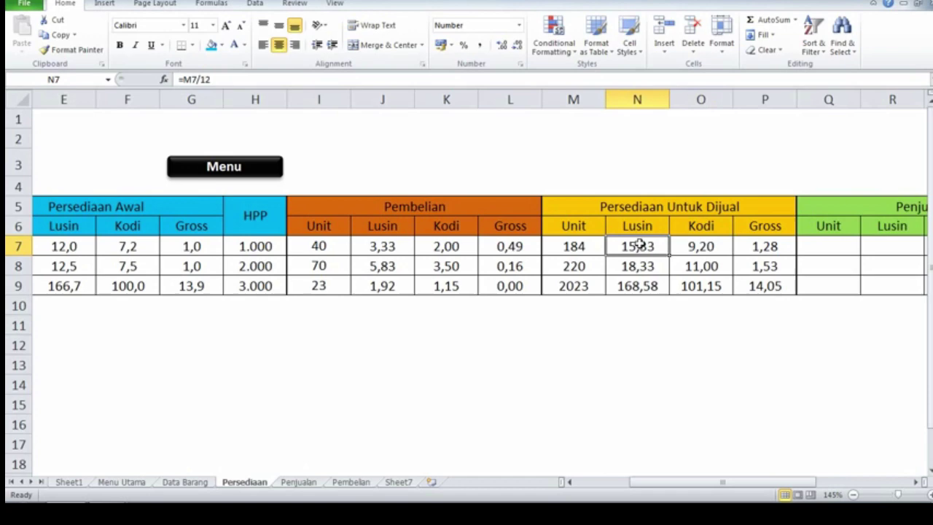
{"action": "left_click", "coordinate": [585, 248]}
{"action": "left_click_drag", "start_coordinate": [309, 250], "coordinate": [341, 284]}
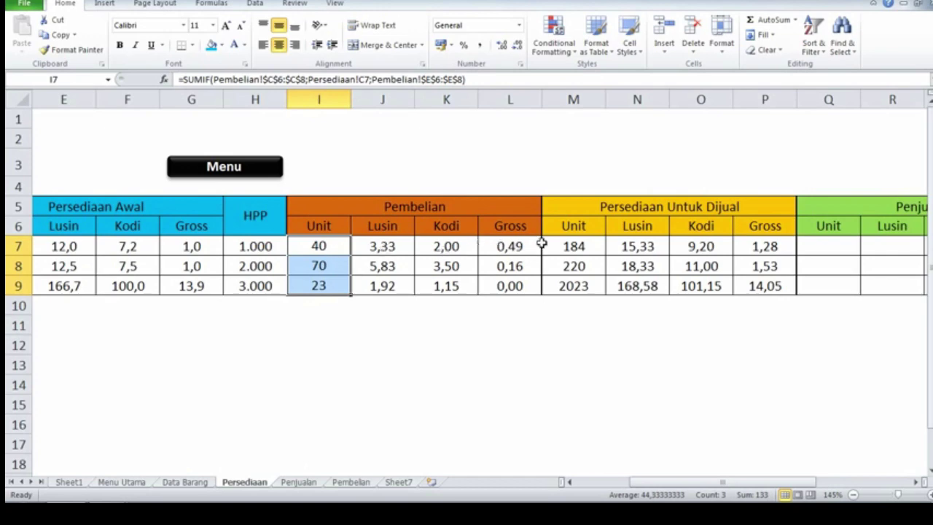
{"action": "left_click_drag", "start_coordinate": [558, 248], "coordinate": [575, 285]}
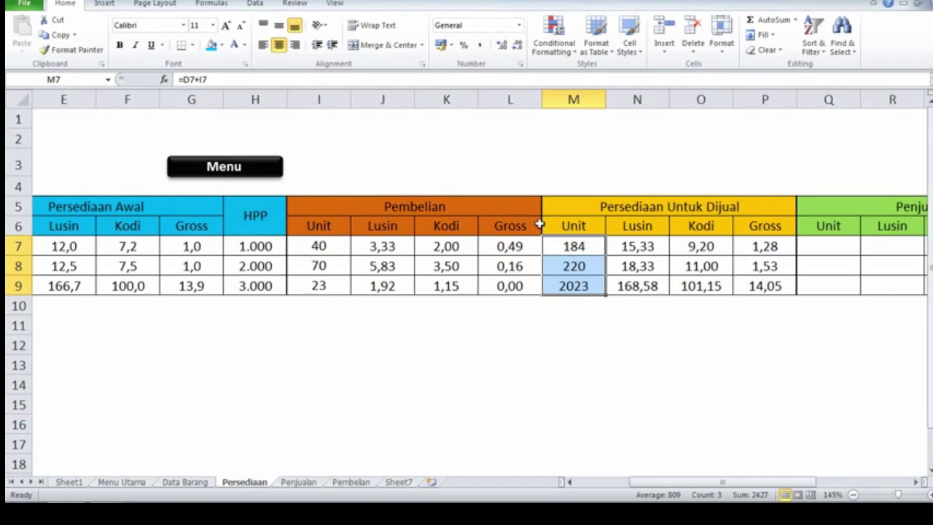
{"action": "left_click", "coordinate": [692, 209]}
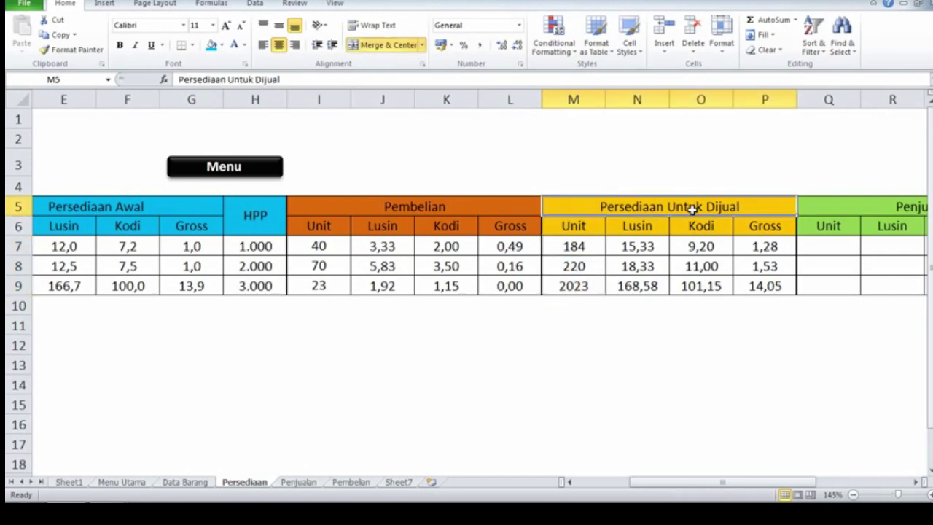
{"action": "key", "text": "Right"}
{"action": "key", "text": "Right"}
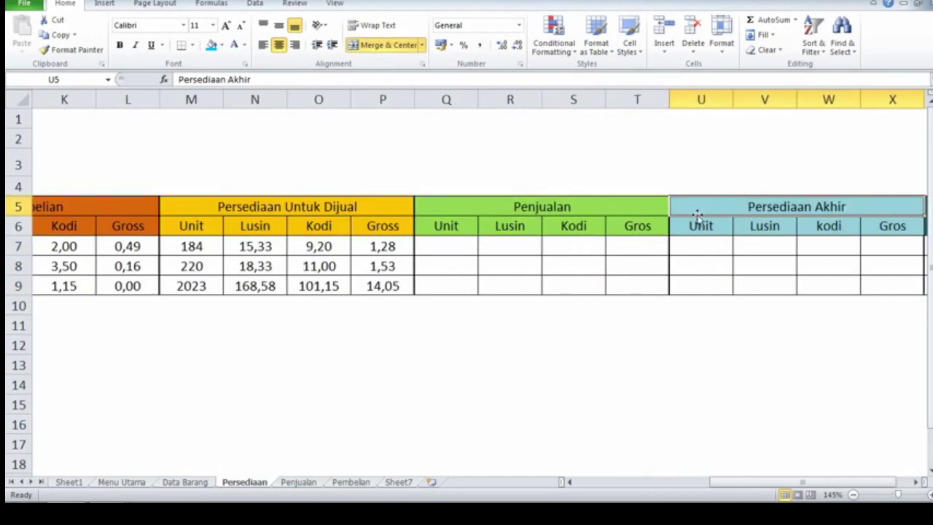
{"action": "left_click", "coordinate": [641, 201]}
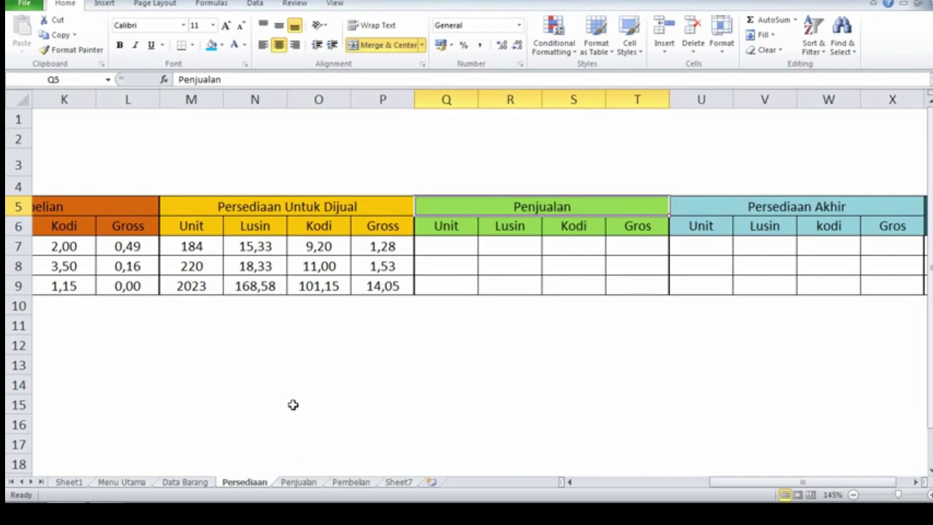
- Examine the sold units for Tali tambang, Roti Sandwich and teh gelas on the Penjualan sheet
{"action": "left_click", "coordinate": [300, 483]}
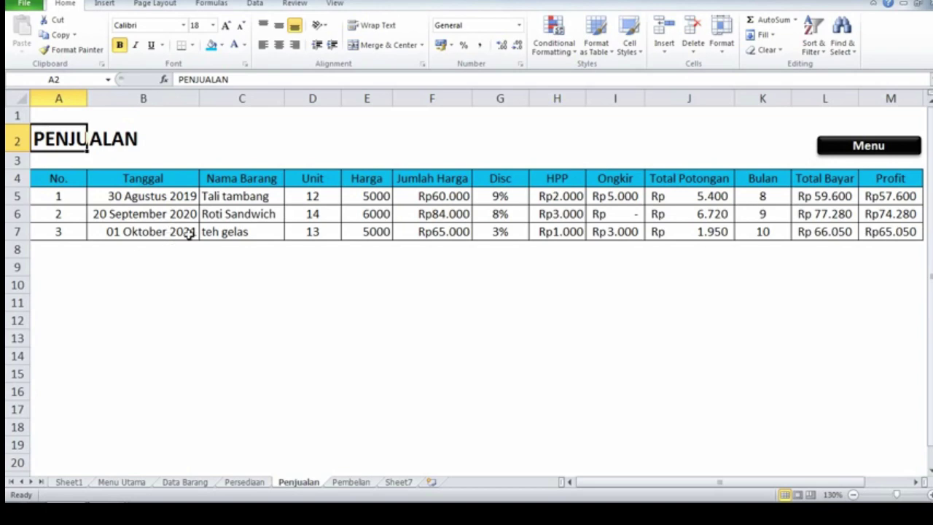
{"action": "left_click", "coordinate": [318, 197]}
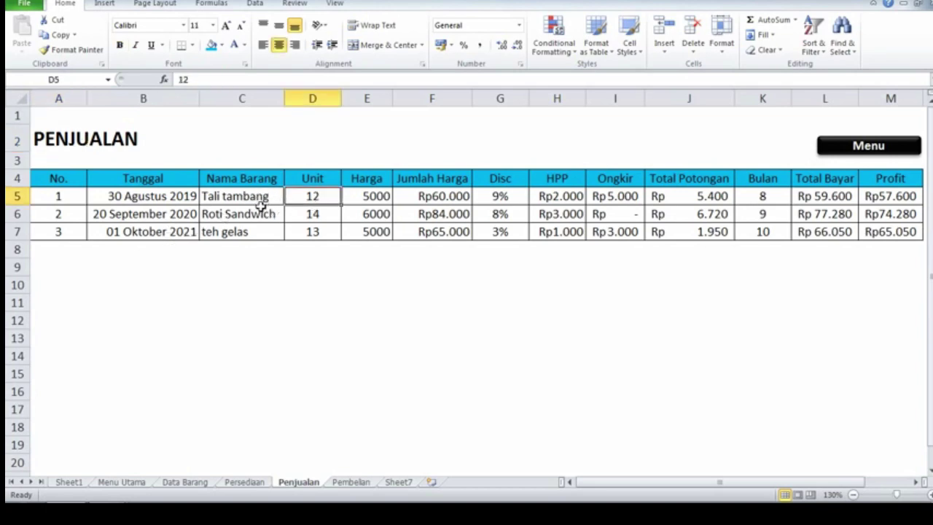
{"action": "left_click", "coordinate": [317, 215]}
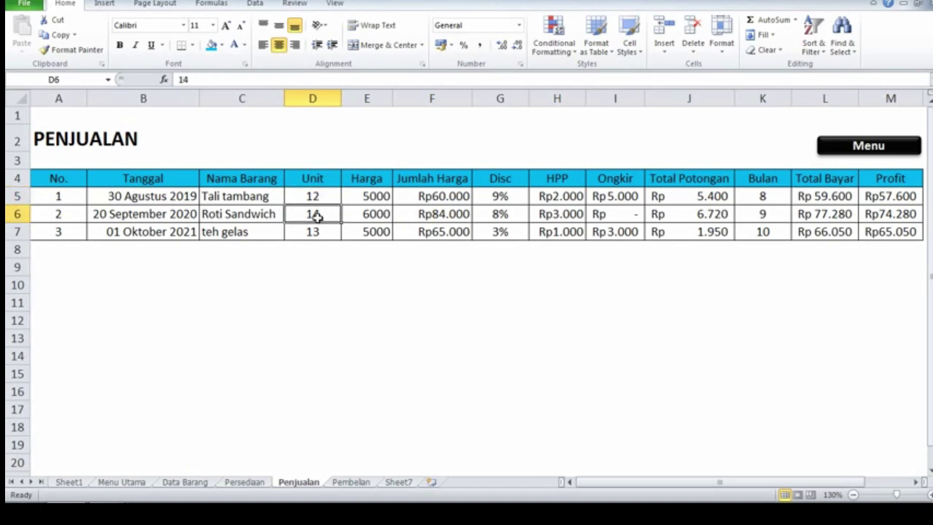
{"action": "left_click", "coordinate": [312, 233]}
{"action": "left_click", "coordinate": [321, 197]}
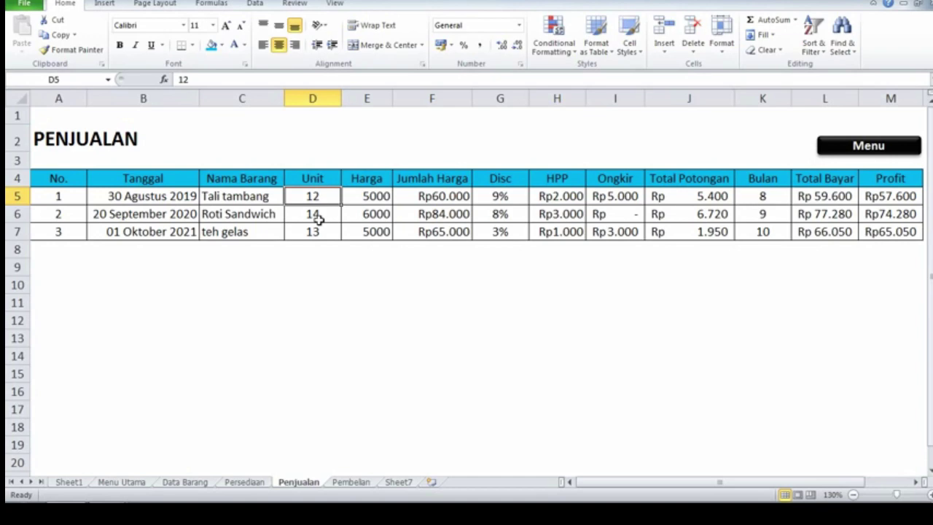
{"action": "left_click", "coordinate": [318, 217]}
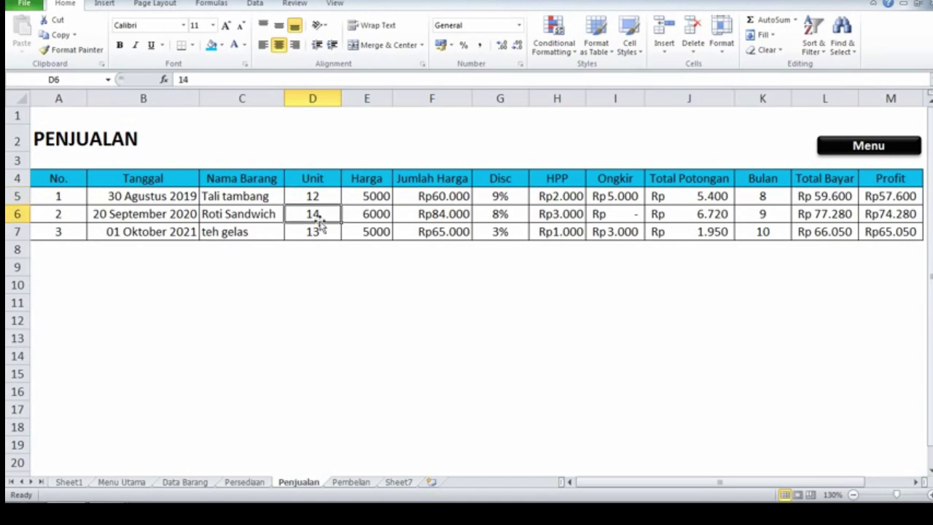
{"action": "left_click", "coordinate": [322, 232]}
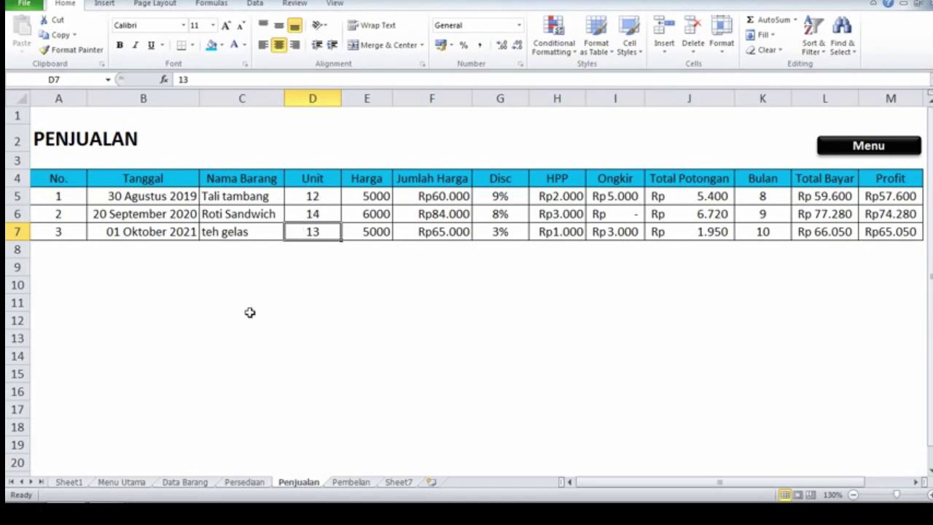
- Return to the Persediaan sheet and examine the Pembelian Unit formula in I7 as a model for the empty Q7
{"action": "left_click", "coordinate": [239, 482]}
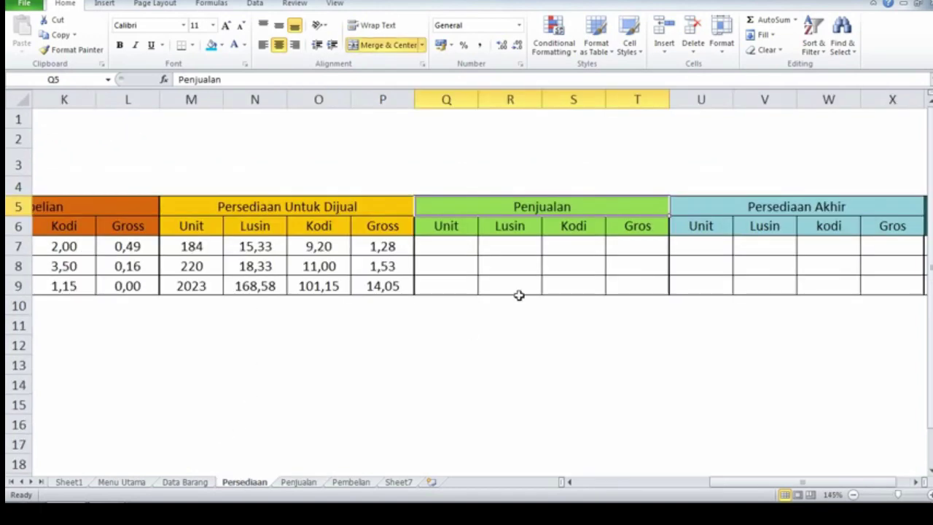
{"action": "left_click", "coordinate": [447, 232]}
{"action": "left_click", "coordinate": [181, 249]}
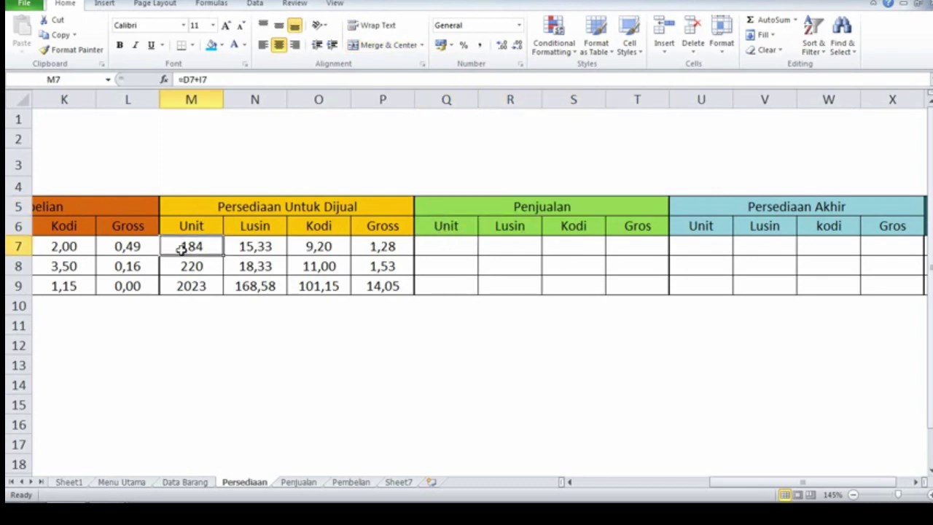
{"action": "key", "text": "Left"}
{"action": "key", "text": "Left"}
{"action": "key", "text": "Left"}
{"action": "key", "text": "Left"}
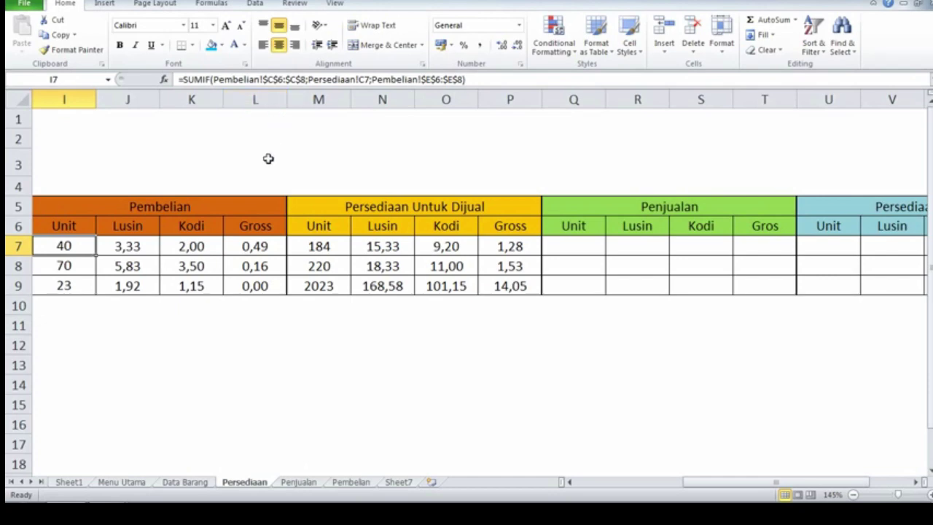
{"action": "left_click", "coordinate": [571, 248]}
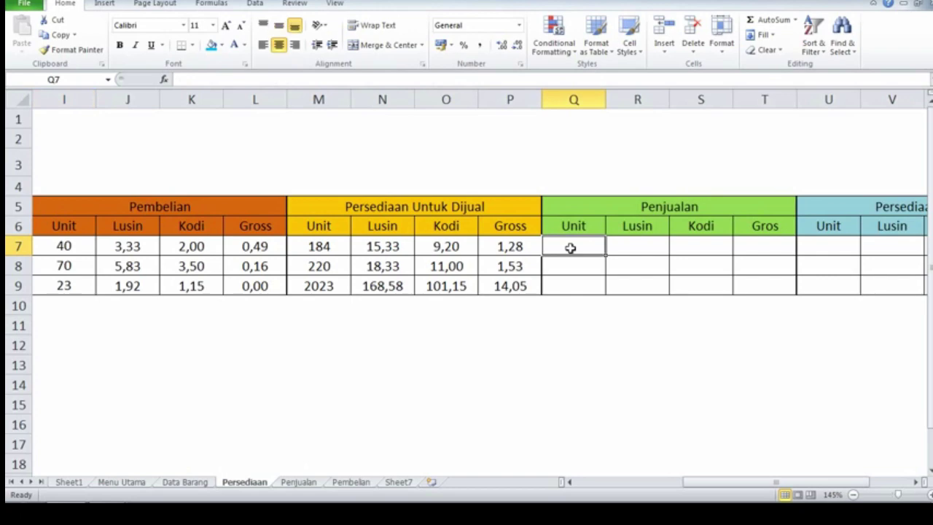
- Look back over the Persediaan columns to the Nama column and review the item names in C7:C9
{"action": "left_click", "coordinate": [693, 207]}
{"action": "key", "text": "Left"}
{"action": "key", "text": "Left"}
{"action": "key", "text": "Left"}
{"action": "key", "text": "Left"}
{"action": "key", "text": "Left"}
{"action": "key", "text": "Left"}
{"action": "key", "text": "Left"}
{"action": "key", "text": "Left"}
{"action": "key", "text": "Left"}
{"action": "key", "text": "Left"}
{"action": "key", "text": "Left"}
{"action": "key", "text": "Left"}
{"action": "key", "text": "Left"}
{"action": "key", "text": "Left"}
{"action": "key", "text": "Left"}
{"action": "key", "text": "Left"}
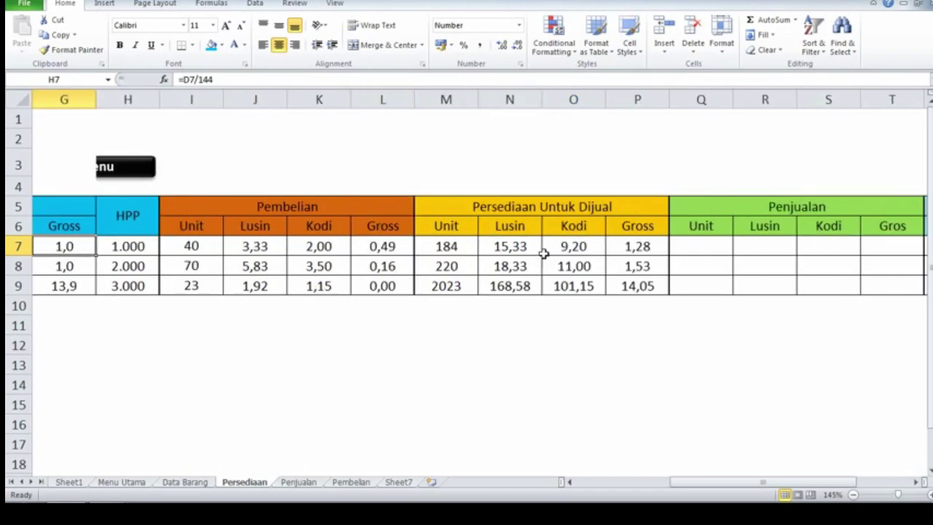
{"action": "left_click_drag", "start_coordinate": [237, 247], "coordinate": [234, 281]}
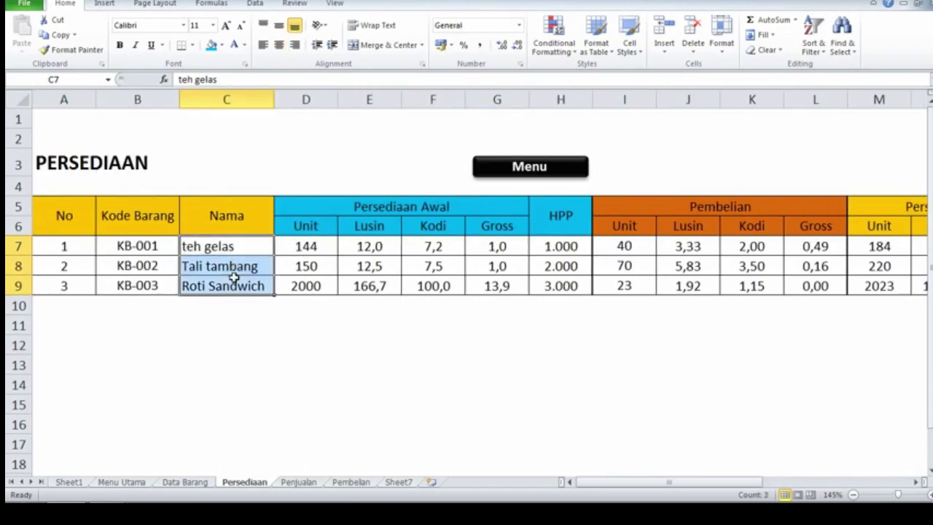
- Compare the order of the item names and their sold units on the Penjualan sheet with the Persediaan list
{"action": "left_click", "coordinate": [298, 482]}
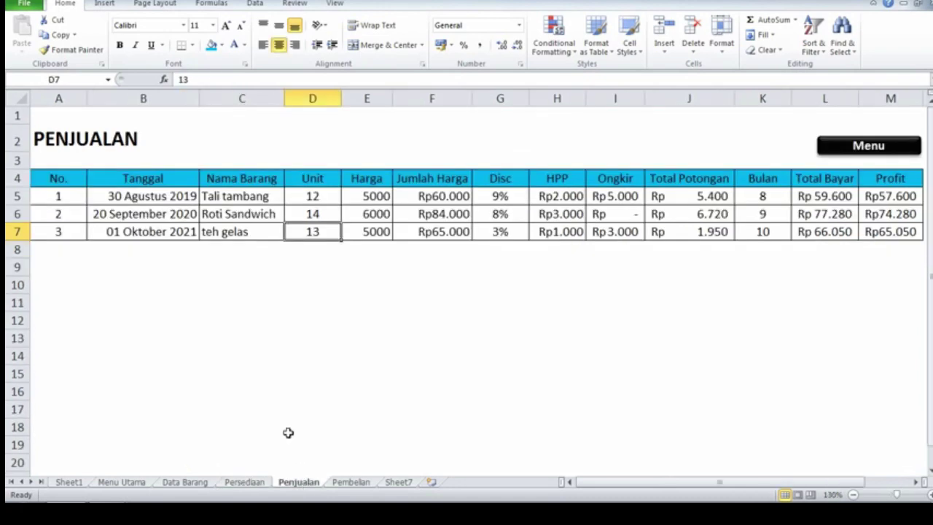
{"action": "left_click", "coordinate": [257, 199]}
{"action": "left_click", "coordinate": [252, 214]}
{"action": "left_click", "coordinate": [248, 231]}
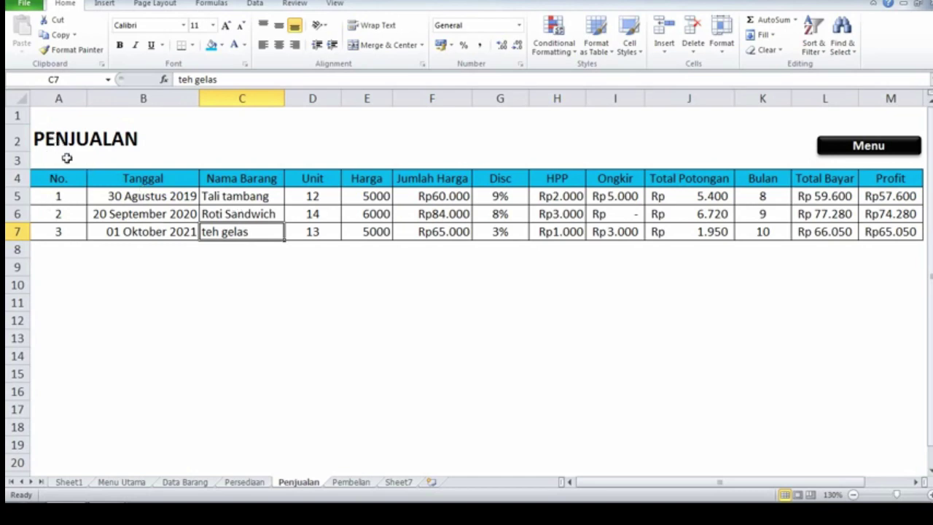
{"action": "left_click", "coordinate": [228, 202]}
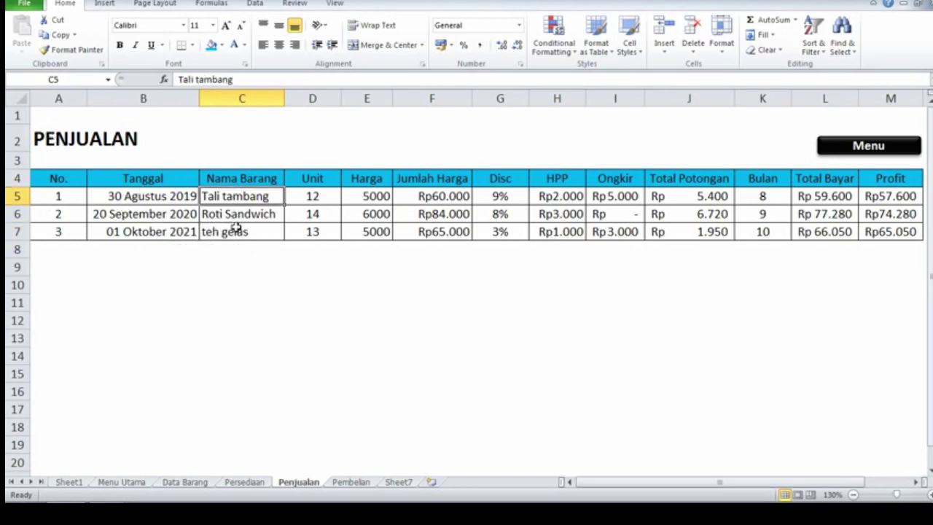
{"action": "left_click", "coordinate": [238, 229]}
{"action": "left_click", "coordinate": [320, 231]}
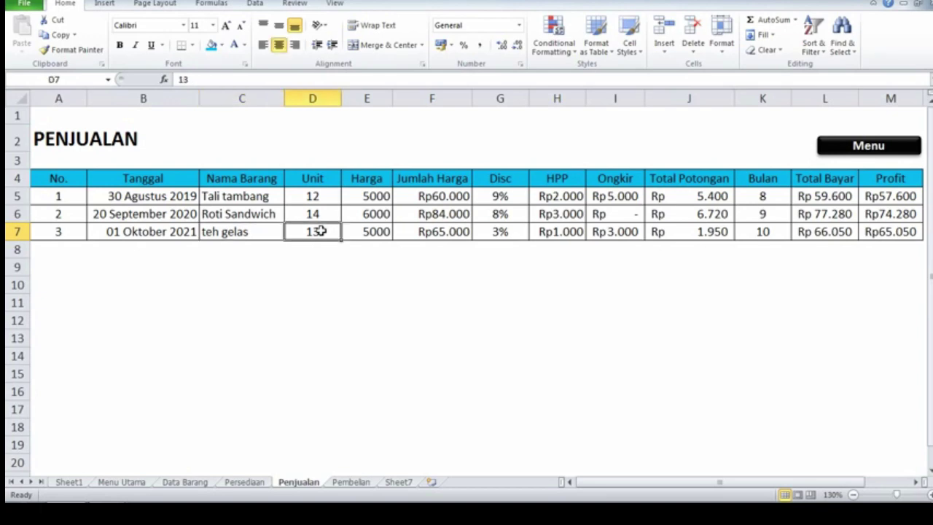
{"action": "left_click", "coordinate": [278, 198]}
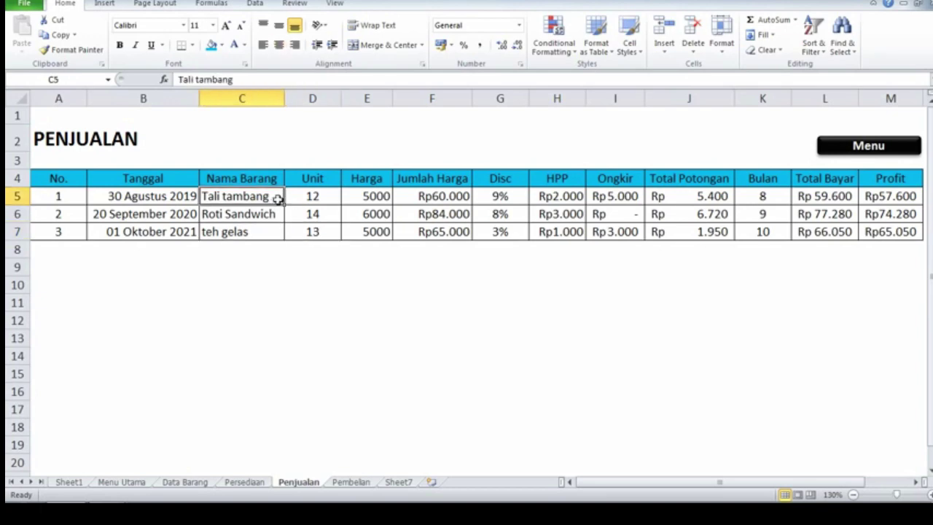
{"action": "left_click", "coordinate": [312, 196]}
{"action": "left_click", "coordinate": [259, 217]}
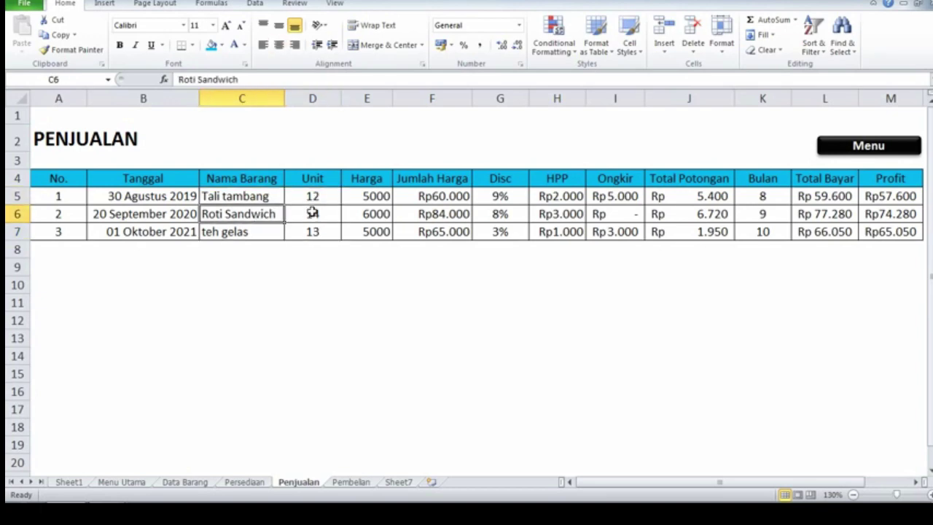
{"action": "left_click", "coordinate": [329, 215]}
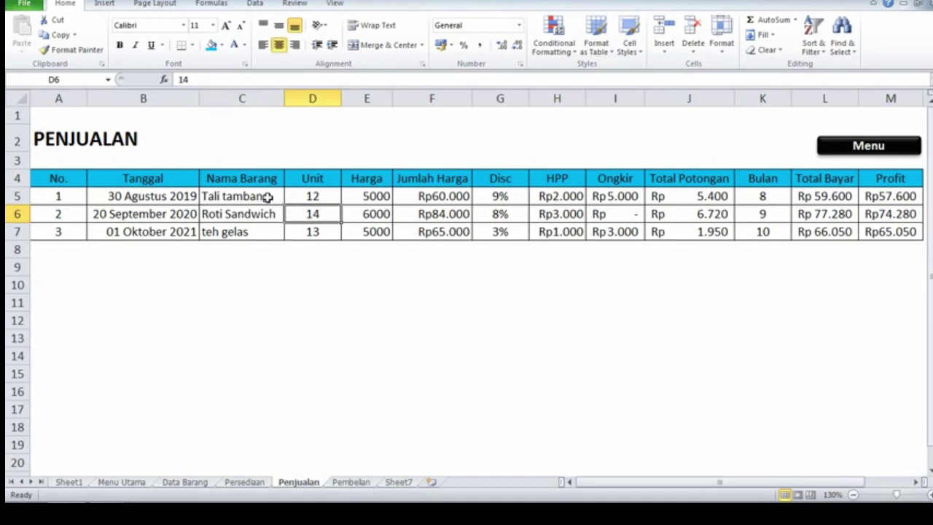
{"action": "left_click", "coordinate": [269, 197]}
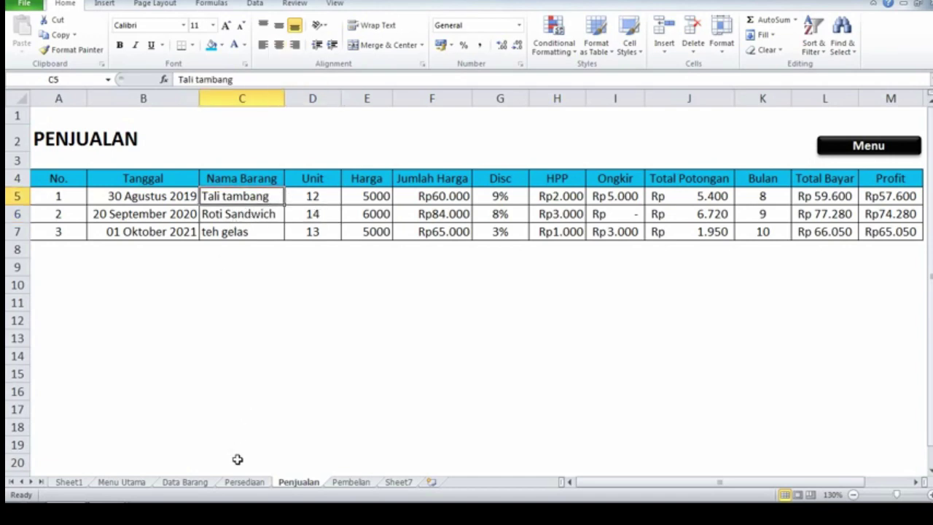
- Start a SUMIF formula in Q7, the Penjualan Unit cell for teh gelas on the Persediaan sheet
{"action": "left_click", "coordinate": [247, 483]}
{"action": "left_click", "coordinate": [612, 246]}
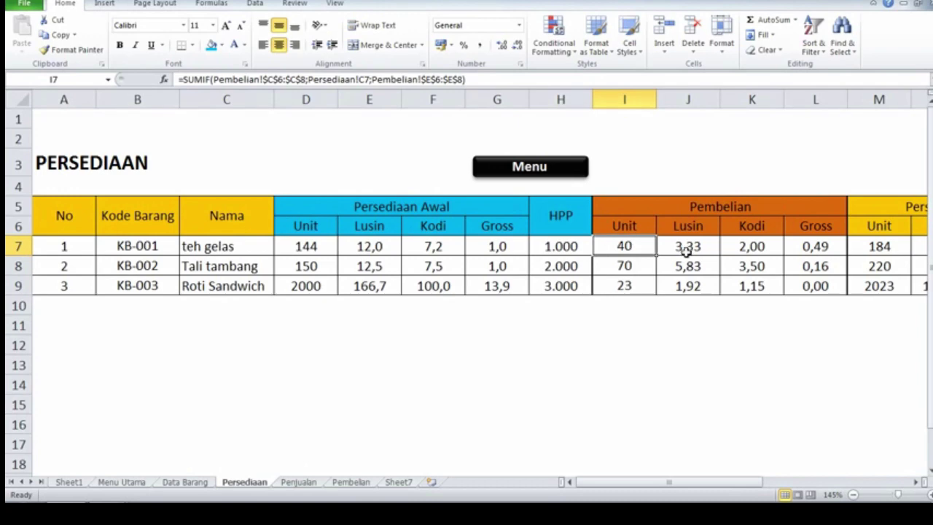
{"action": "key", "text": "Right"}
{"action": "key", "text": "Right"}
{"action": "key", "text": "Right"}
{"action": "key", "text": "Right"}
{"action": "key", "text": "Right"}
{"action": "key", "text": "Right"}
{"action": "key", "text": "Right"}
{"action": "key", "text": "Right"}
{"action": "key", "text": "Right"}
{"action": "key", "text": "Right"}
{"action": "key", "text": "Right"}
{"action": "key", "text": "Right"}
{"action": "key", "text": "Right"}
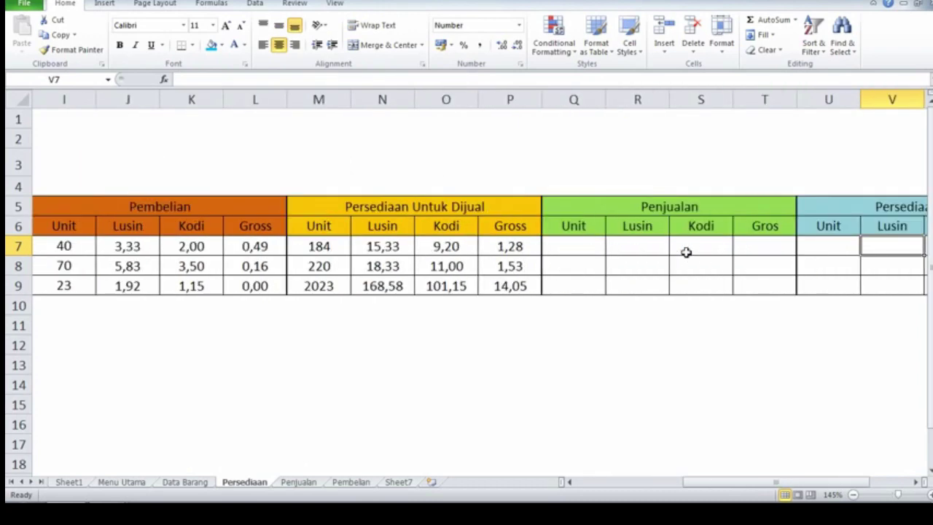
{"action": "left_click", "coordinate": [578, 246]}
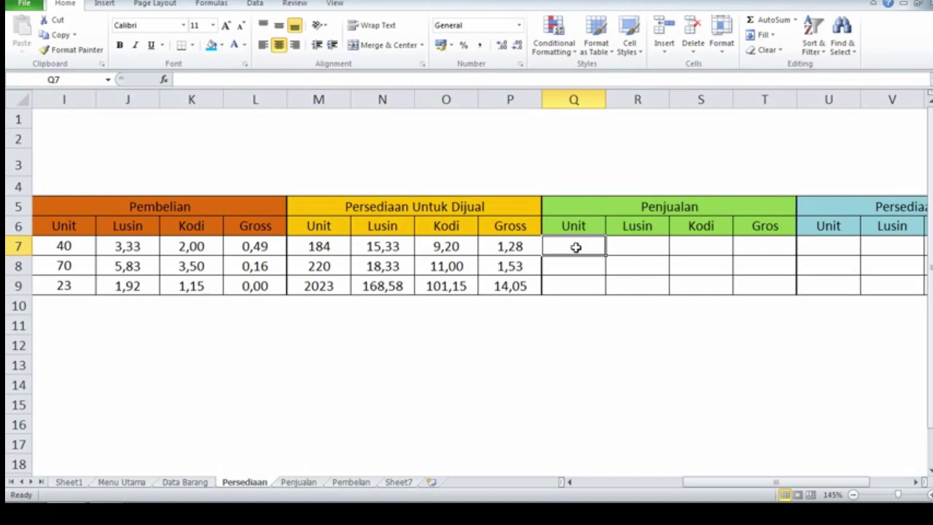
{"action": "type", "text": "="}
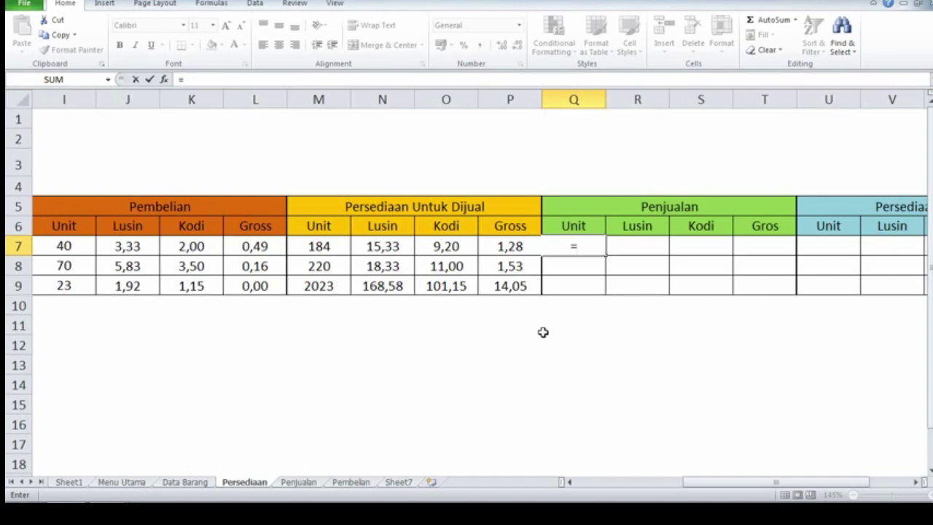
{"action": "type", "text": "sum"}
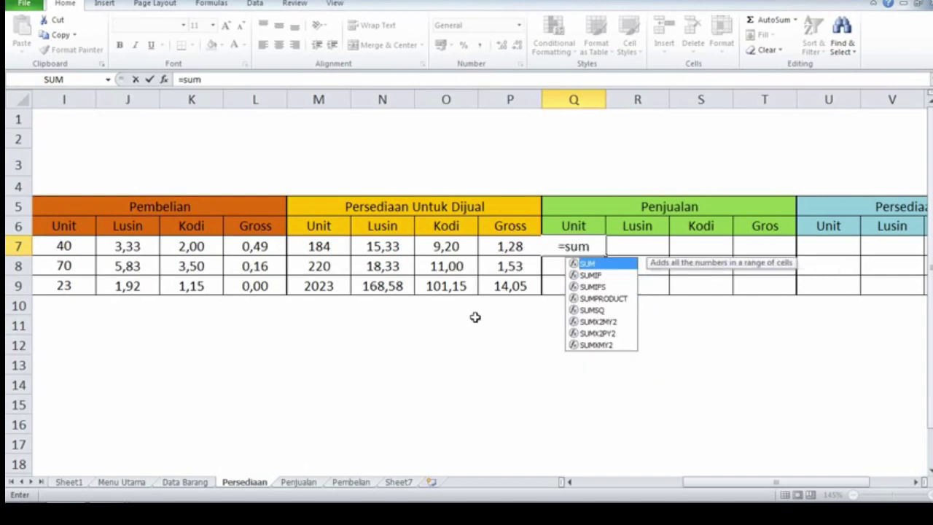
{"action": "key", "text": "Down"}
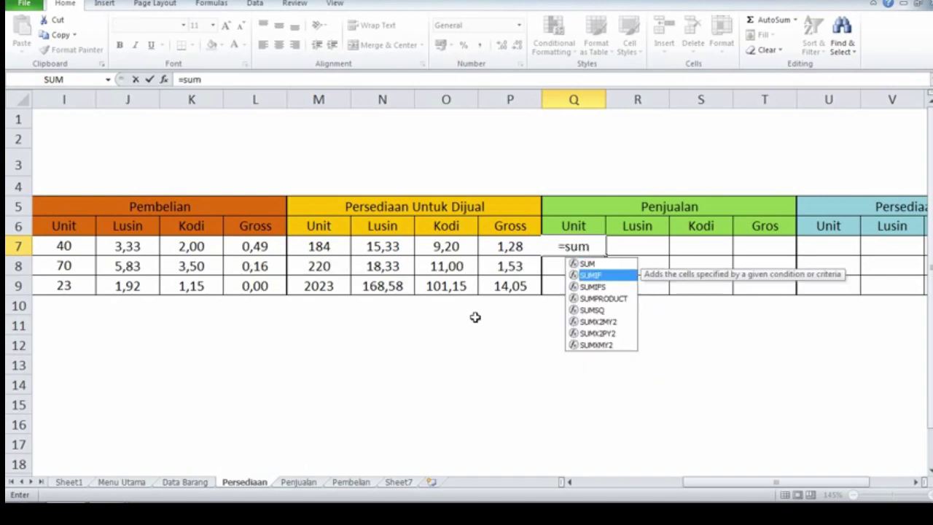
{"action": "key", "text": "Tab"}
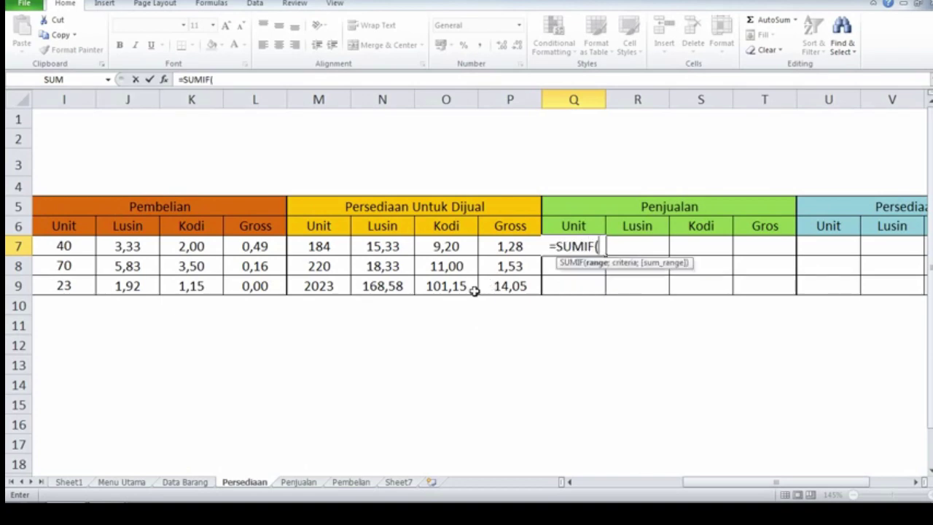
- Set the SUMIF range to the item names on the Penjualan sheet, locked as Penjualan!$C$5:$C$7
{"action": "left_click", "coordinate": [298, 482]}
{"action": "left_click_drag", "start_coordinate": [267, 196], "coordinate": [268, 230]}
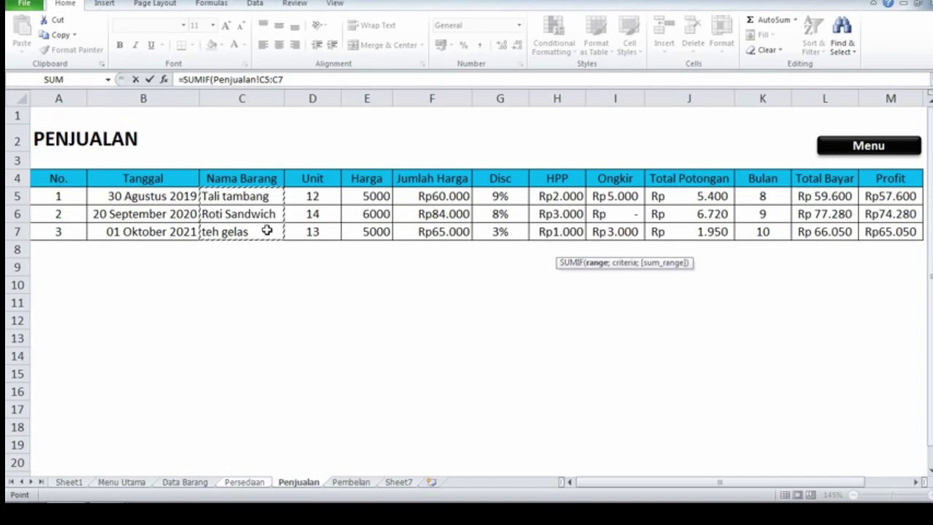
{"action": "key", "text": "F4"}
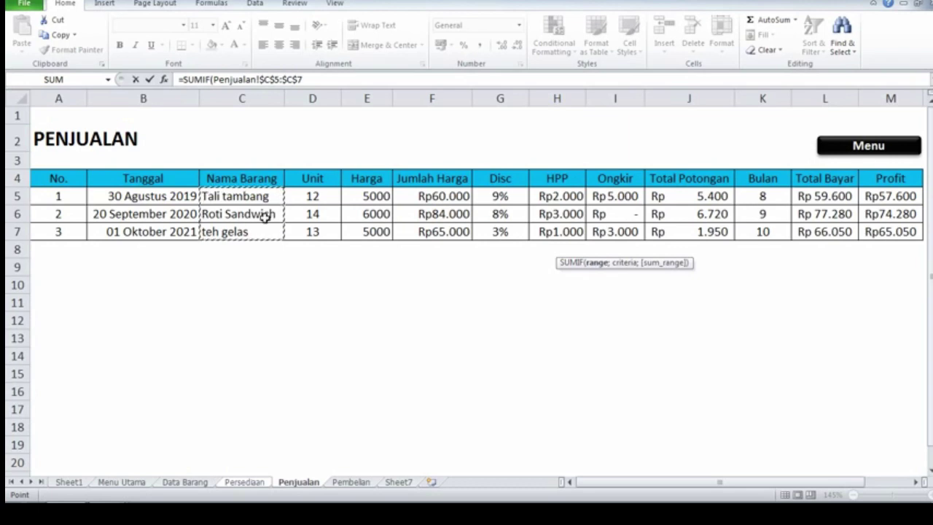
{"action": "type", "text": ";"}
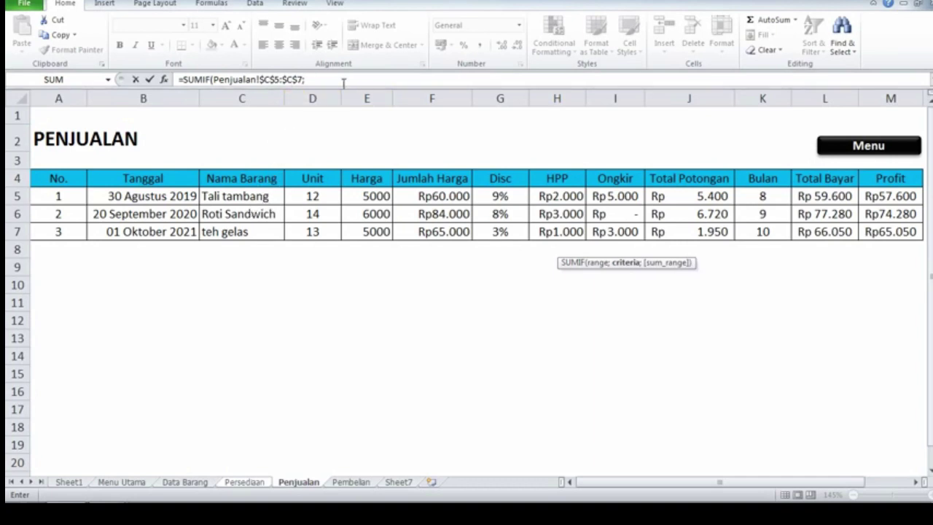
- Set the SUMIF criteria to the teh gelas name on the Persediaan sheet as the relative reference Persediaan!C7
{"action": "left_click", "coordinate": [244, 482]}
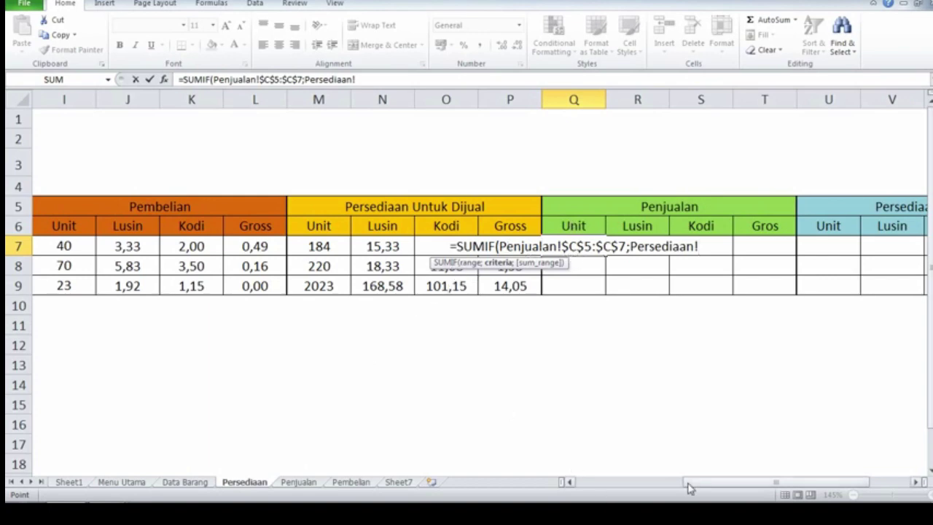
{"action": "left_click_drag", "start_coordinate": [688, 482], "coordinate": [552, 466]}
{"action": "left_click", "coordinate": [243, 247]}
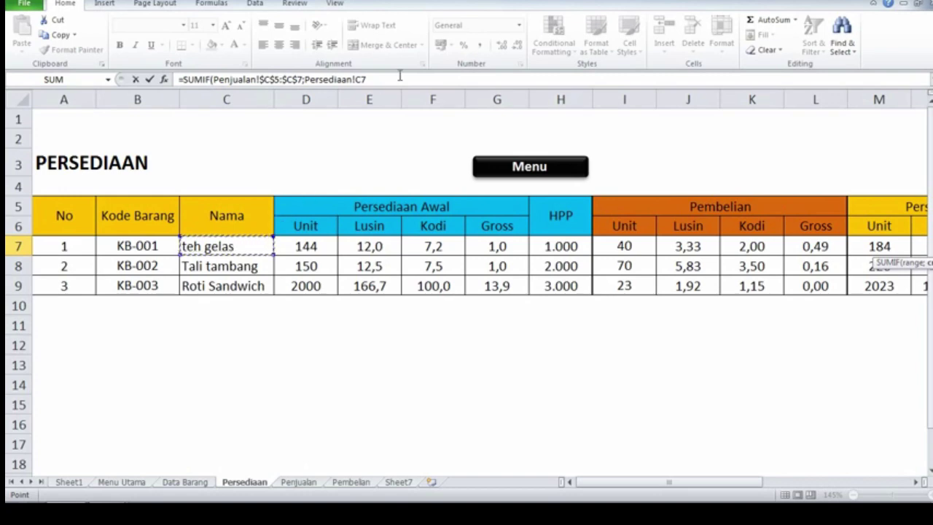
{"action": "type", "text": ";"}
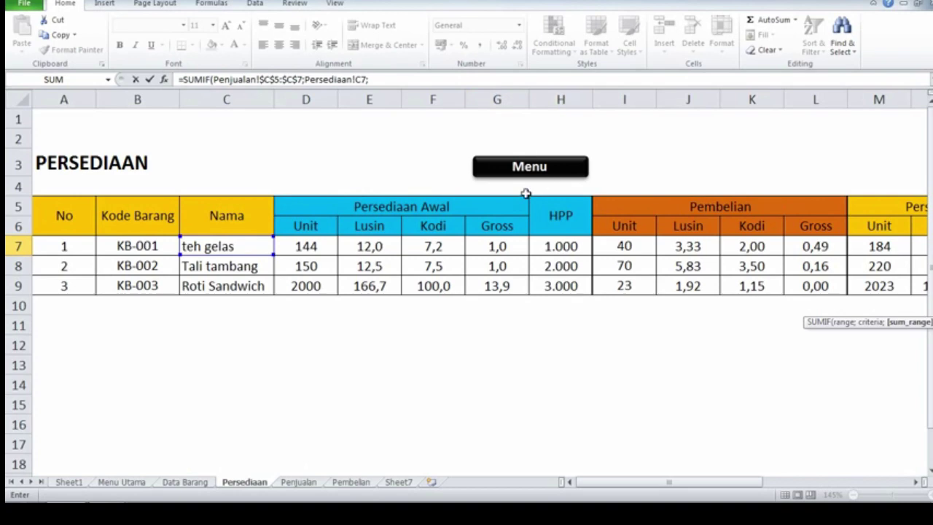
- Set the sum range to the sold units locked as Penjualan!$D$5:$D$7 and complete the SUMIF formula
{"action": "left_click", "coordinate": [300, 481]}
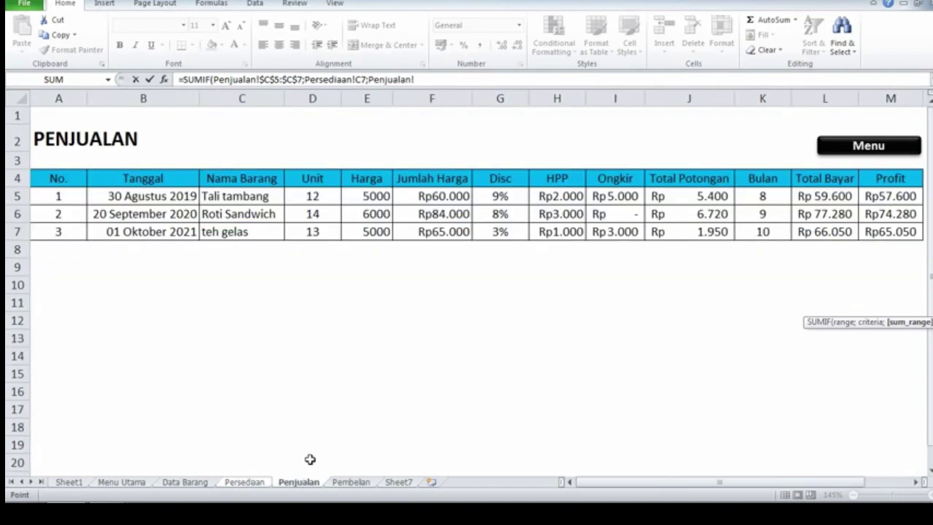
{"action": "left_click_drag", "start_coordinate": [323, 196], "coordinate": [322, 231]}
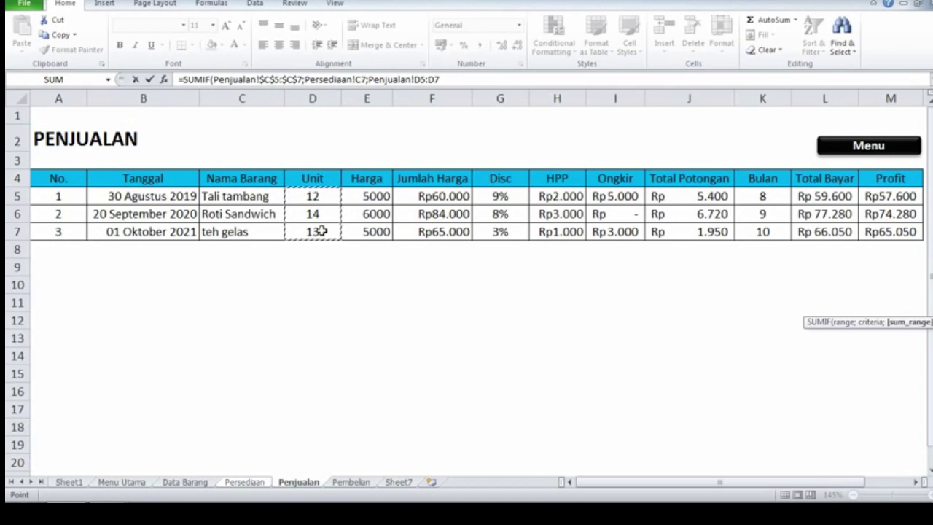
{"action": "key", "text": "F4"}
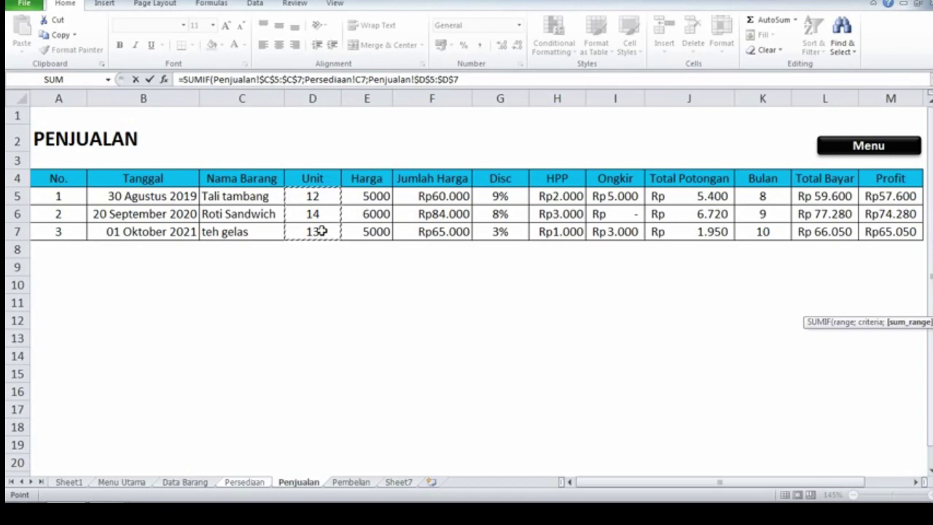
{"action": "type", "text": ")"}
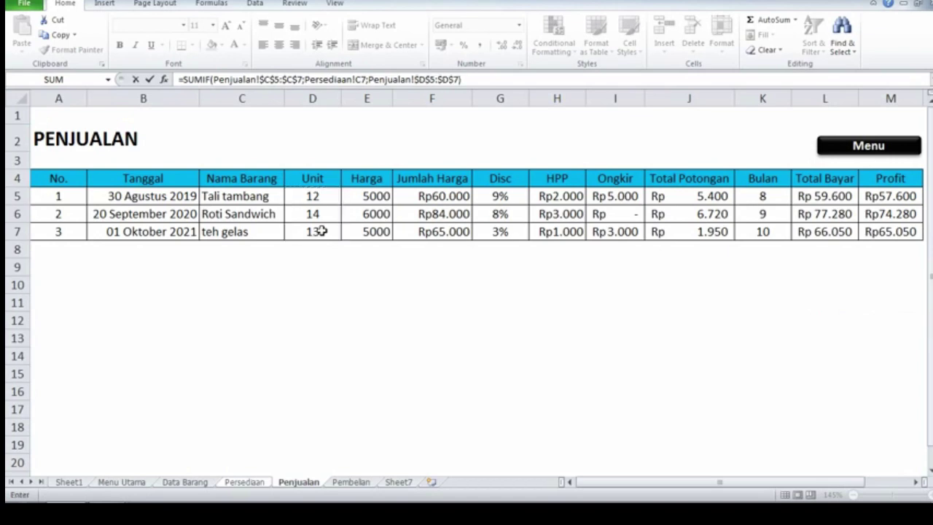
{"action": "key", "text": "Return"}
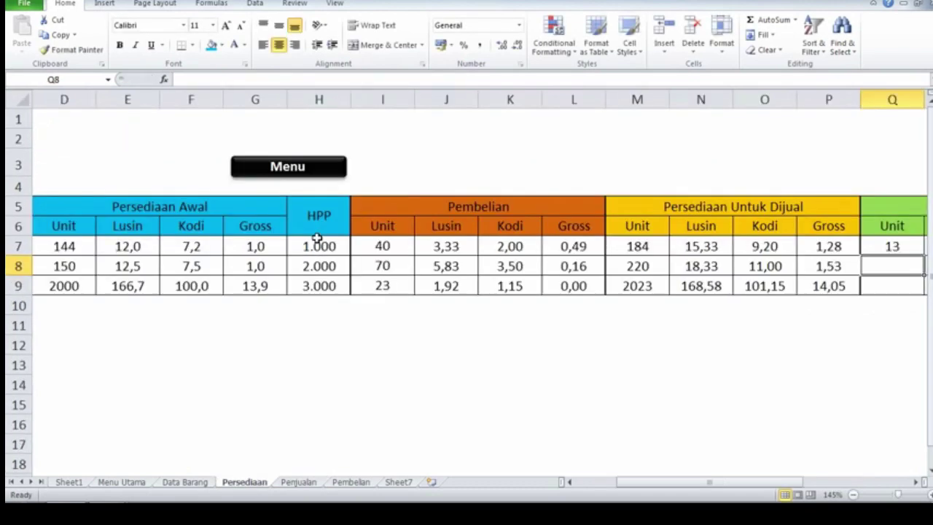
- Compare the Q7 formula with the Pembelian Unit formula in I7, and check its result against teh gelas's units on the Penjualan sheet
{"action": "left_click", "coordinate": [398, 240]}
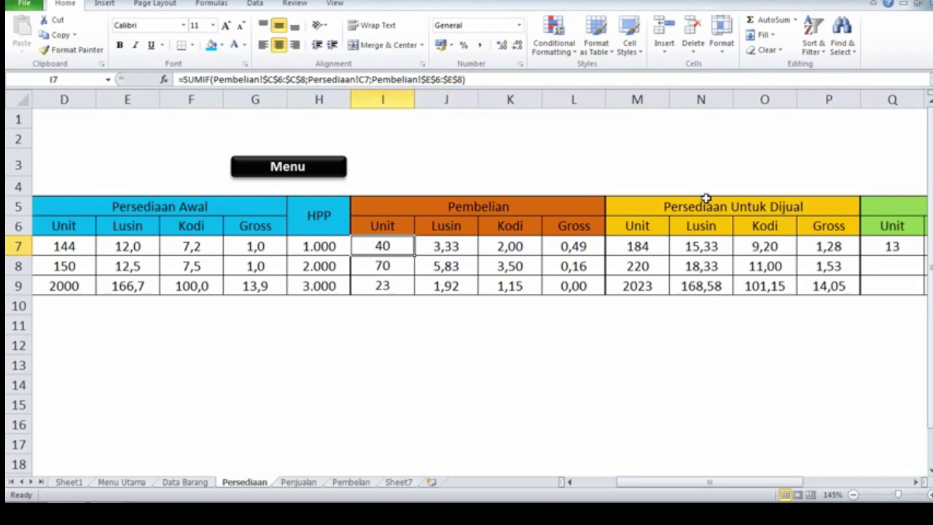
{"action": "left_click", "coordinate": [879, 248]}
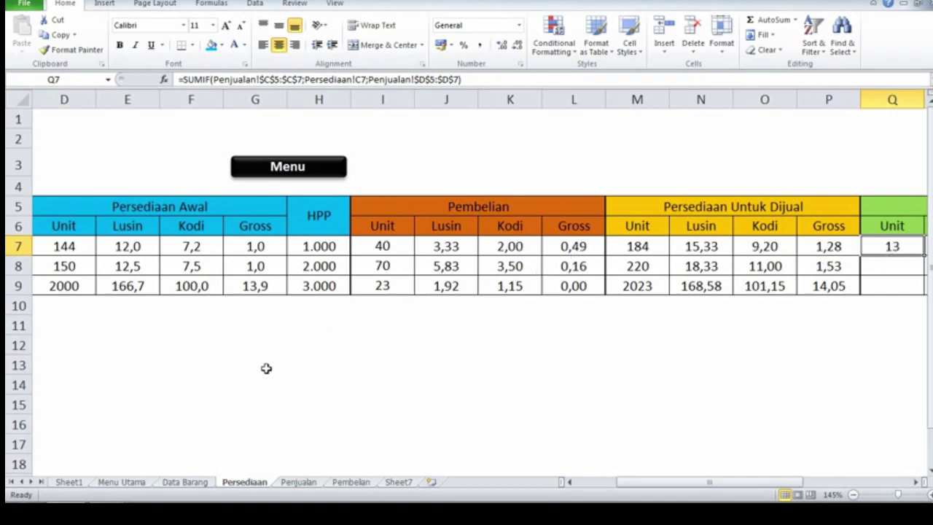
{"action": "left_click", "coordinate": [294, 483]}
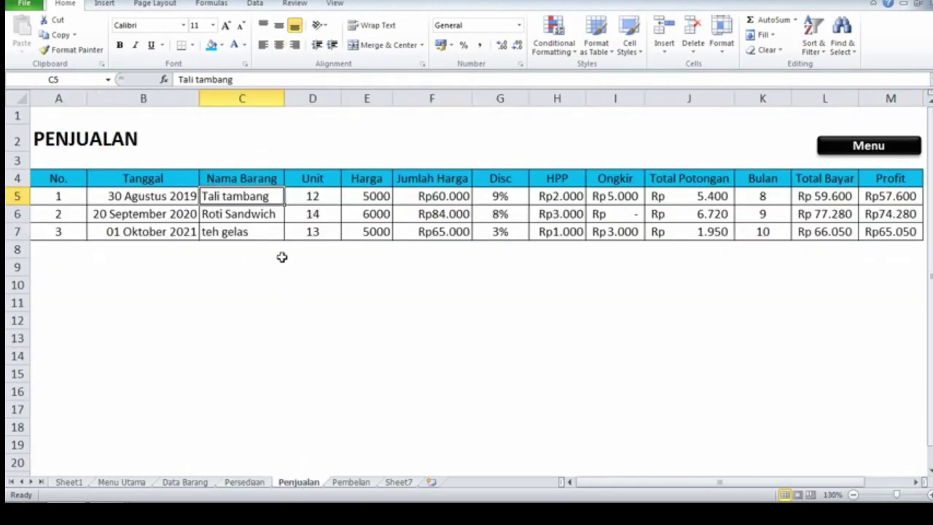
{"action": "left_click", "coordinate": [253, 231]}
{"action": "left_click", "coordinate": [300, 233]}
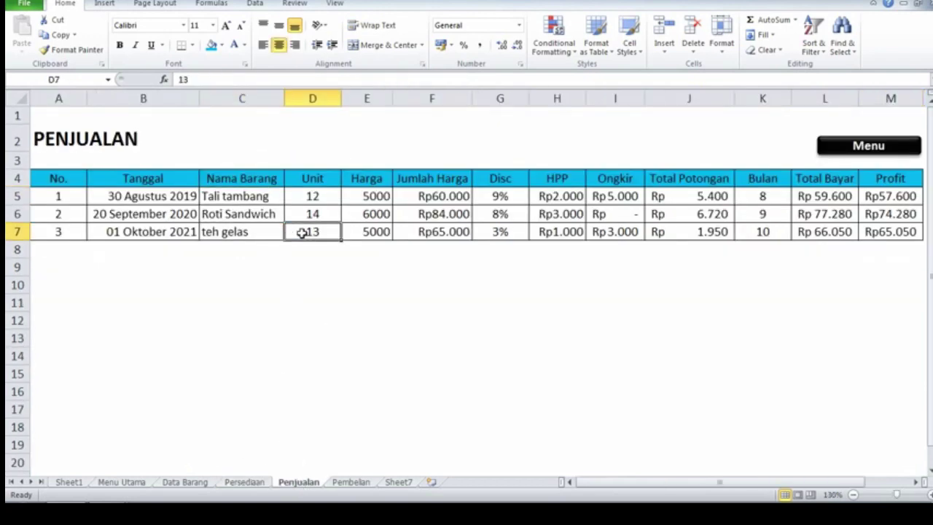
{"action": "left_click", "coordinate": [246, 232]}
{"action": "left_click", "coordinate": [300, 231]}
{"action": "left_click", "coordinate": [275, 234]}
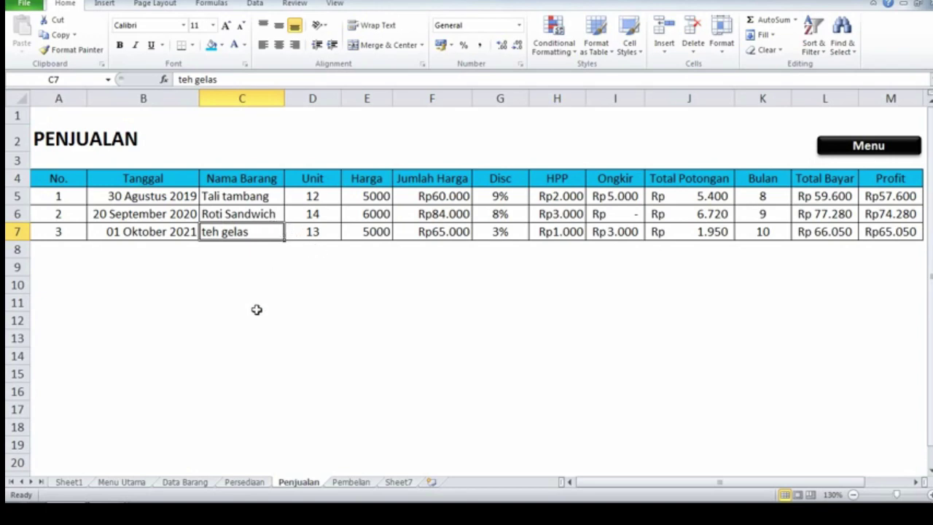
{"action": "left_click", "coordinate": [244, 482]}
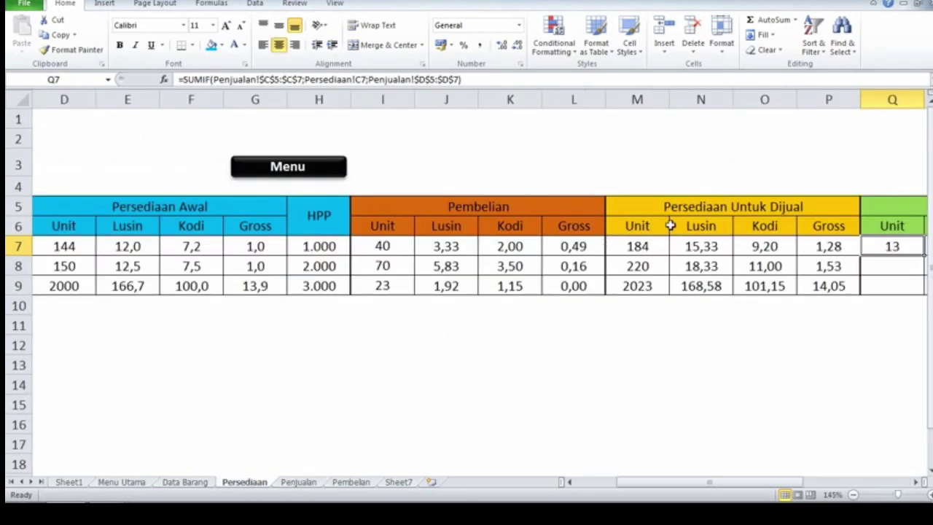
- Copy the SUMIF formula from Q7 into Q8 and Q9 of the Penjualan Unit column
{"action": "scroll", "coordinate": [884, 248], "scroll_direction": "right", "scroll_amount": 2}
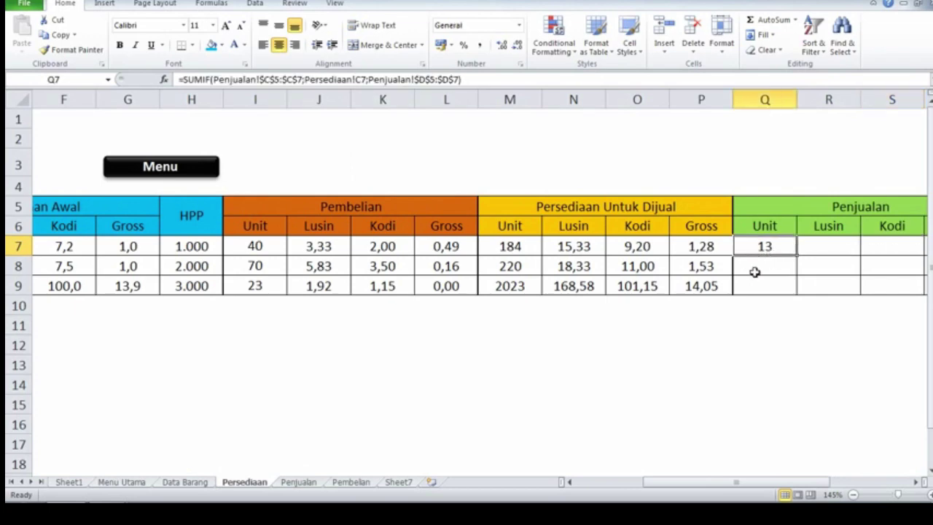
{"action": "key", "text": "ctrl+c"}
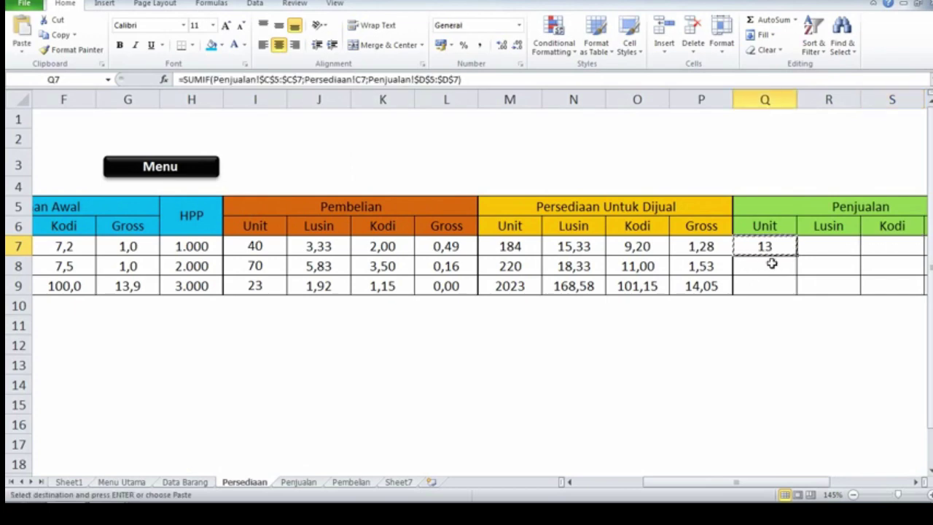
{"action": "left_click", "coordinate": [768, 266]}
{"action": "key", "text": "ctrl+v"}
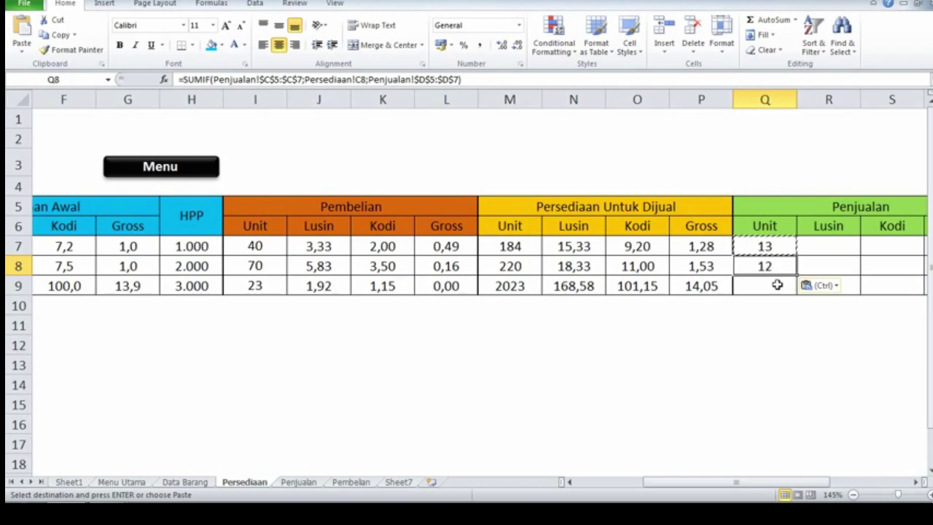
{"action": "left_click", "coordinate": [774, 285]}
{"action": "key", "text": "ctrl+v"}
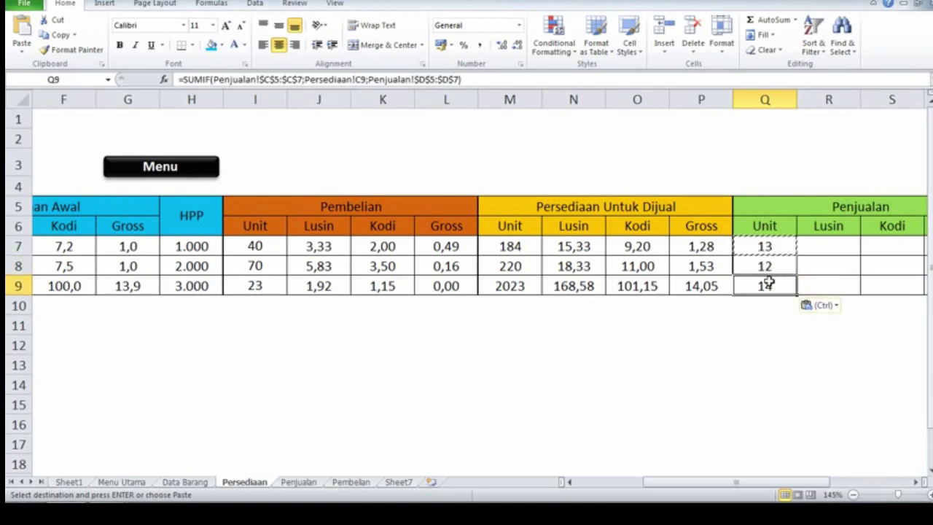
- Check the criteria references of the Penjualan Unit formulas in Q8, Q9 and Q7
{"action": "left_click", "coordinate": [778, 267]}
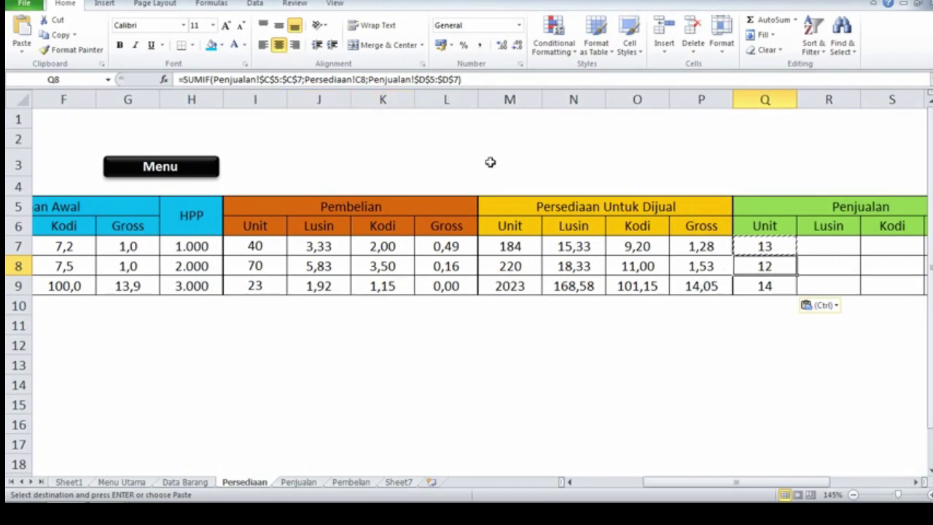
{"action": "left_click", "coordinate": [765, 290]}
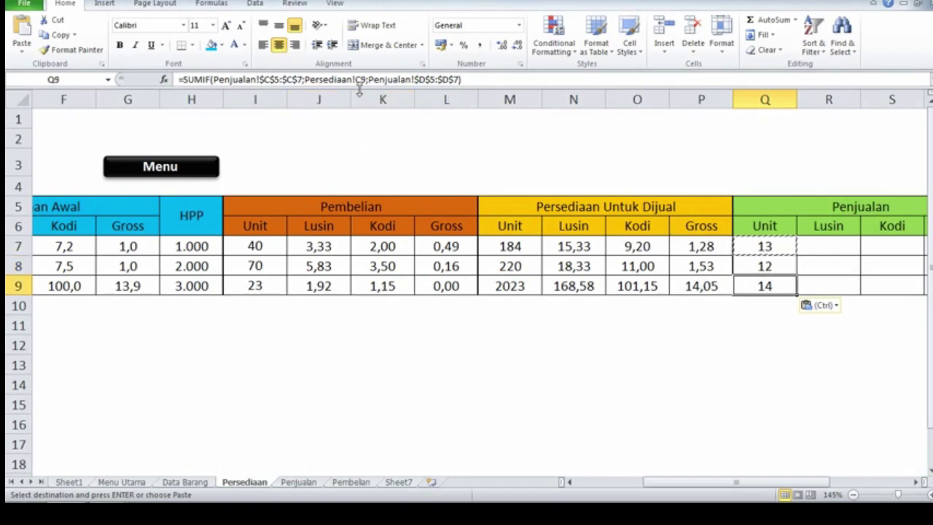
{"action": "left_click", "coordinate": [750, 246]}
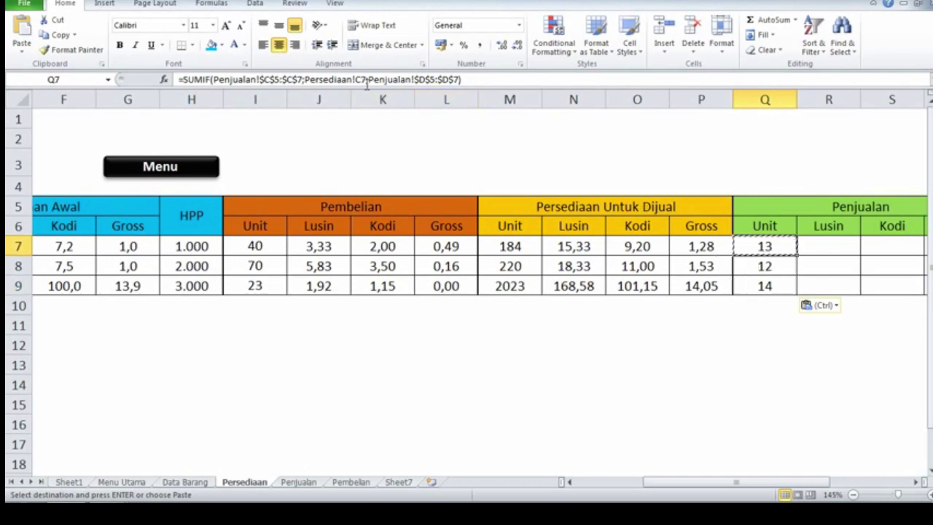
- Correct the Penjualan column header in T6 to read Gross
{"action": "left_click", "coordinate": [822, 249]}
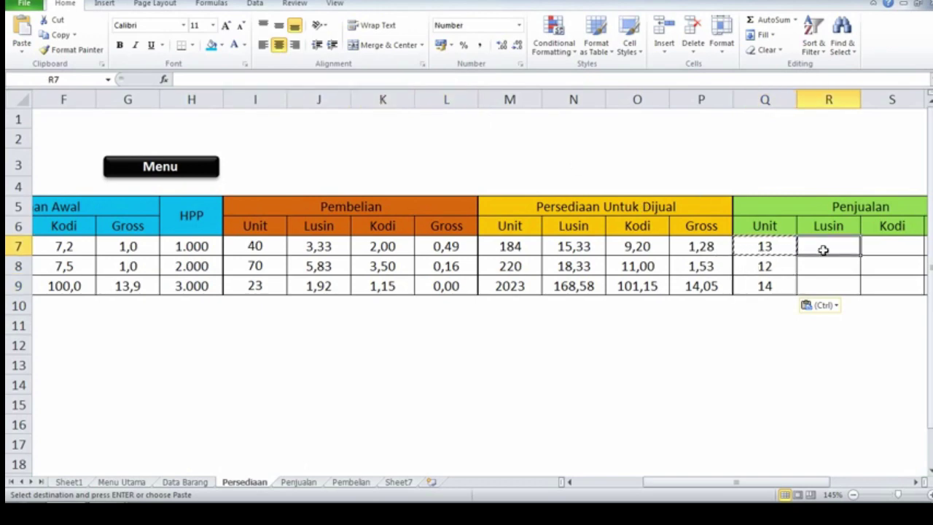
{"action": "key", "text": "Right"}
{"action": "key", "text": "Right"}
{"action": "key", "text": "Right"}
{"action": "key", "text": "Right"}
{"action": "left_click", "coordinate": [637, 251]}
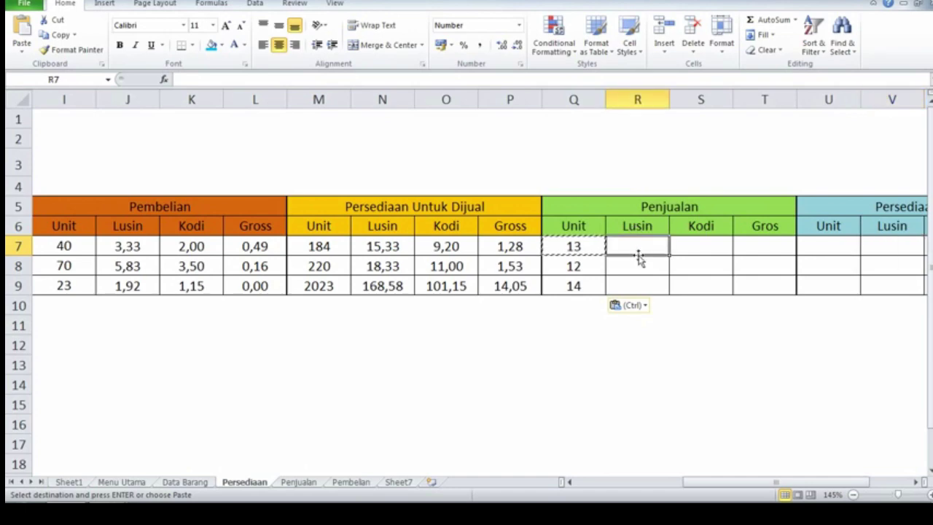
{"action": "double_click", "coordinate": [641, 249]}
{"action": "key", "text": "Return"}
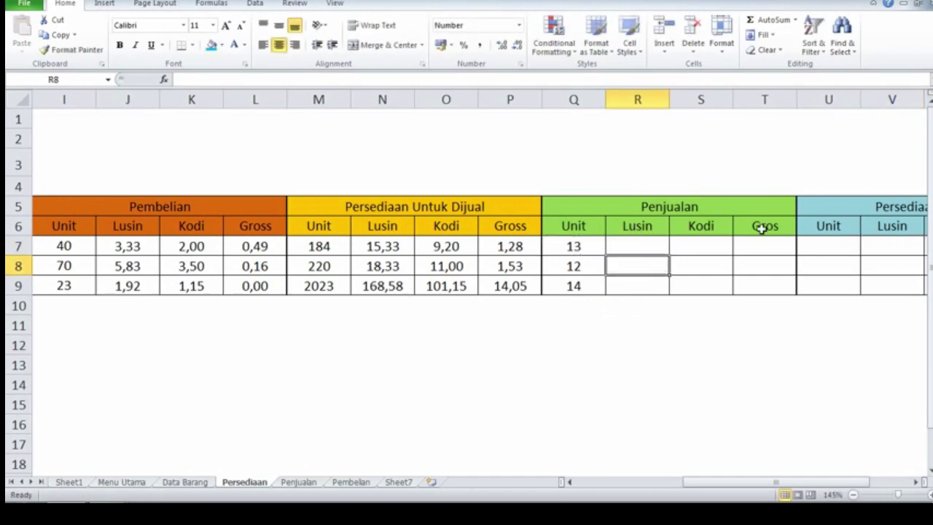
{"action": "double_click", "coordinate": [779, 227]}
{"action": "type", "text": "s"}
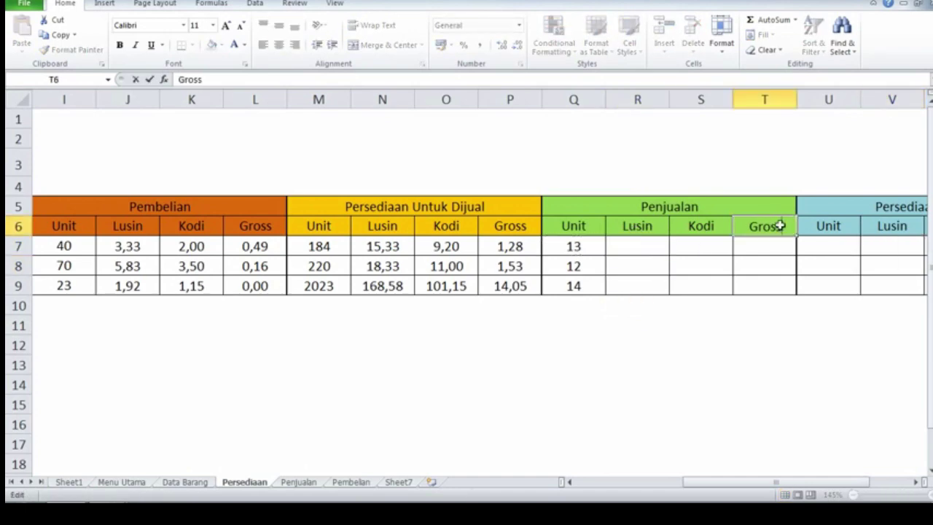
{"action": "key", "text": "Return"}
- Enter the formula =Q7/12 in R7, the Penjualan Lusin cell for the first item
{"action": "left_click", "coordinate": [647, 252]}
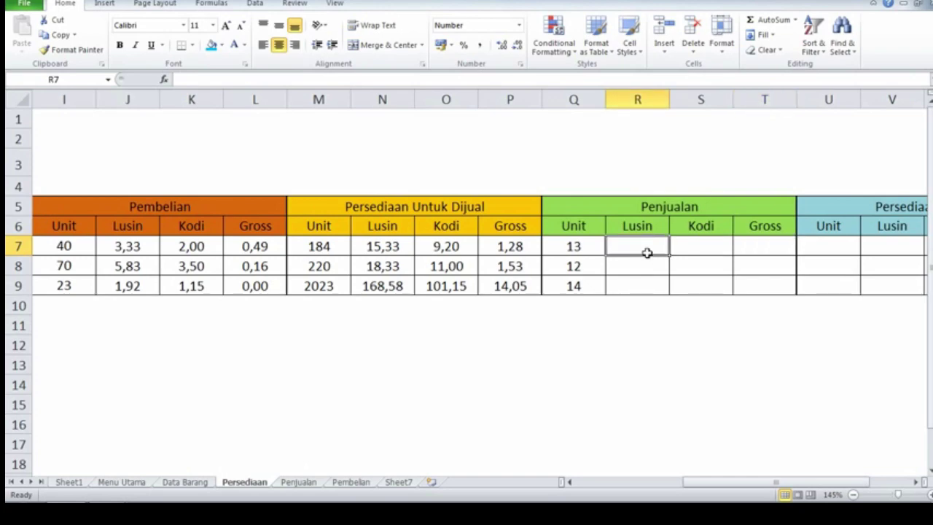
{"action": "type", "text": "="}
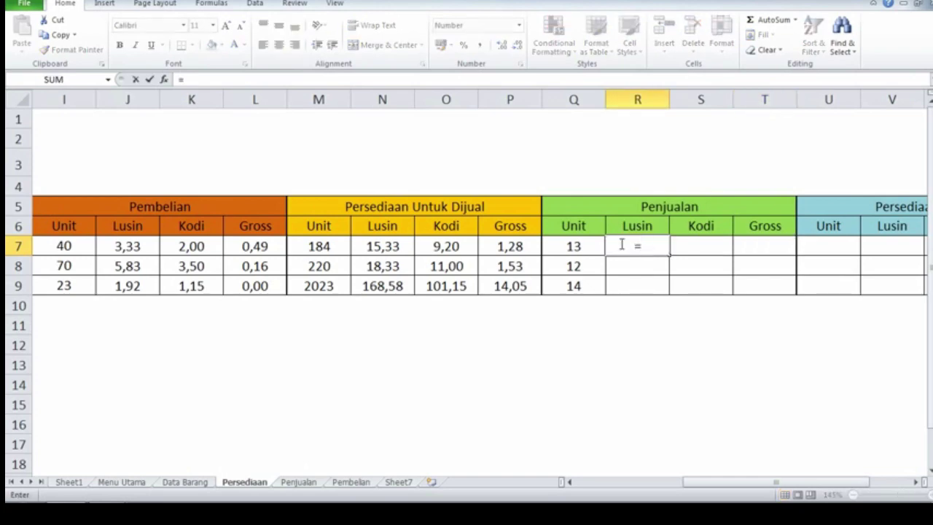
{"action": "left_click", "coordinate": [574, 246]}
{"action": "type", "text": "/12"}
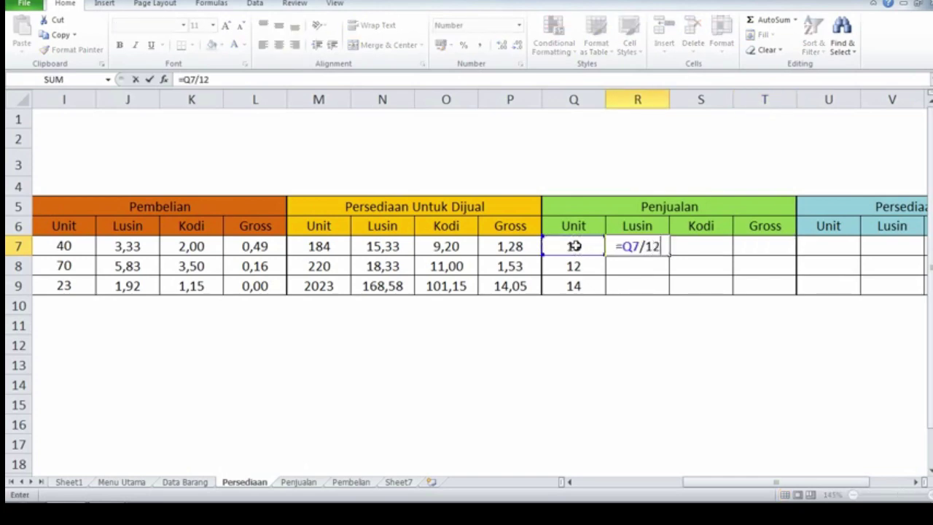
{"action": "key", "text": "Tab"}
- Enter the formula =Q7/20 in S7, the Penjualan Kodi cell for the first item
{"action": "type", "text": "="}
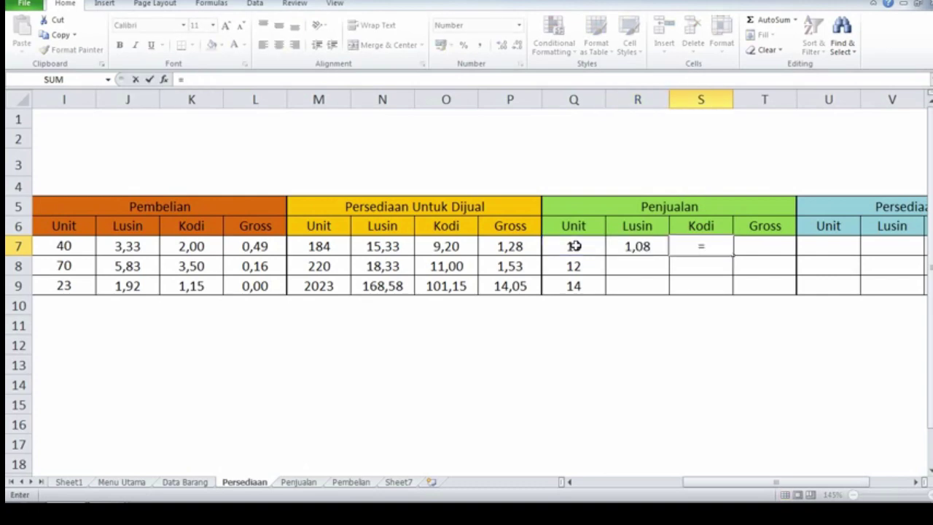
{"action": "left_click", "coordinate": [574, 245]}
{"action": "type", "text": "/20"}
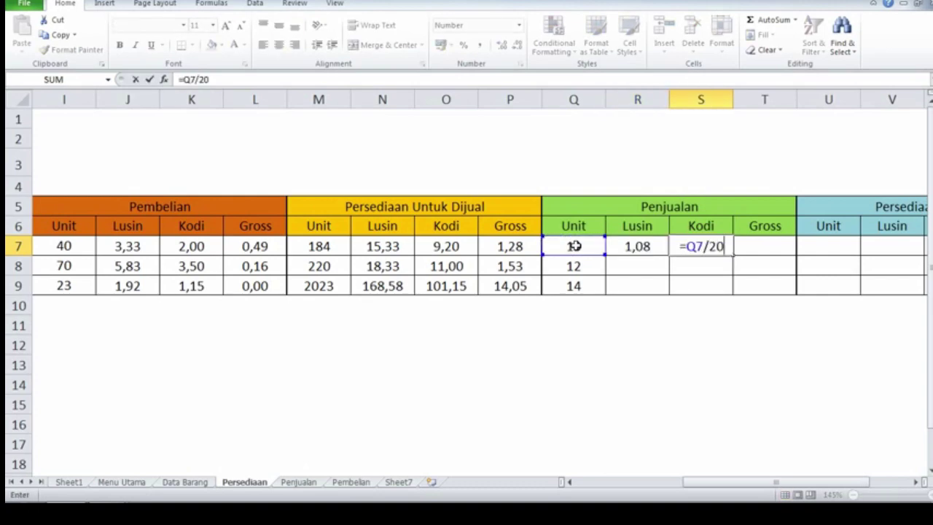
{"action": "key", "text": "Tab"}
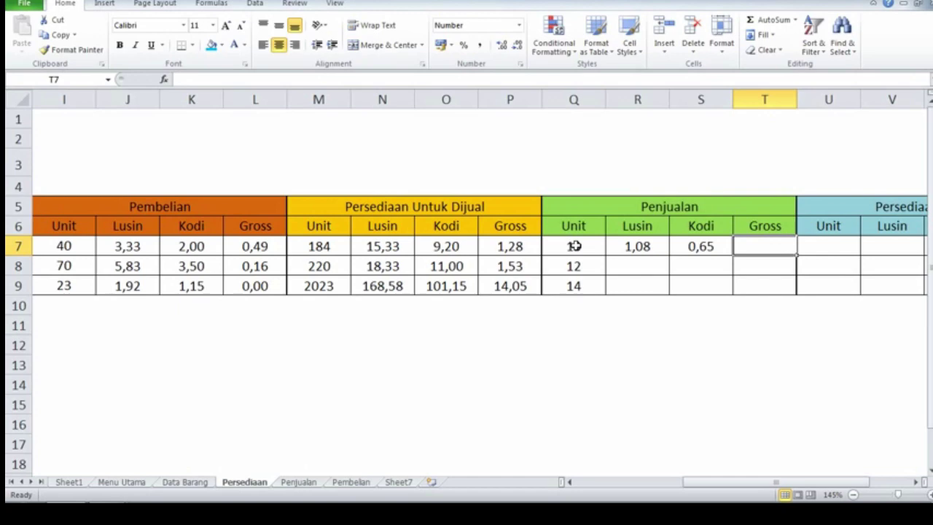
- Enter the formula =Q7/144 in T7 under Penjualan Gross and fill the formulas in R7:T7 down to row 9
{"action": "type", "text": "="}
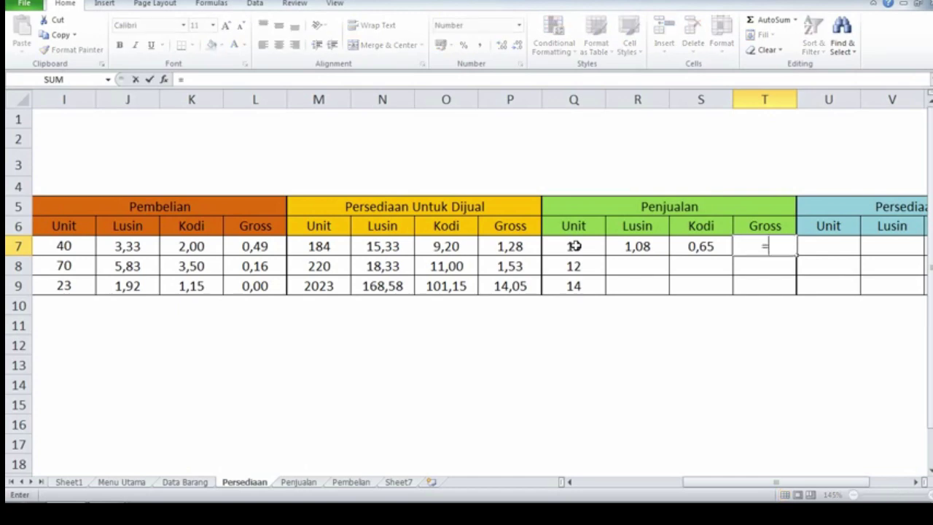
{"action": "left_click", "coordinate": [574, 245]}
{"action": "type", "text": "/144"}
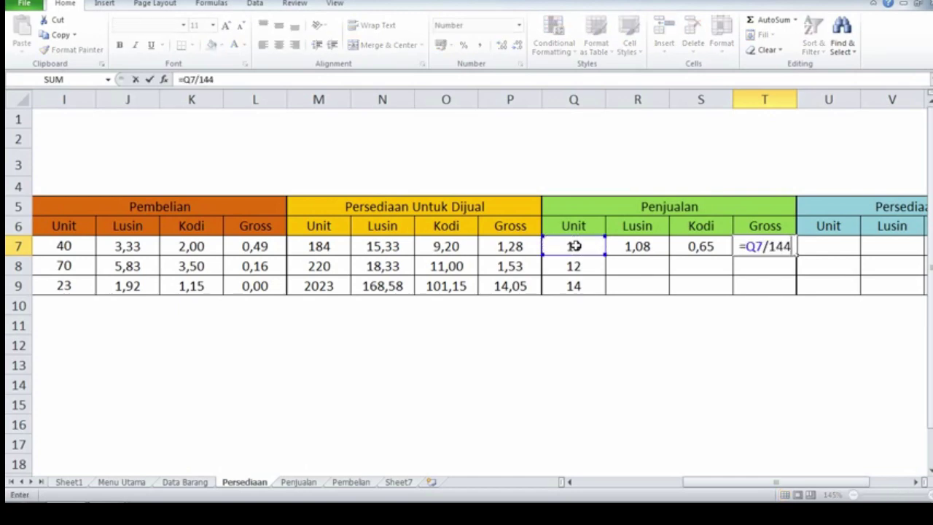
{"action": "key", "text": "Return"}
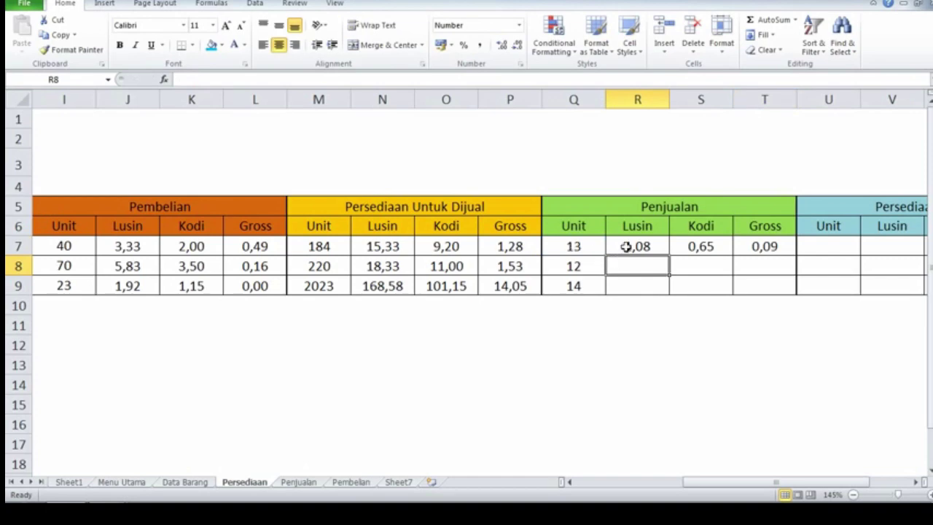
{"action": "left_click_drag", "start_coordinate": [624, 245], "coordinate": [794, 288]}
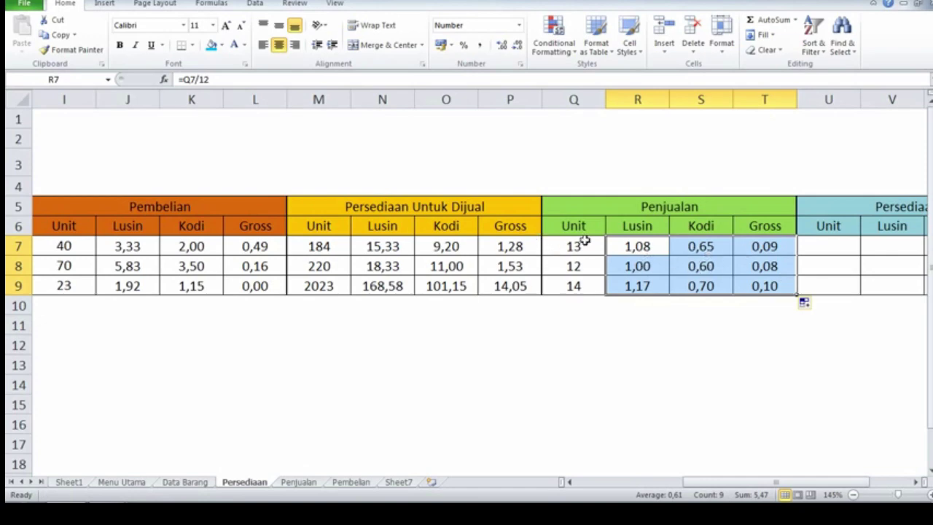
- Review the Persediaan table from the Penjualan Unit formula back to the No column and across the headers to Penjualan Gross
{"action": "left_click", "coordinate": [569, 250]}
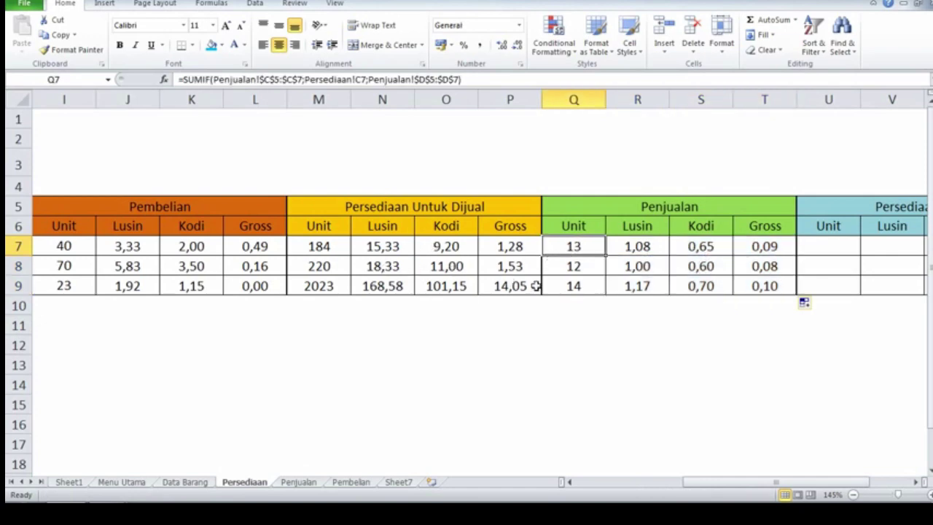
{"action": "key", "text": "Left"}
{"action": "key", "text": "Left"}
{"action": "key", "text": "Left"}
{"action": "key", "text": "Left"}
{"action": "key", "text": "Left"}
{"action": "key", "text": "Left"}
{"action": "key", "text": "Left"}
{"action": "key", "text": "Left"}
{"action": "key", "text": "Left"}
{"action": "key", "text": "Left"}
{"action": "key", "text": "Left"}
{"action": "key", "text": "Left"}
{"action": "key", "text": "Left"}
{"action": "key", "text": "Left"}
{"action": "key", "text": "Left"}
{"action": "key", "text": "Left"}
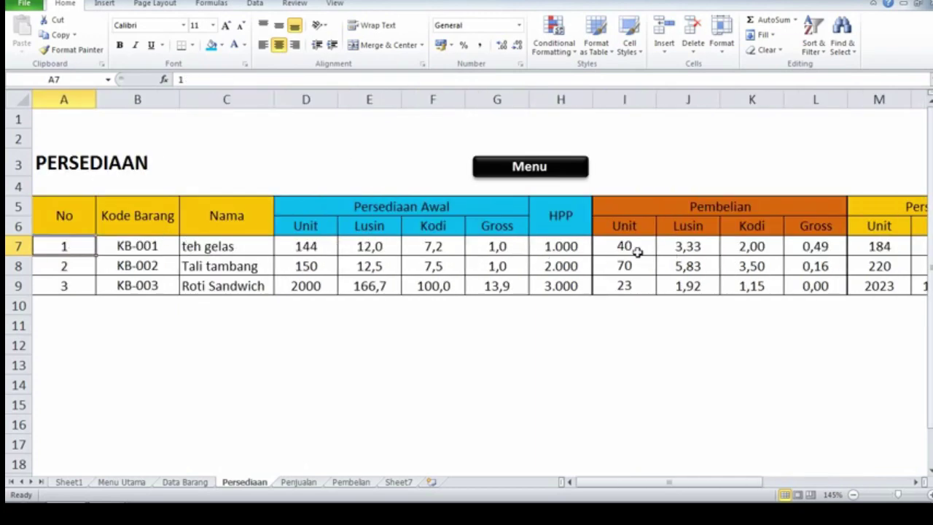
{"action": "left_click", "coordinate": [811, 219]}
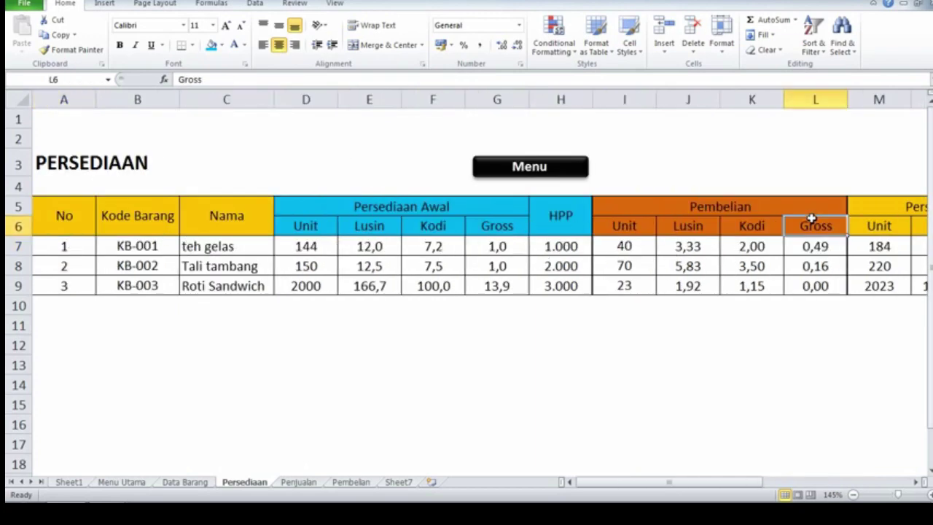
{"action": "key", "text": "Right"}
{"action": "key", "text": "Right"}
{"action": "key", "text": "Right"}
{"action": "key", "text": "Right"}
{"action": "key", "text": "Right"}
{"action": "key", "text": "Right"}
{"action": "key", "text": "Right"}
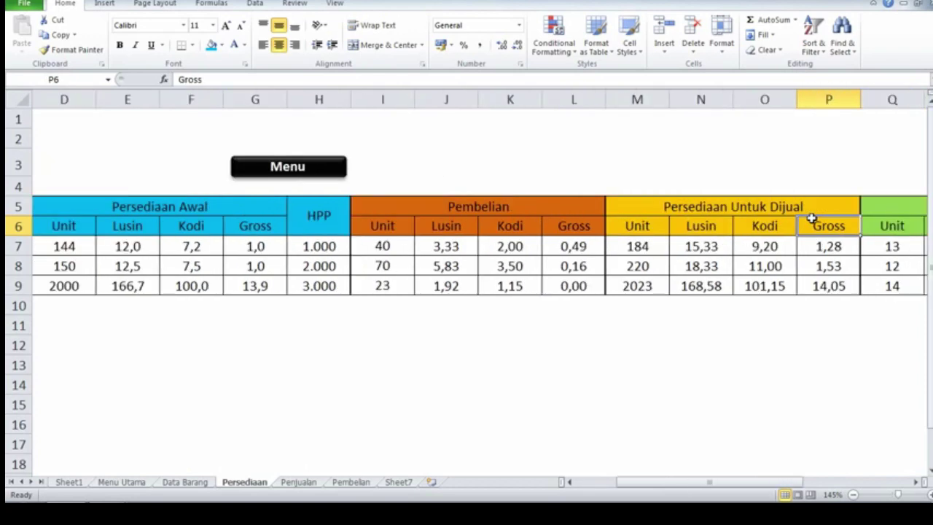
{"action": "key", "text": "Right"}
{"action": "key", "text": "Right"}
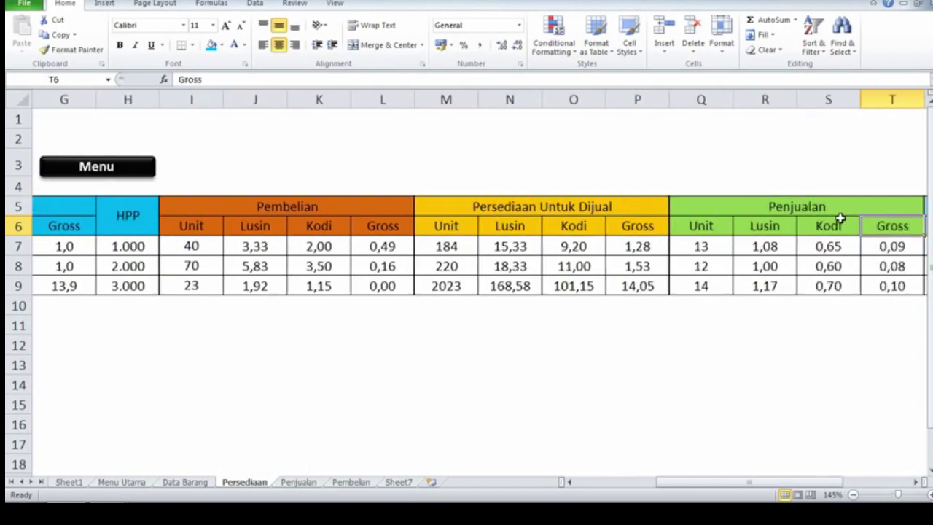
- Examine the Persediaan Akhir section and compare the Persediaan Untuk Dijual and Penjualan sections it is derived from
{"action": "left_click", "coordinate": [641, 246]}
{"action": "key", "text": "Right"}
{"action": "key", "text": "Right"}
{"action": "key", "text": "Right"}
{"action": "key", "text": "Right"}
{"action": "key", "text": "Right"}
{"action": "key", "text": "Right"}
{"action": "key", "text": "Right"}
{"action": "key", "text": "Right"}
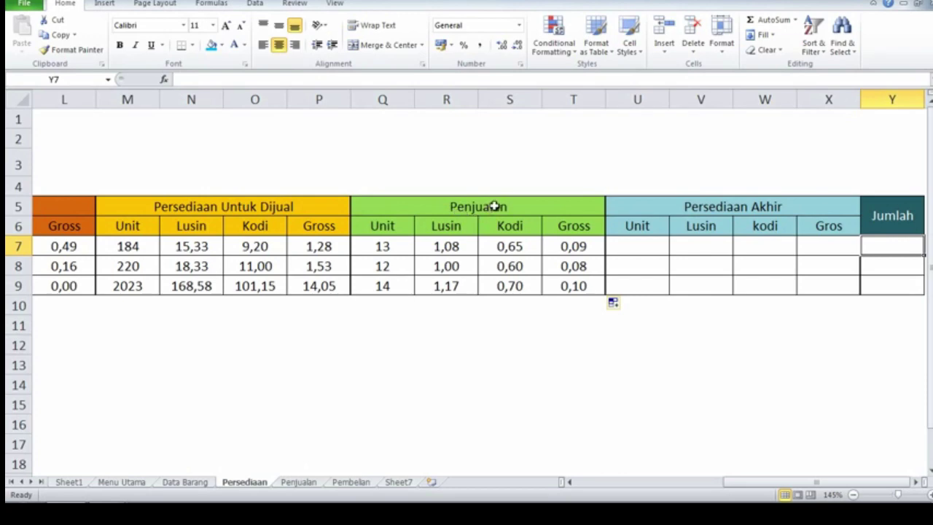
{"action": "left_click", "coordinate": [494, 206]}
{"action": "left_click", "coordinate": [671, 208]}
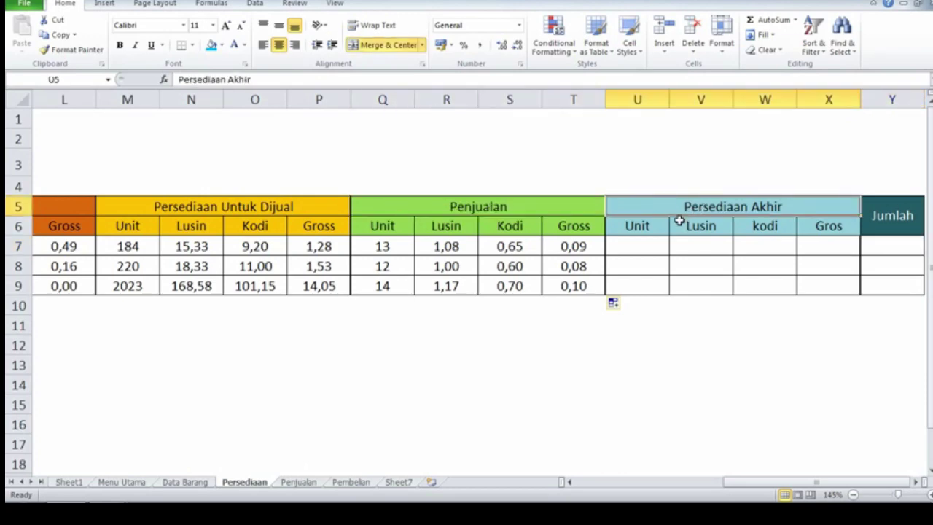
{"action": "left_click", "coordinate": [629, 245]}
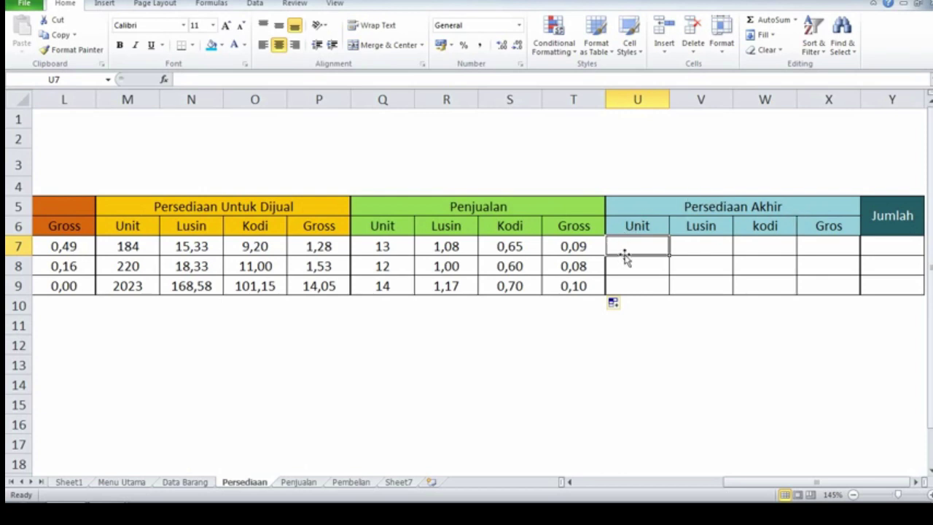
{"action": "left_click", "coordinate": [169, 205]}
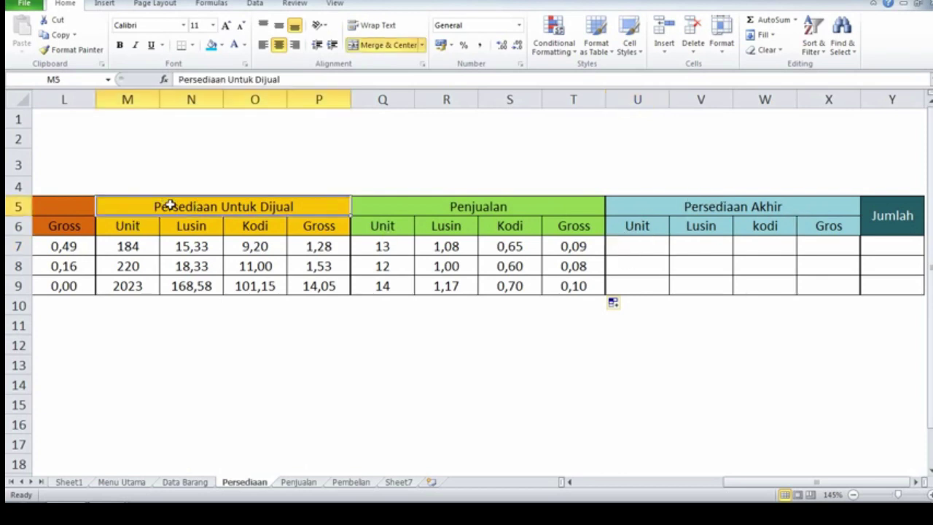
{"action": "left_click", "coordinate": [460, 205]}
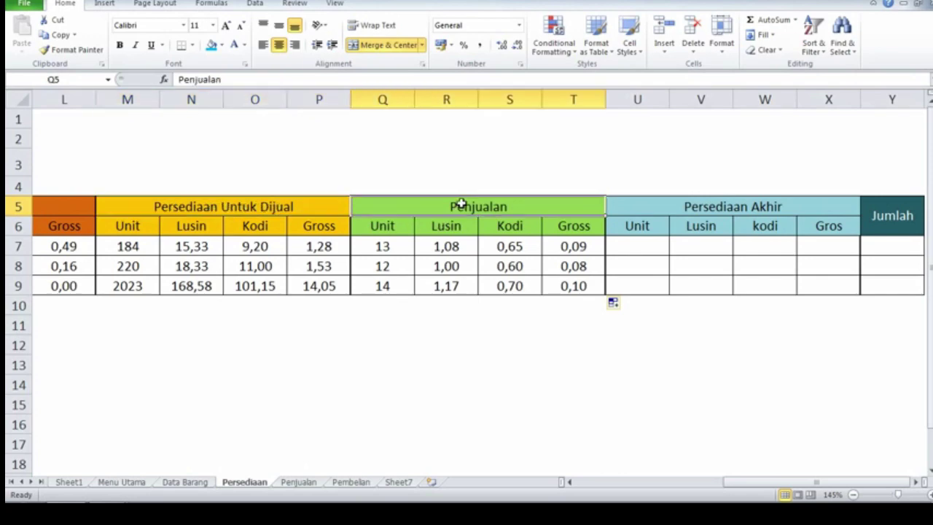
{"action": "left_click", "coordinate": [266, 206]}
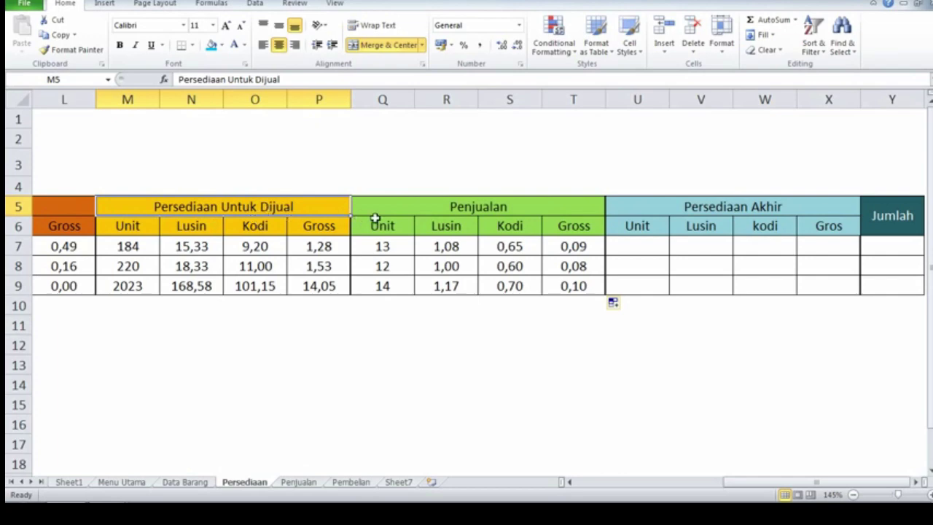
{"action": "left_click", "coordinate": [410, 208]}
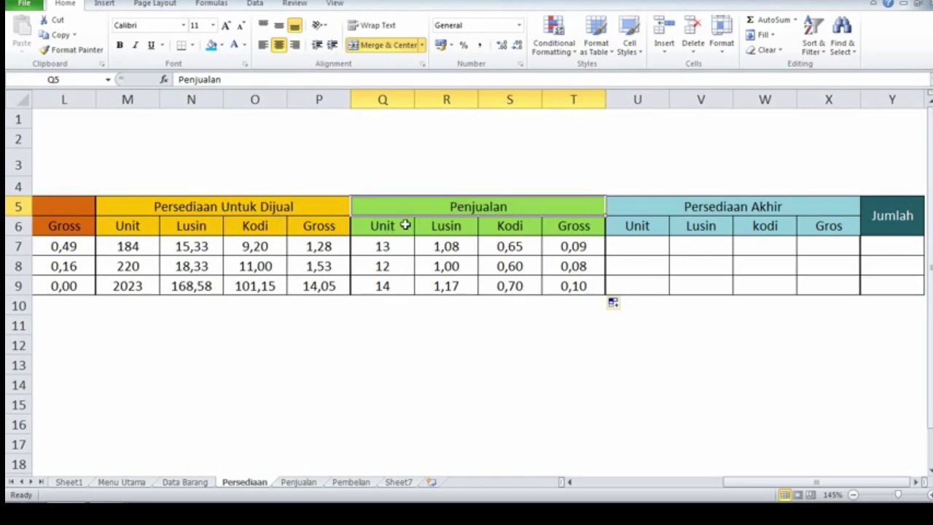
- Check each item's sold units on the Penjualan sheet, then review the Persediaan Untuk Dijual and Penjualan headers on the Persediaan sheet
{"action": "left_click", "coordinate": [299, 482]}
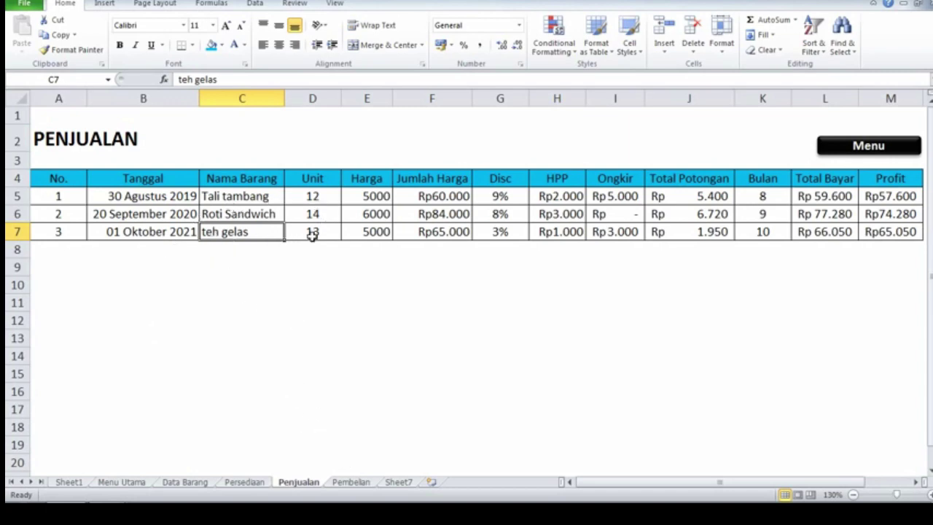
{"action": "left_click", "coordinate": [238, 213]}
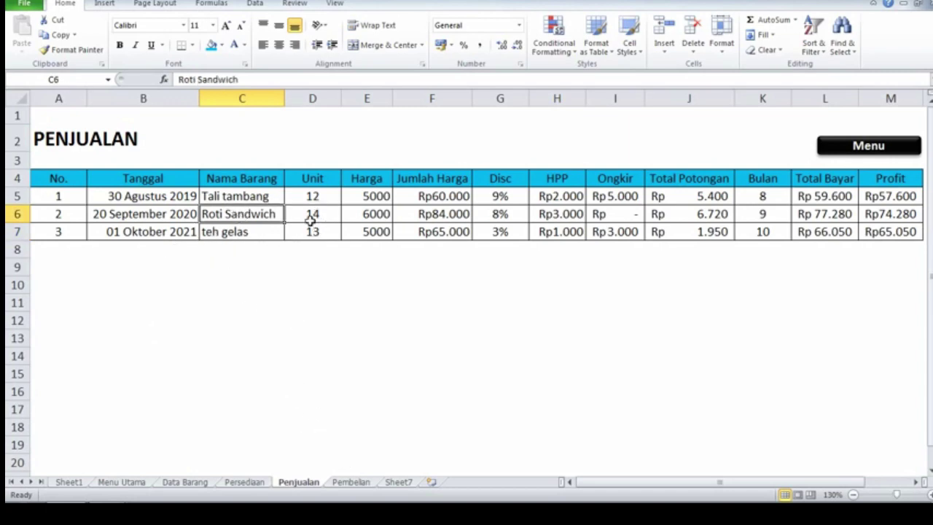
{"action": "left_click", "coordinate": [264, 201]}
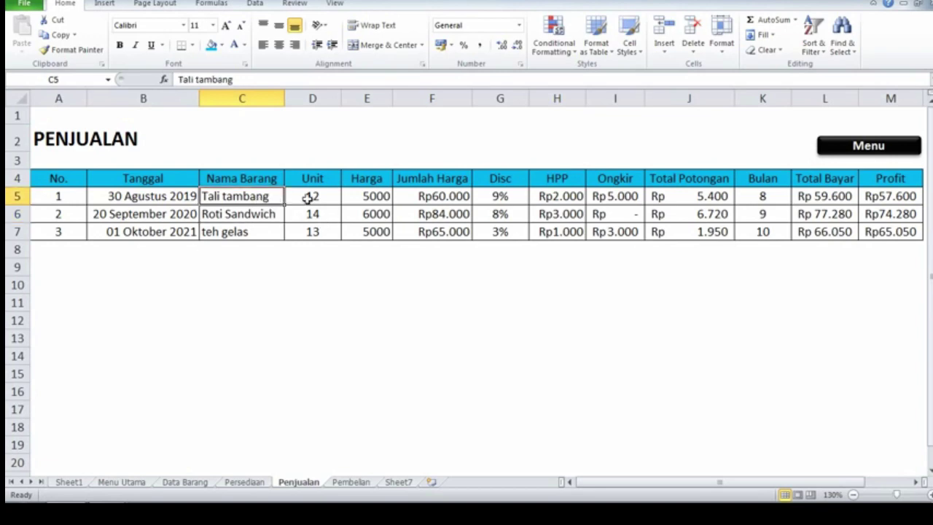
{"action": "left_click", "coordinate": [347, 485]}
{"action": "left_click", "coordinate": [257, 484]}
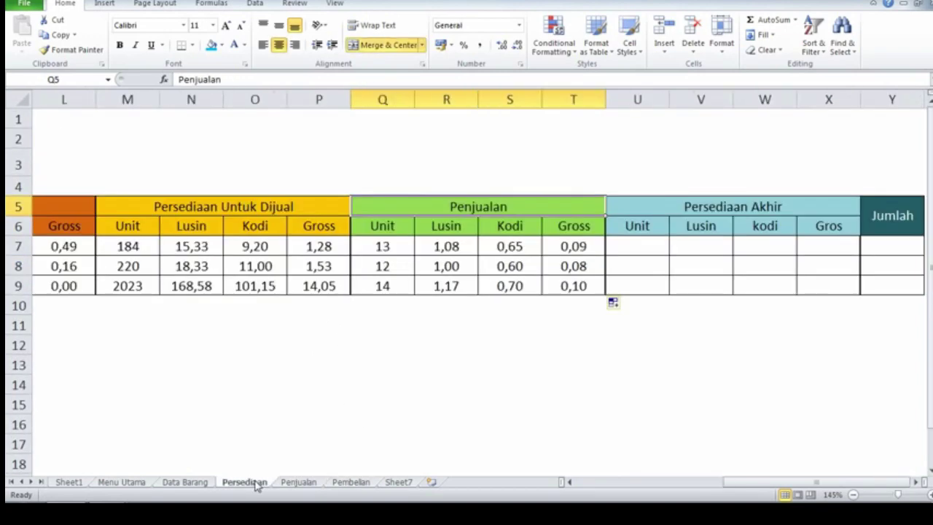
{"action": "left_click", "coordinate": [617, 249]}
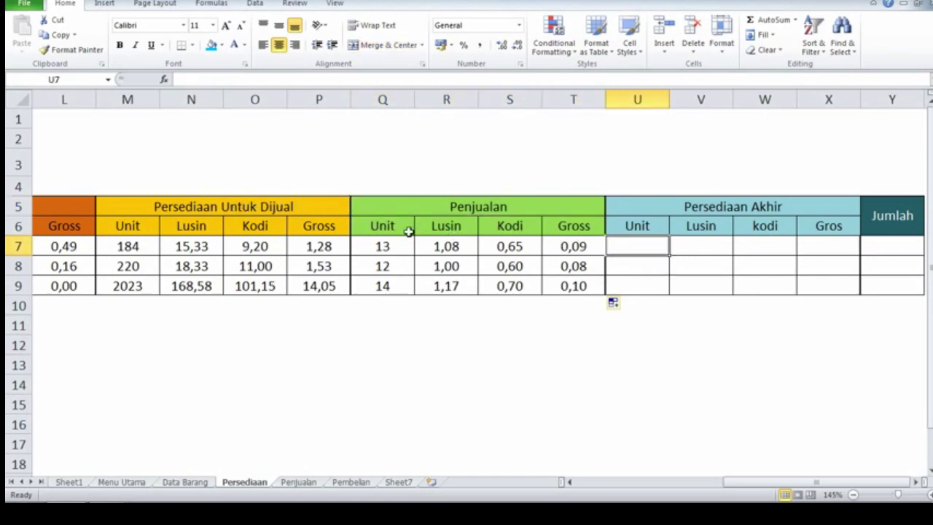
{"action": "left_click", "coordinate": [267, 207]}
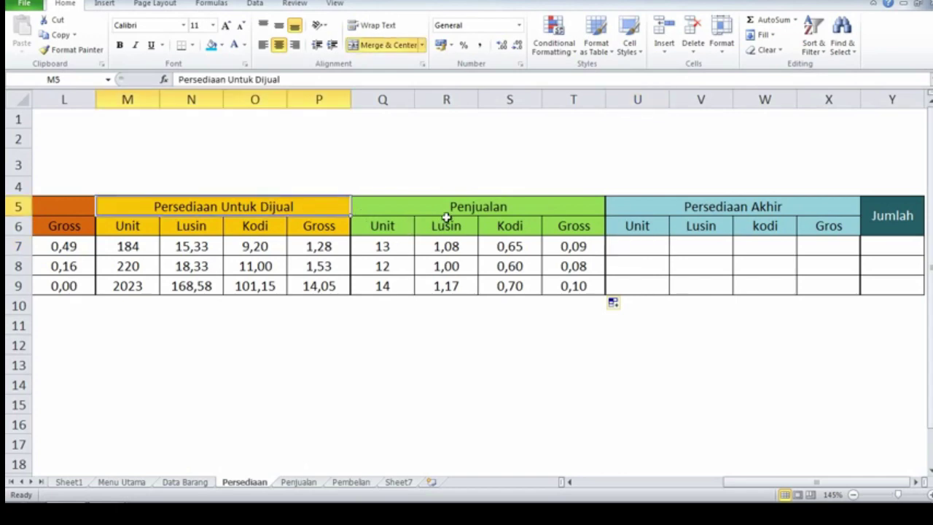
{"action": "left_click", "coordinate": [400, 226]}
{"action": "left_click", "coordinate": [485, 204]}
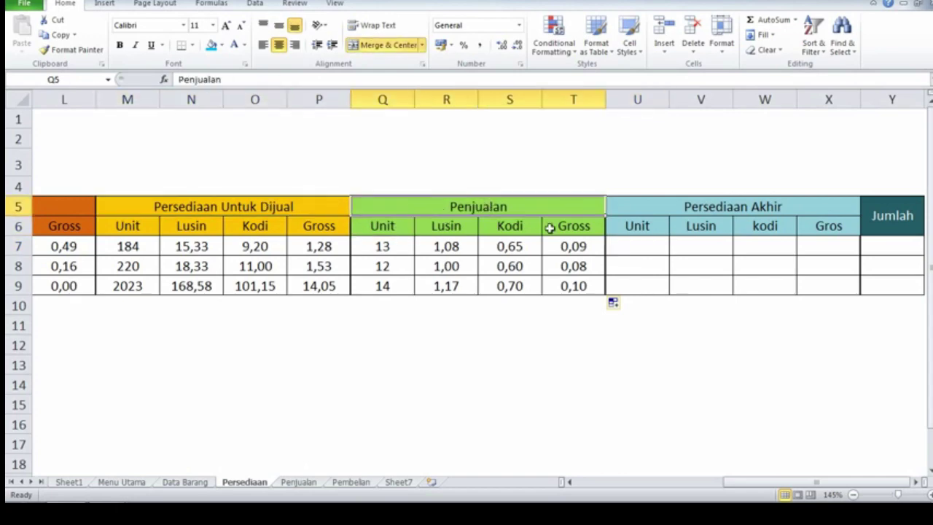
- Enter the formula =M7-Q7 in U7, the Persediaan Akhir Unit cell for the first item
{"action": "left_click", "coordinate": [619, 243]}
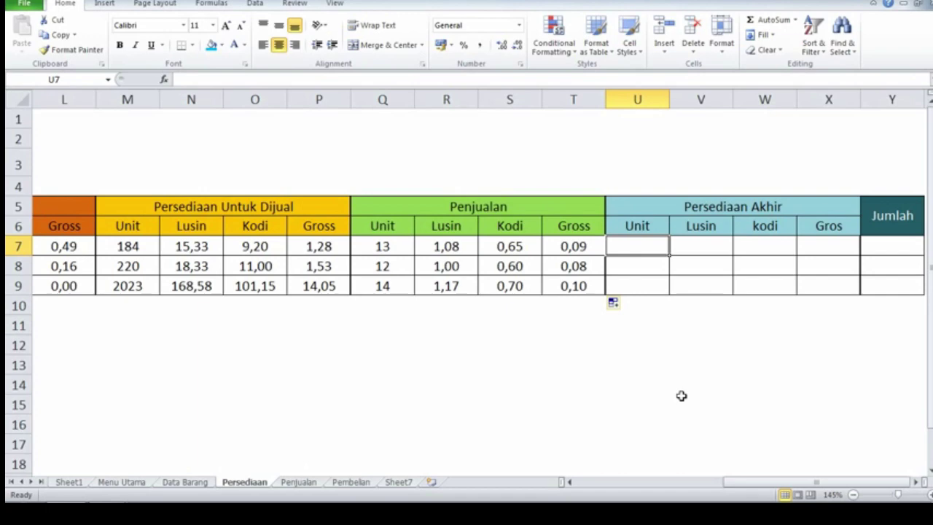
{"action": "type", "text": "="}
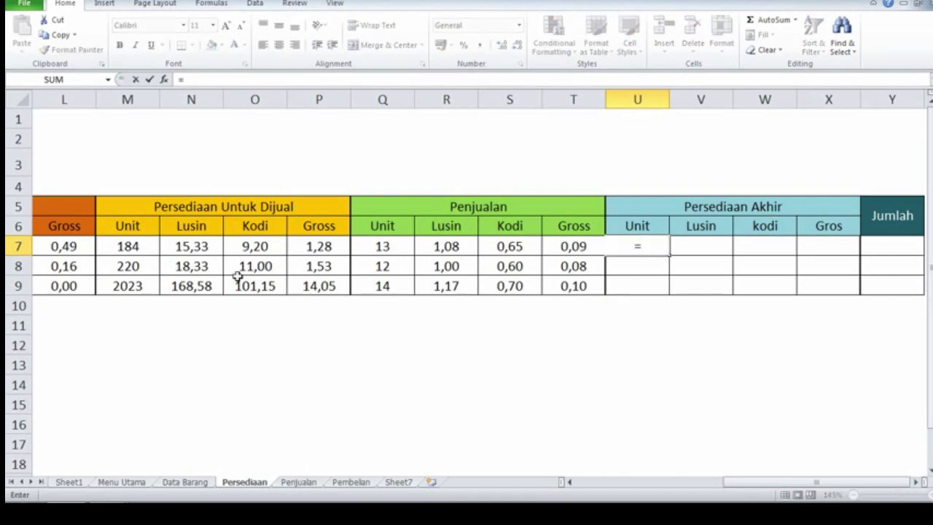
{"action": "left_click", "coordinate": [150, 250]}
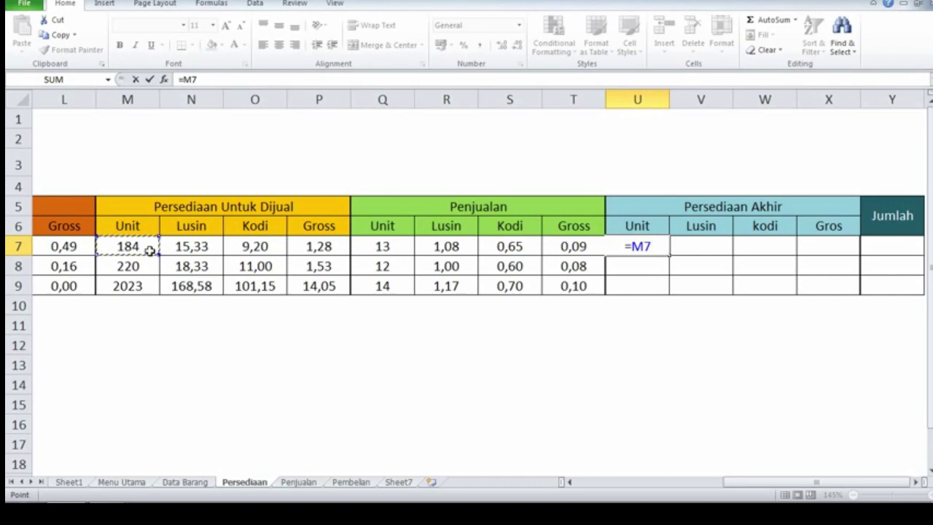
{"action": "type", "text": "-"}
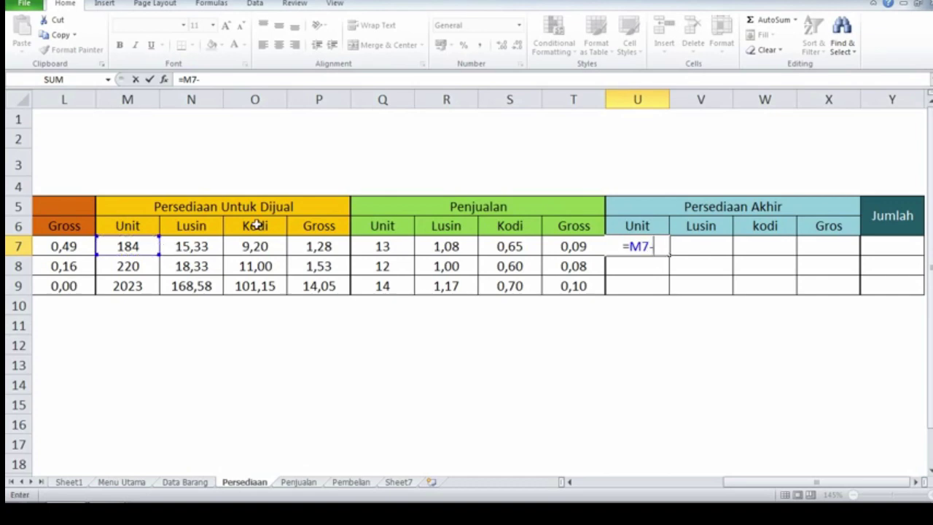
{"action": "left_click", "coordinate": [382, 251]}
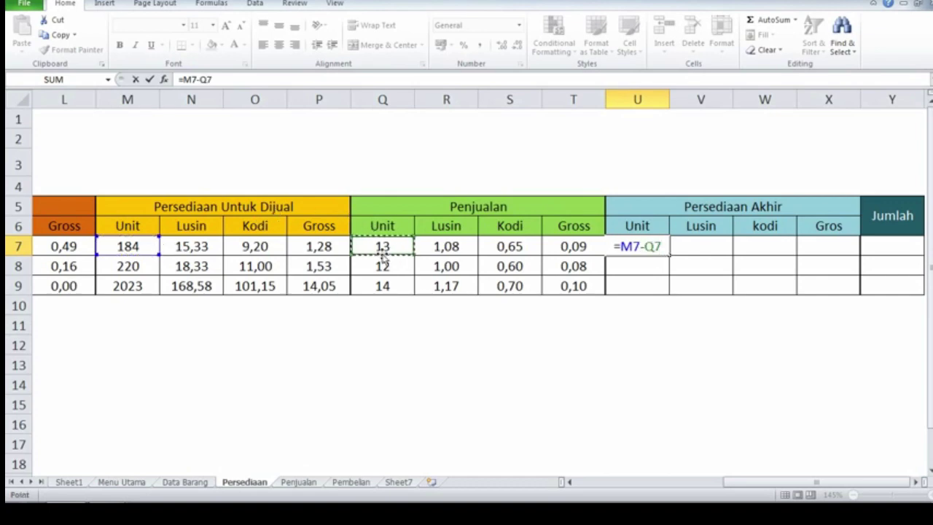
{"action": "key", "text": "Return"}
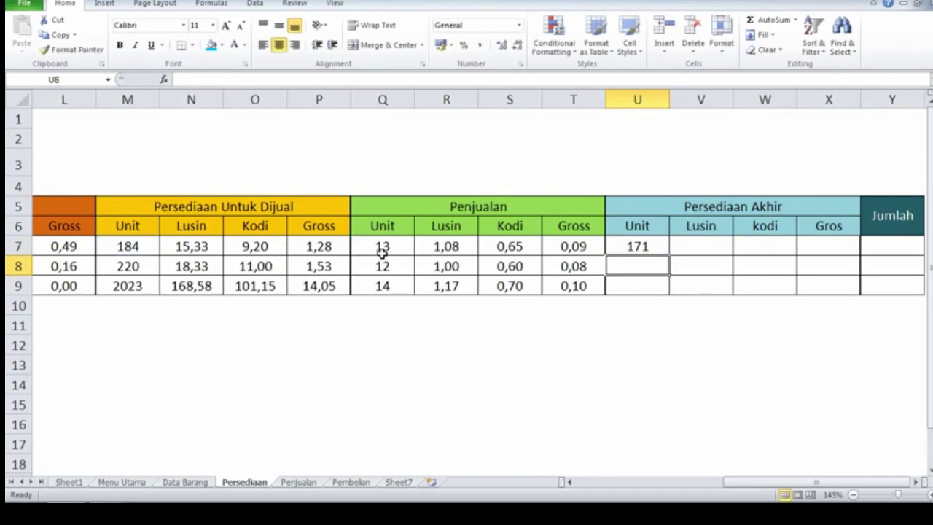
- Fill the Persediaan Akhir Unit formula from U7 down to U9 and check the copied formula in U8
{"action": "left_click", "coordinate": [652, 250]}
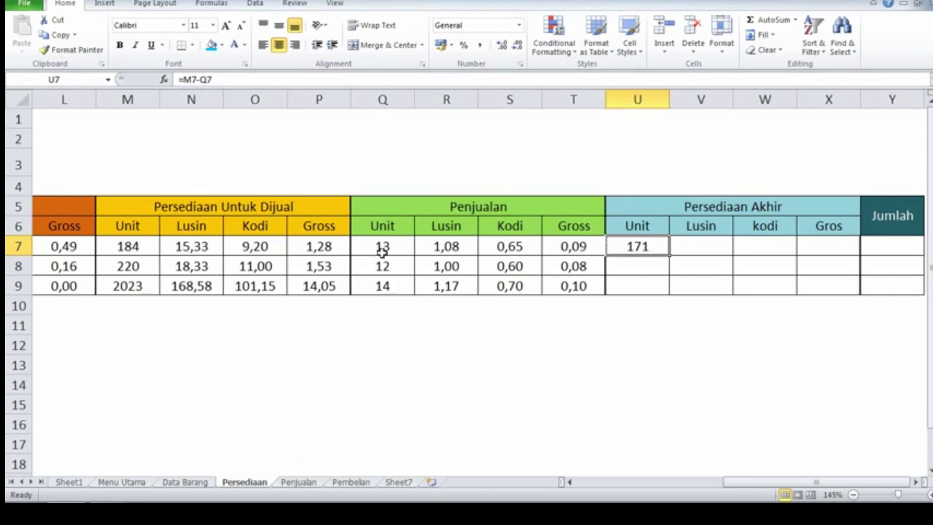
{"action": "left_click_drag", "start_coordinate": [669, 255], "coordinate": [671, 289]}
{"action": "left_click", "coordinate": [659, 272]}
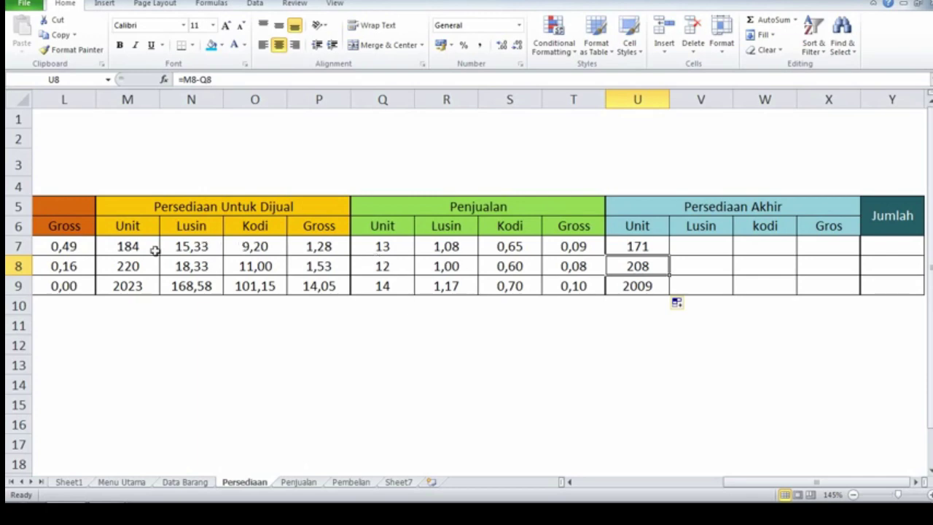
{"action": "left_click", "coordinate": [650, 246]}
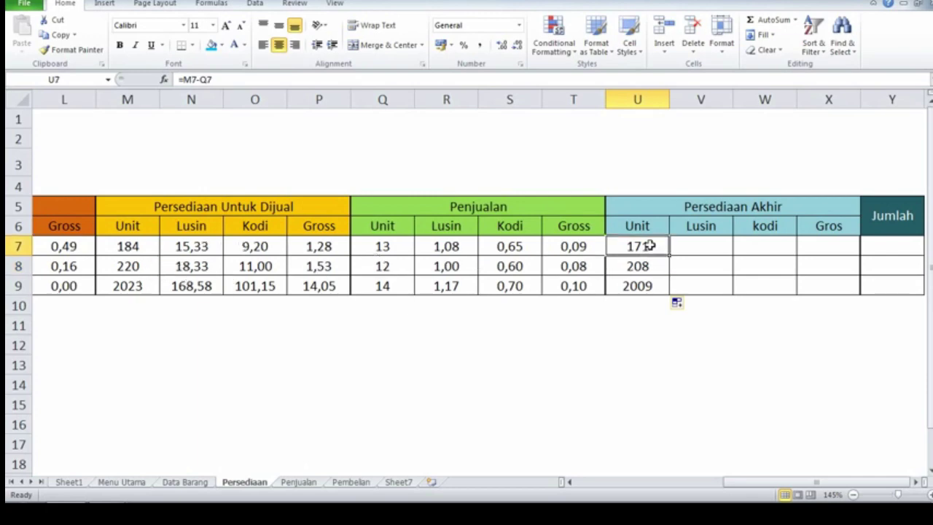
- Enter the formula =U7/12 in V7, the Persediaan Akhir Lusin cell for the first item
{"action": "left_click", "coordinate": [694, 246]}
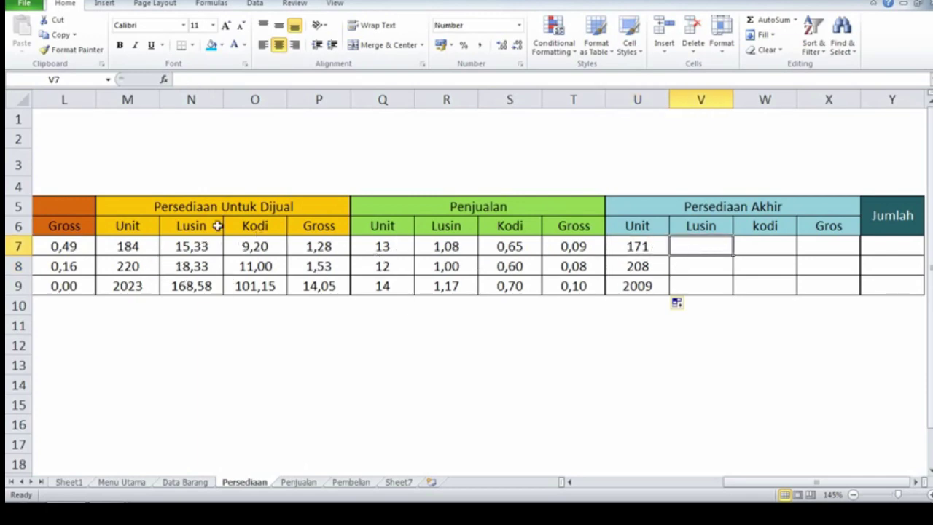
{"action": "type", "text": "="}
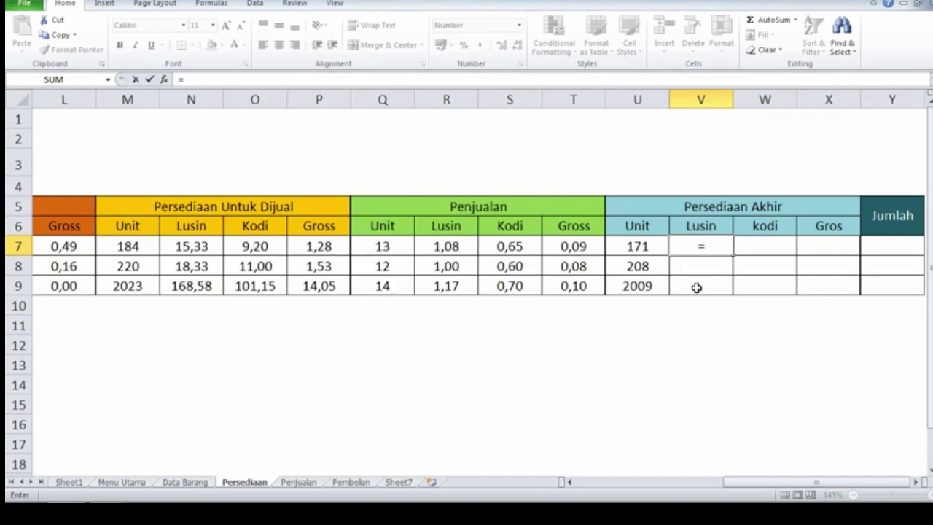
{"action": "left_click", "coordinate": [644, 247]}
{"action": "type", "text": "/"}
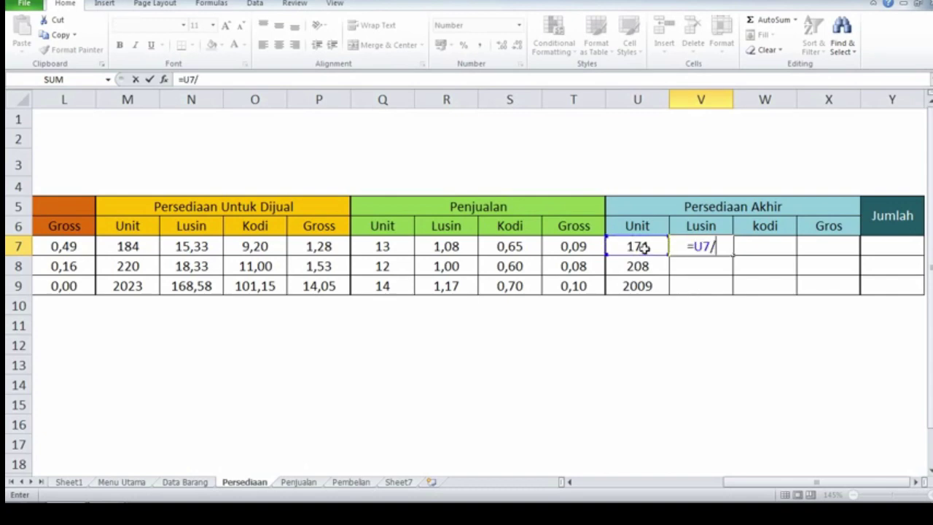
{"action": "type", "text": "12"}
{"action": "key", "text": "Tab"}
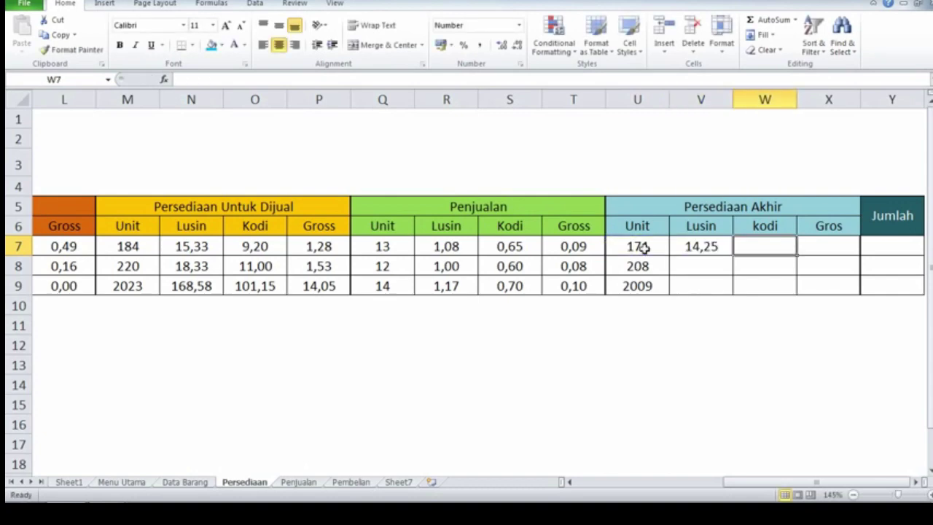
- Enter the formula =U7/20 in W7, the Persediaan Akhir Kodi cell for the first item
{"action": "type", "text": "="}
{"action": "left_click", "coordinate": [644, 248]}
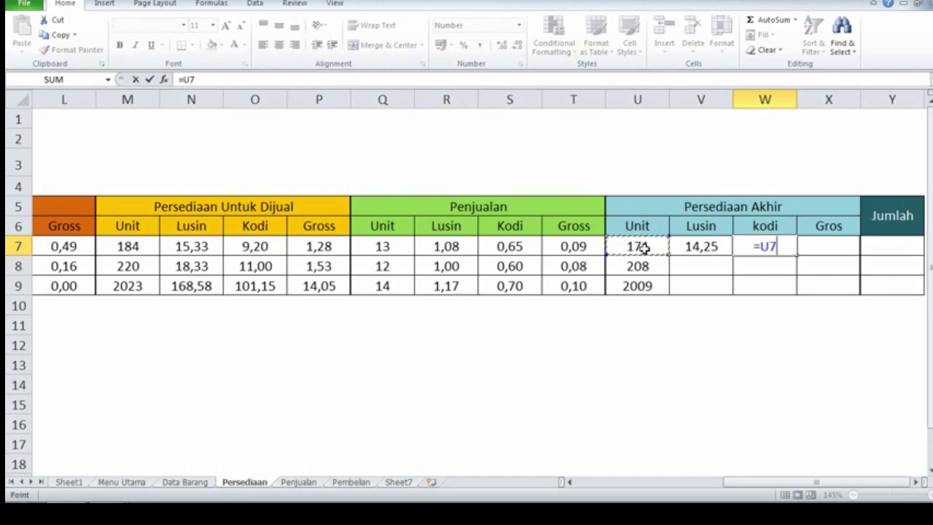
{"action": "type", "text": "/1"}
{"action": "key", "text": "BackSpace"}
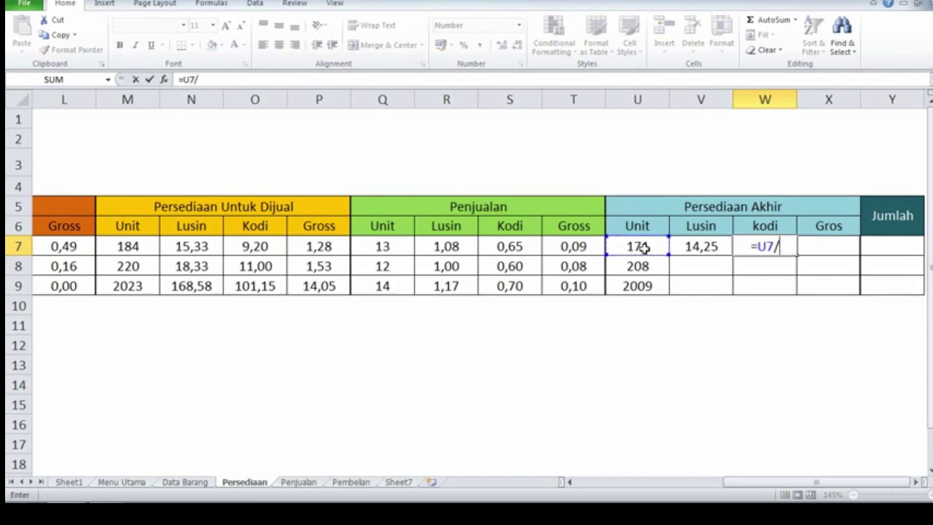
{"action": "type", "text": "20"}
{"action": "key", "text": "Tab"}
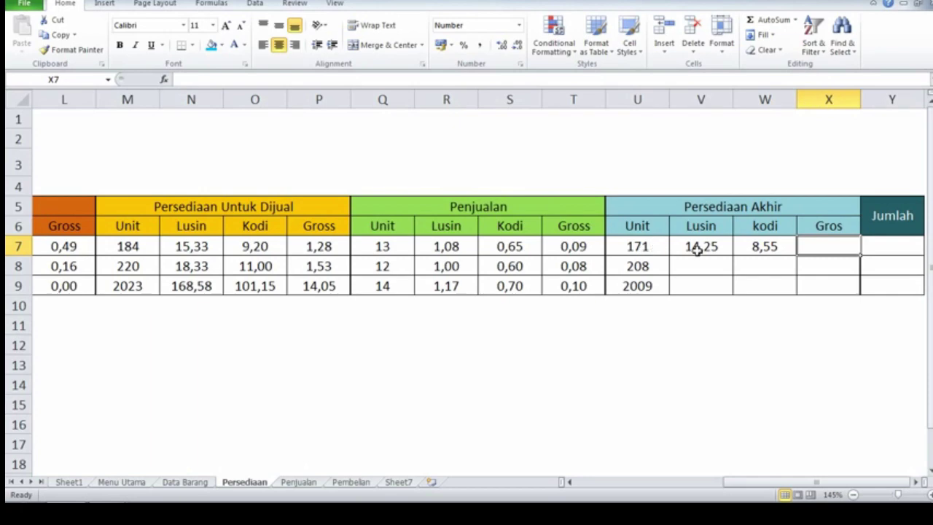
- Enter the formula =U7/144 in X7, the Persediaan Akhir Gross cell for the first item
{"action": "type", "text": "="}
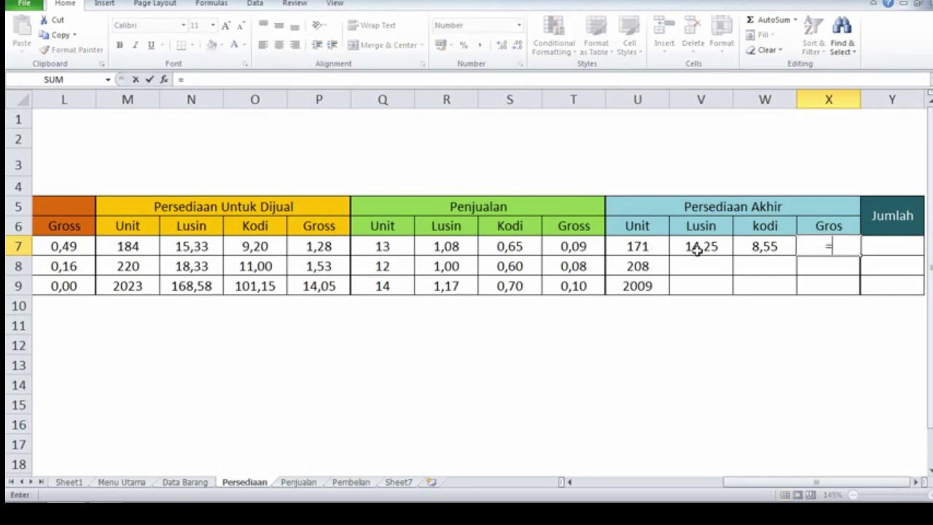
{"action": "left_click", "coordinate": [651, 246]}
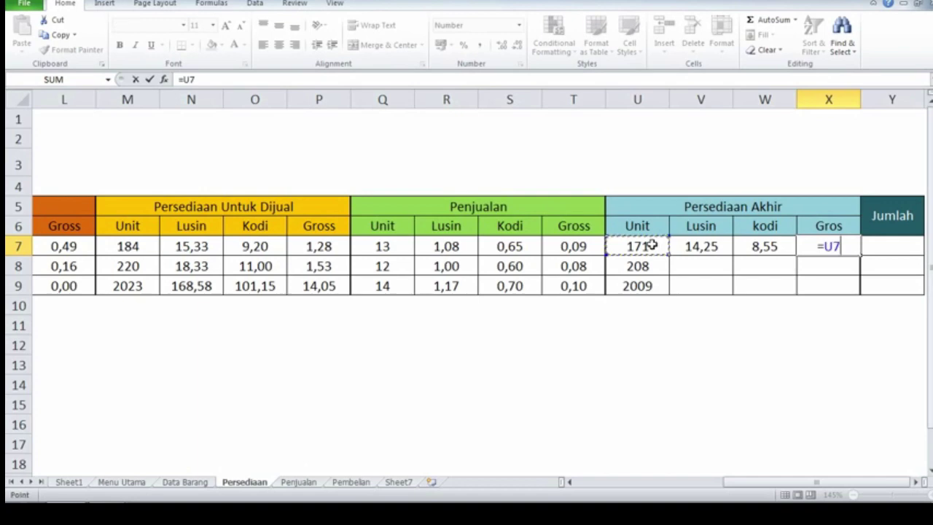
{"action": "type", "text": "/144"}
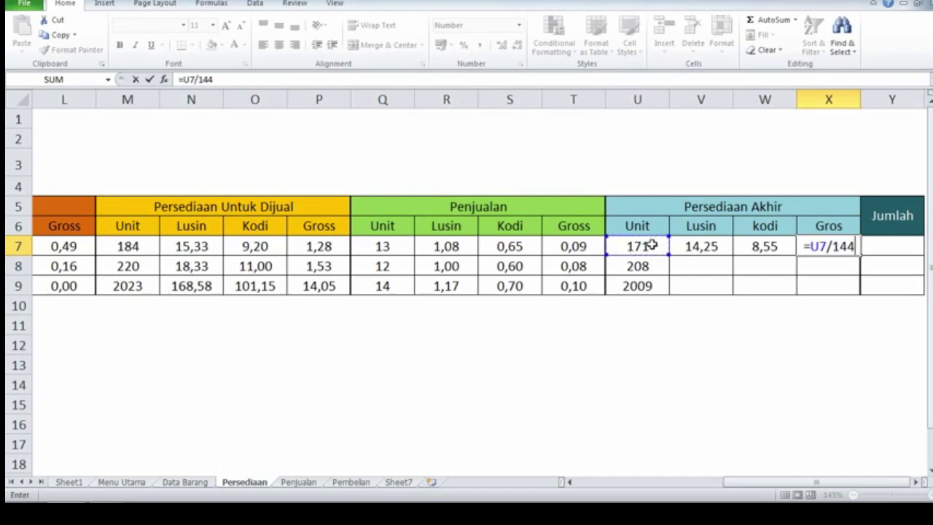
{"action": "key", "text": "Return"}
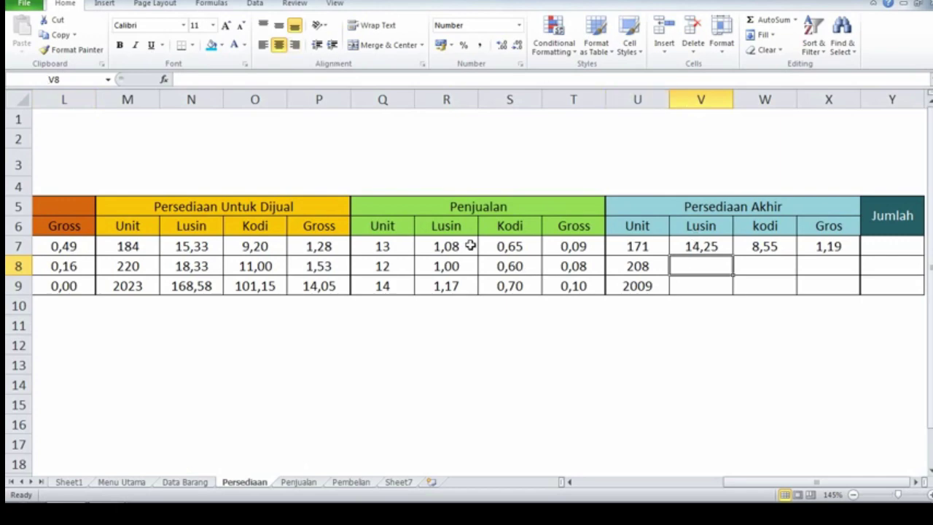
- Correct the spelling of the last Persediaan Akhir subheading in X6 to Gross
{"action": "double_click", "coordinate": [842, 226]}
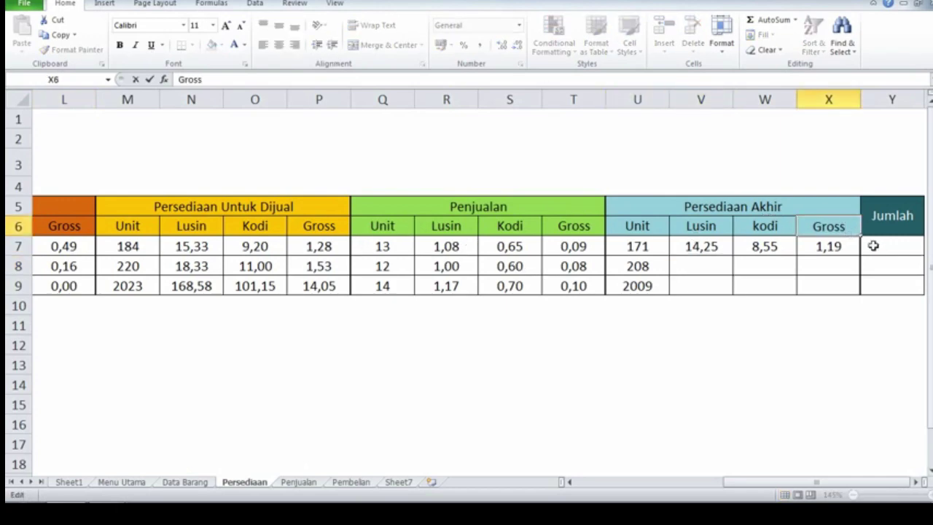
{"action": "left_click", "coordinate": [866, 232]}
{"action": "left_click", "coordinate": [831, 243]}
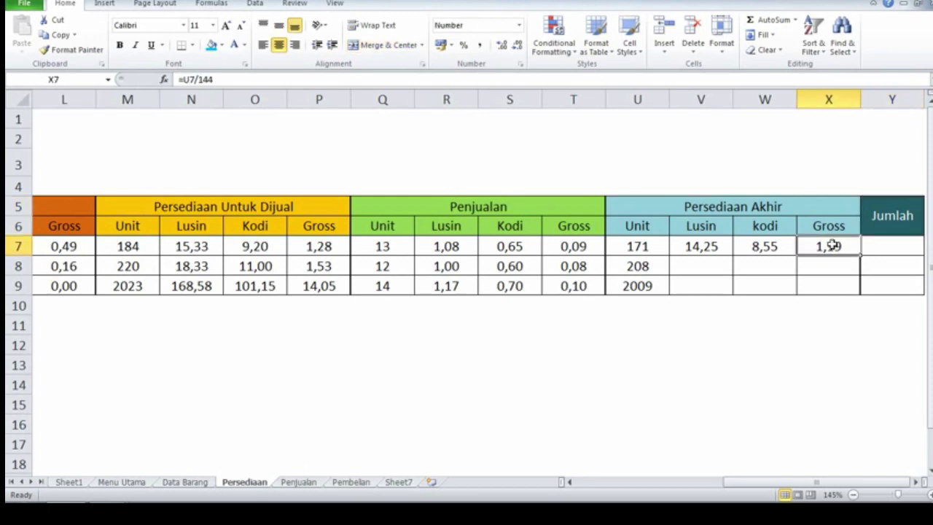
- Fill the Persediaan Akhir Lusin, Kodi and Gross formulas from V7:X7 down to row 9
{"action": "left_click", "coordinate": [719, 251]}
{"action": "left_click_drag", "start_coordinate": [725, 247], "coordinate": [864, 293]}
{"action": "left_click", "coordinate": [715, 284]}
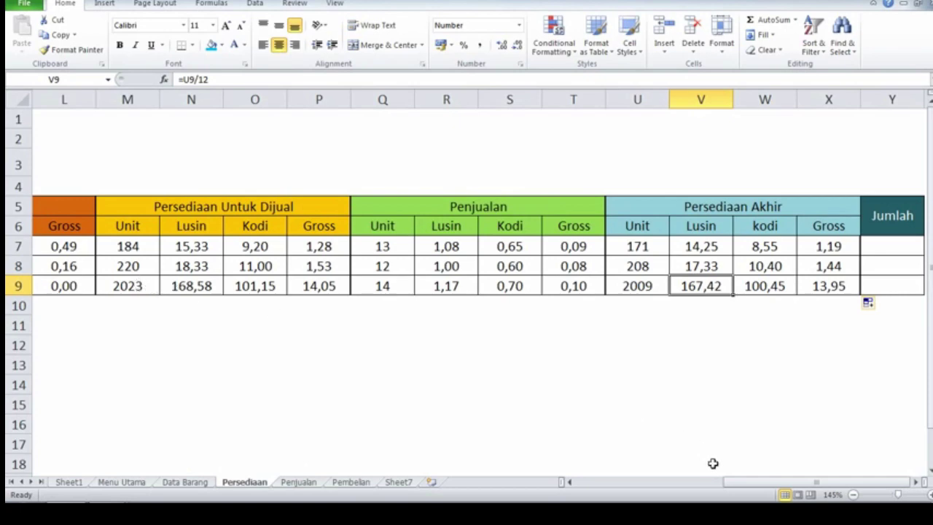
- Review the row 9 figures across the Persediaan sheet, from Pembelian through Persediaan Untuk Dijual to Persediaan Akhir
{"action": "left_click_drag", "start_coordinate": [732, 484], "coordinate": [667, 485]}
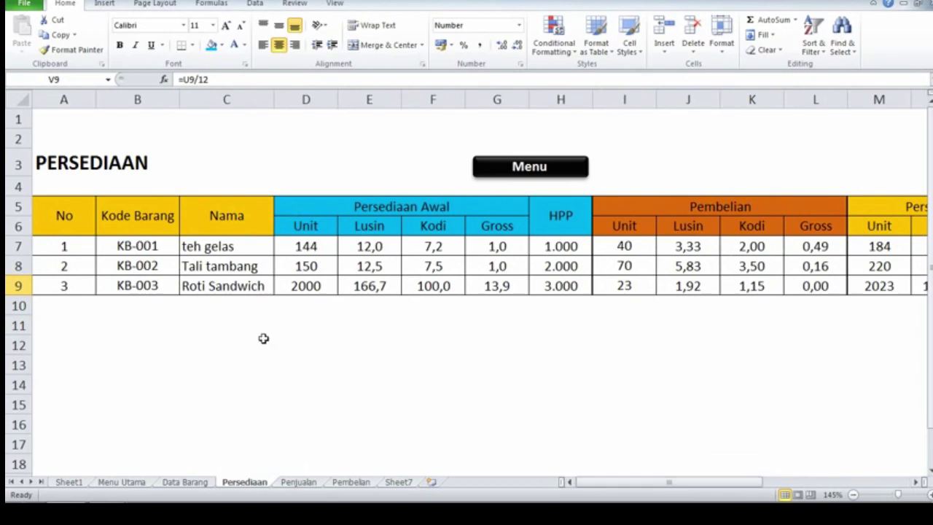
{"action": "left_click", "coordinate": [751, 286]}
{"action": "key", "text": "Right"}
{"action": "key", "text": "Right"}
{"action": "key", "text": "Right"}
{"action": "key", "text": "Right"}
{"action": "key", "text": "Right"}
{"action": "key", "text": "Right"}
{"action": "key", "text": "Right"}
{"action": "key", "text": "Right"}
{"action": "key", "text": "Right"}
{"action": "key", "text": "Right"}
{"action": "key", "text": "Right"}
{"action": "key", "text": "Right"}
{"action": "key", "text": "Right"}
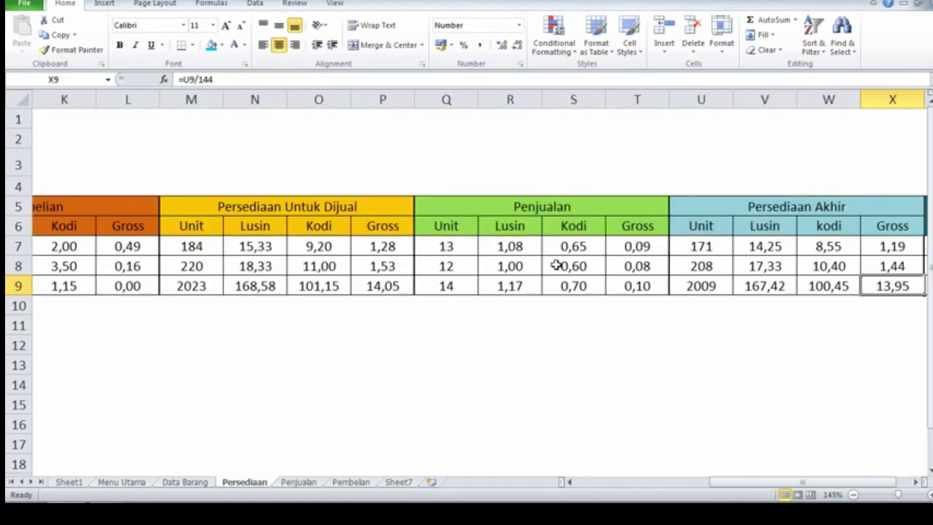
{"action": "left_click", "coordinate": [201, 288]}
{"action": "key", "text": "Right"}
{"action": "key", "text": "Right"}
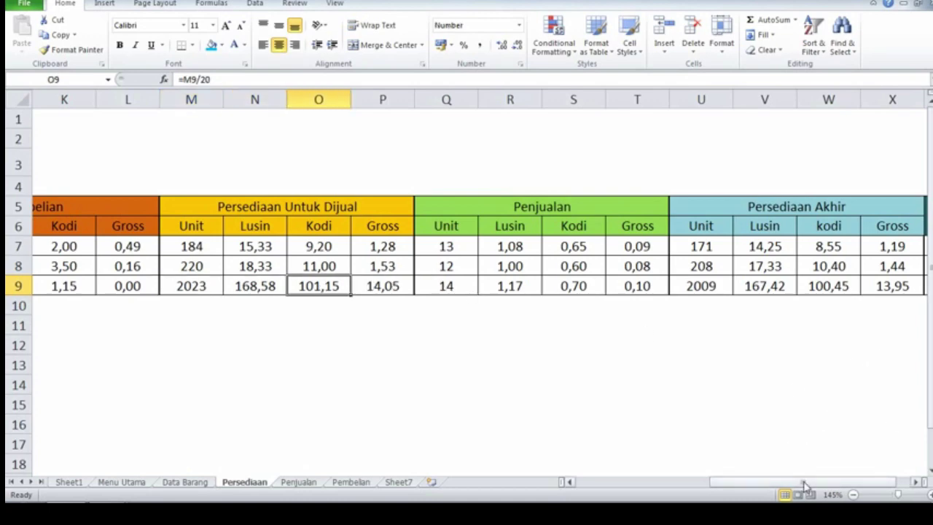
- Compare the Persediaan Untuk Dijual Unit values in M7:M9 with the Persediaan Akhir Unit formulas in U7:U9
{"action": "left_click_drag", "start_coordinate": [806, 482], "coordinate": [816, 482]}
{"action": "left_click", "coordinate": [134, 283]}
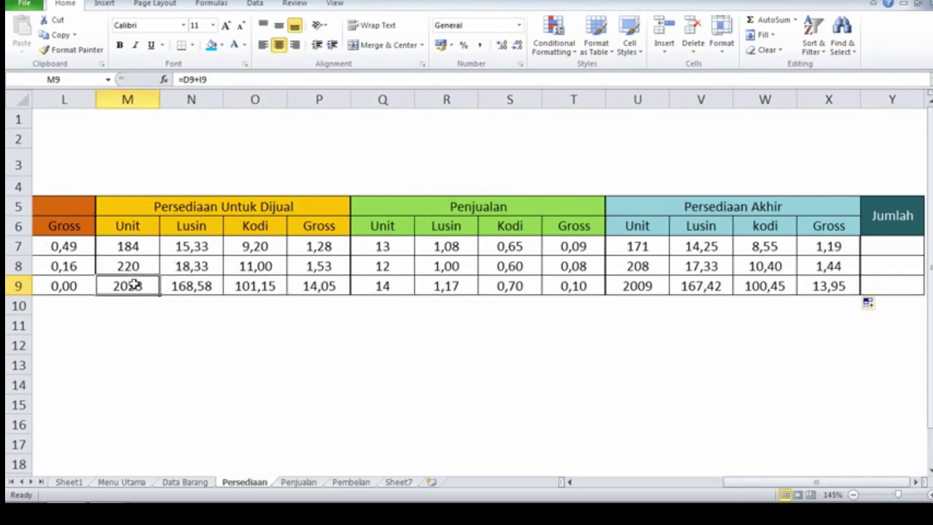
{"action": "left_click", "coordinate": [140, 249]}
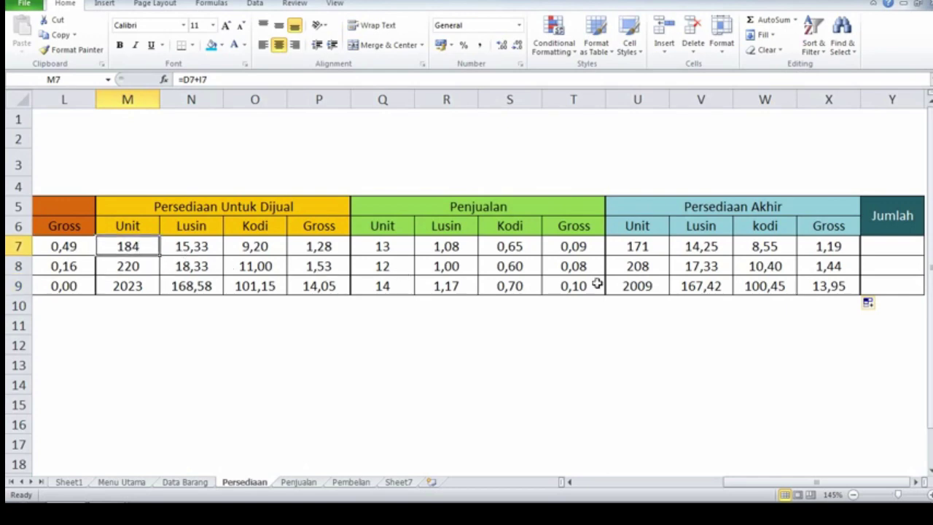
{"action": "left_click", "coordinate": [656, 248]}
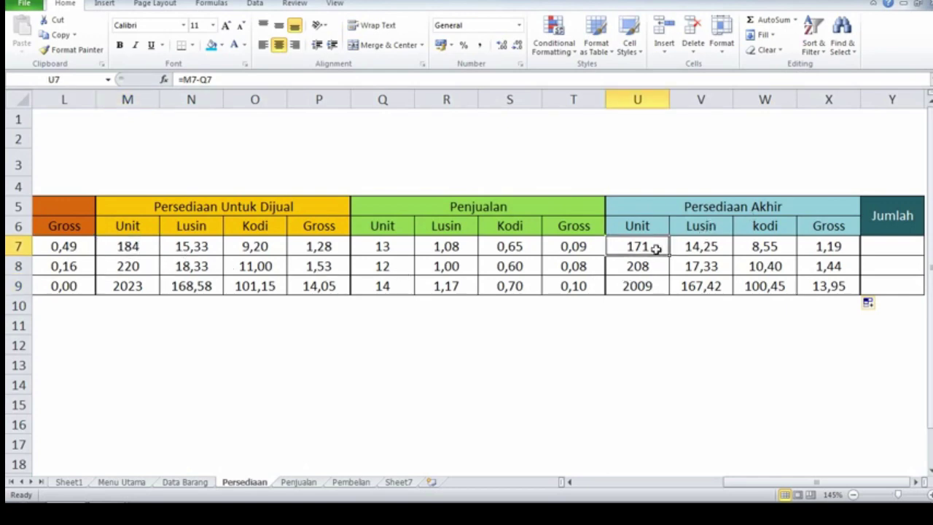
{"action": "left_click", "coordinate": [140, 267]}
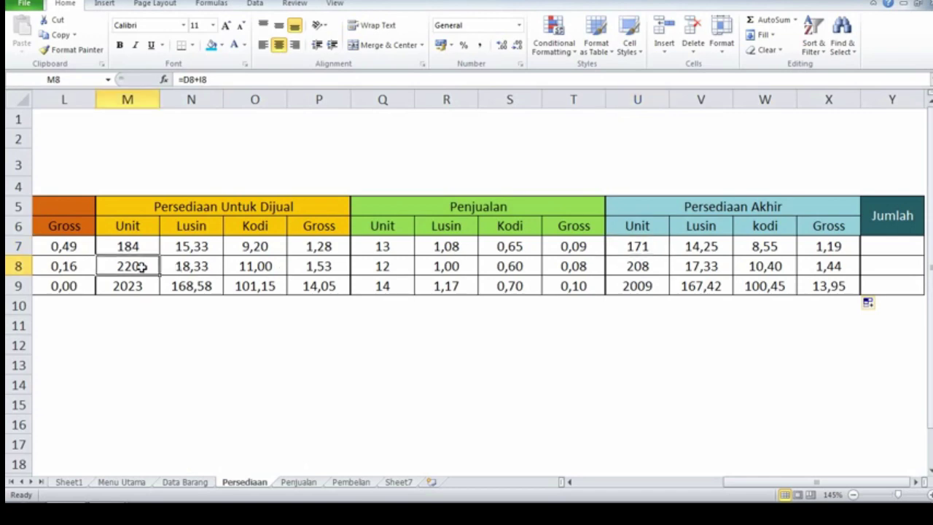
{"action": "left_click", "coordinate": [638, 268]}
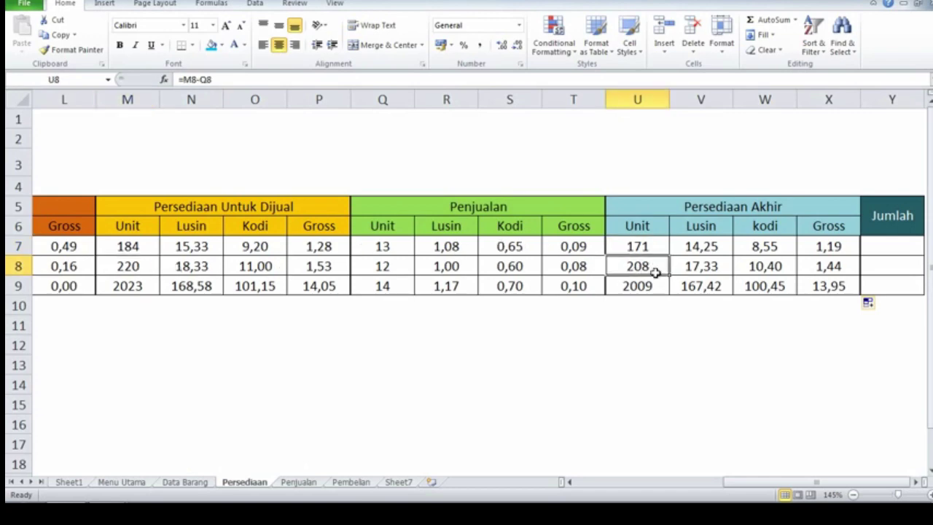
{"action": "left_click", "coordinate": [137, 284]}
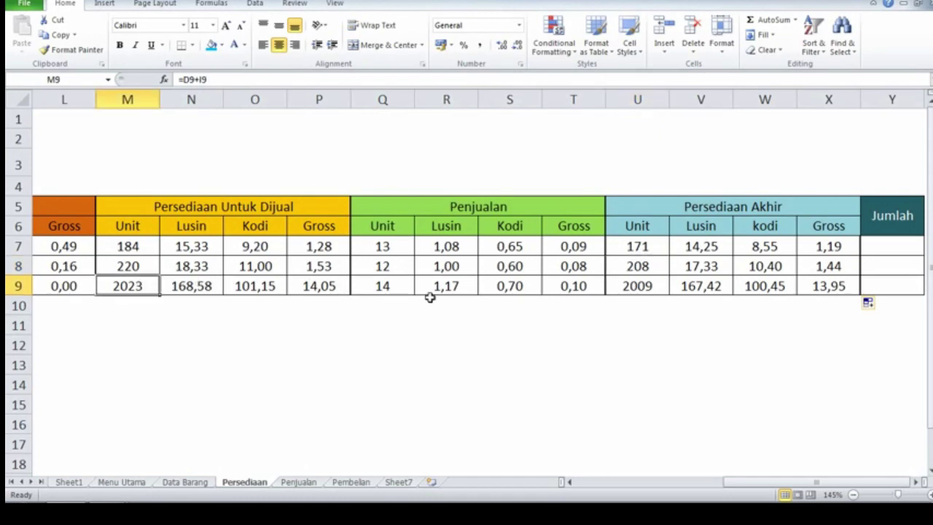
{"action": "left_click", "coordinate": [639, 287]}
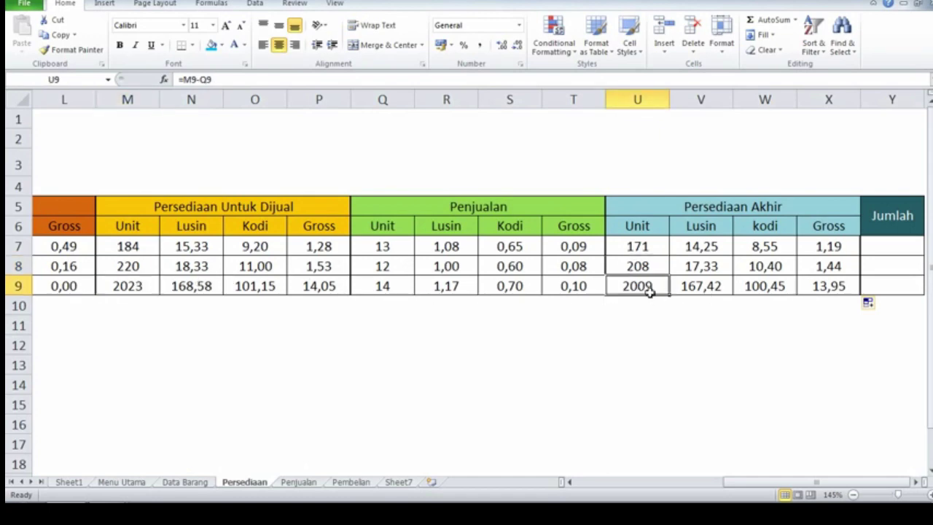
- Enter the formula =U7 in Y7, so the first item's Jumlah takes its Persediaan Akhir Unit value
{"action": "left_click", "coordinate": [891, 241]}
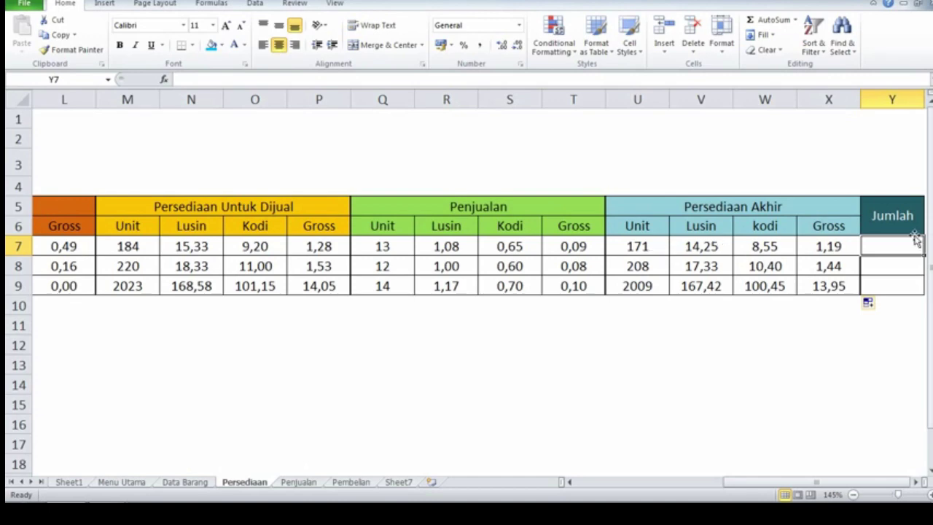
{"action": "left_click", "coordinate": [892, 99]}
{"action": "left_click", "coordinate": [891, 241]}
{"action": "left_click", "coordinate": [732, 208]}
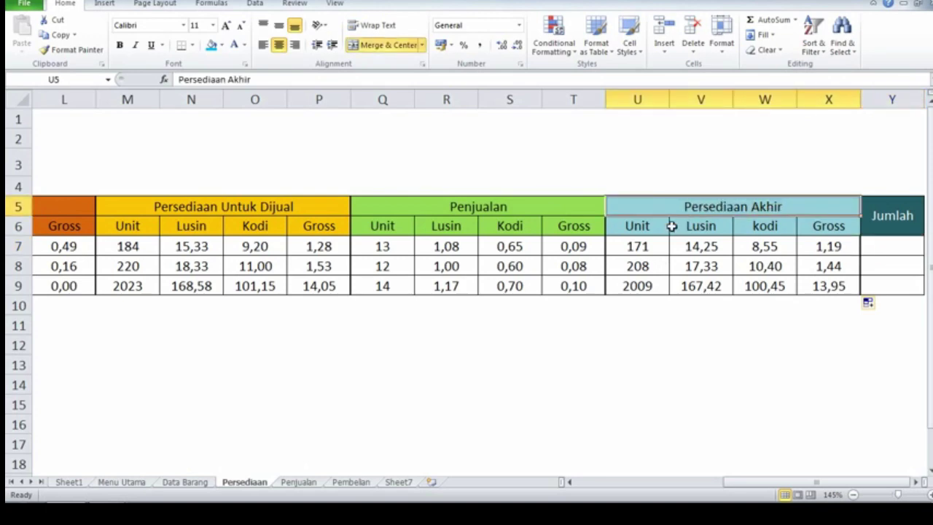
{"action": "left_click", "coordinate": [655, 244]}
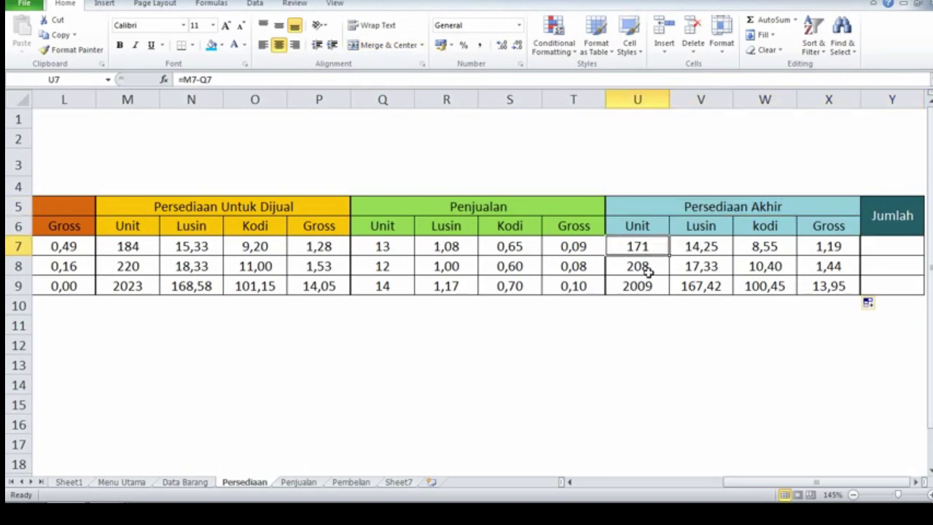
{"action": "left_click", "coordinate": [652, 271]}
{"action": "left_click", "coordinate": [655, 288]}
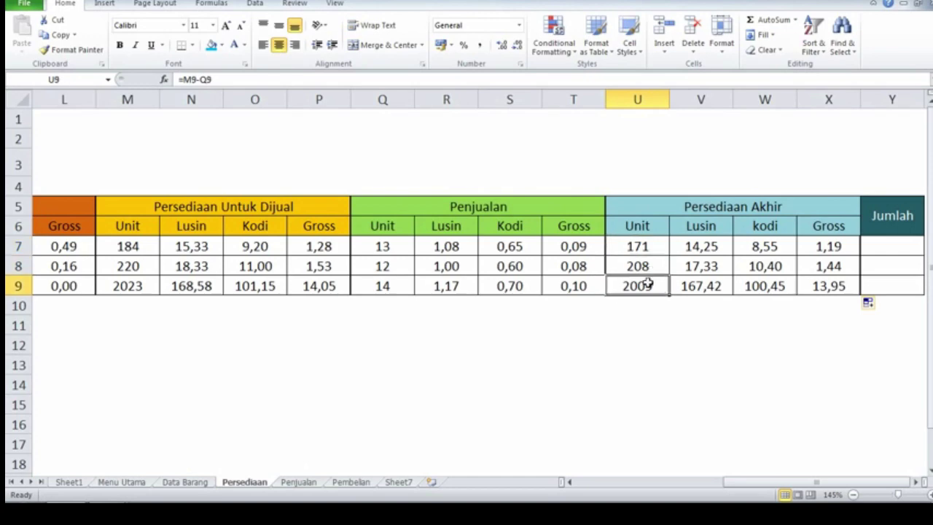
{"action": "left_click", "coordinate": [897, 247]}
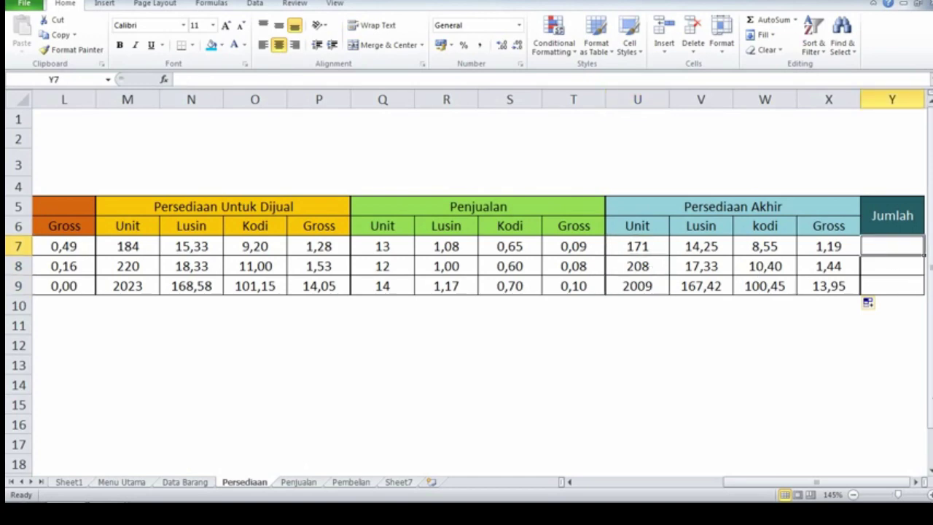
{"action": "type", "text": "="}
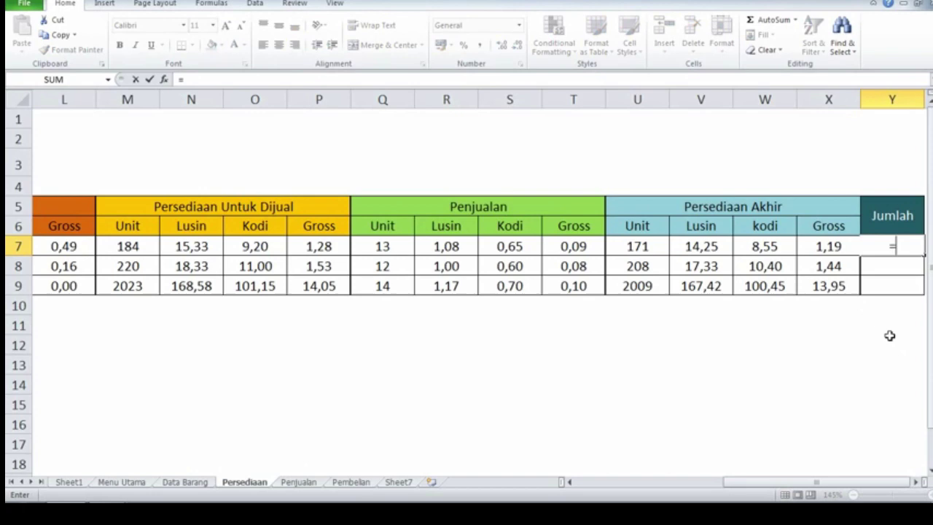
{"action": "left_click", "coordinate": [646, 248]}
{"action": "key", "text": "Return"}
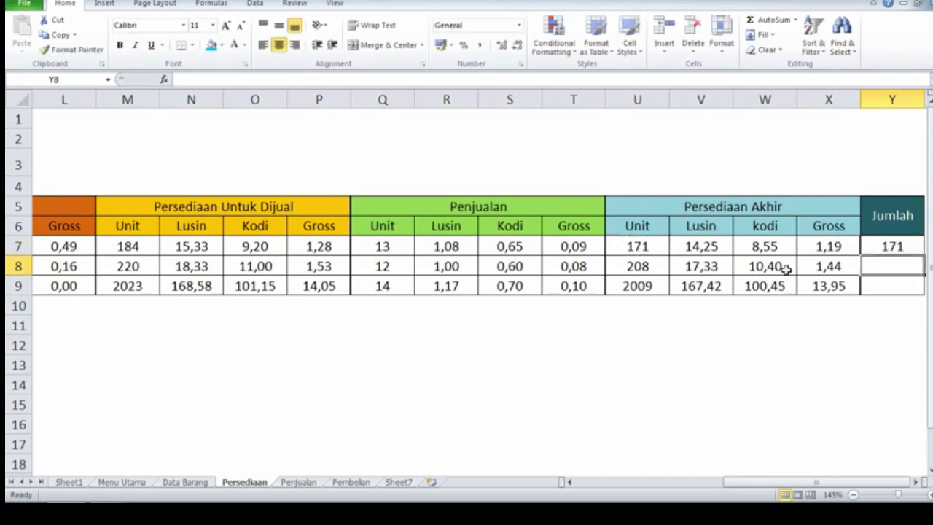
- Fill the Jumlah formula from Y7 down to Y9 and check Y7 against U7
{"action": "left_click", "coordinate": [900, 248]}
{"action": "left_click_drag", "start_coordinate": [921, 255], "coordinate": [919, 293]}
{"action": "left_click", "coordinate": [804, 302]}
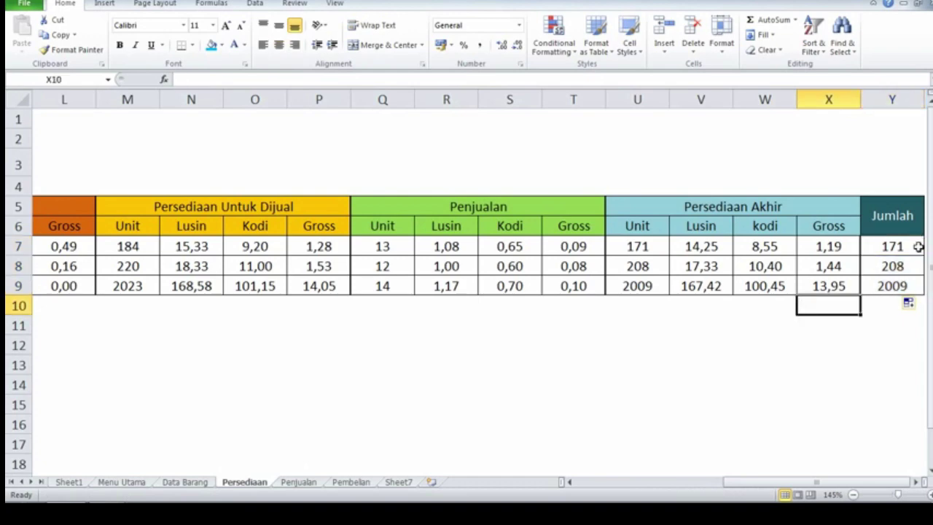
{"action": "left_click", "coordinate": [909, 248]}
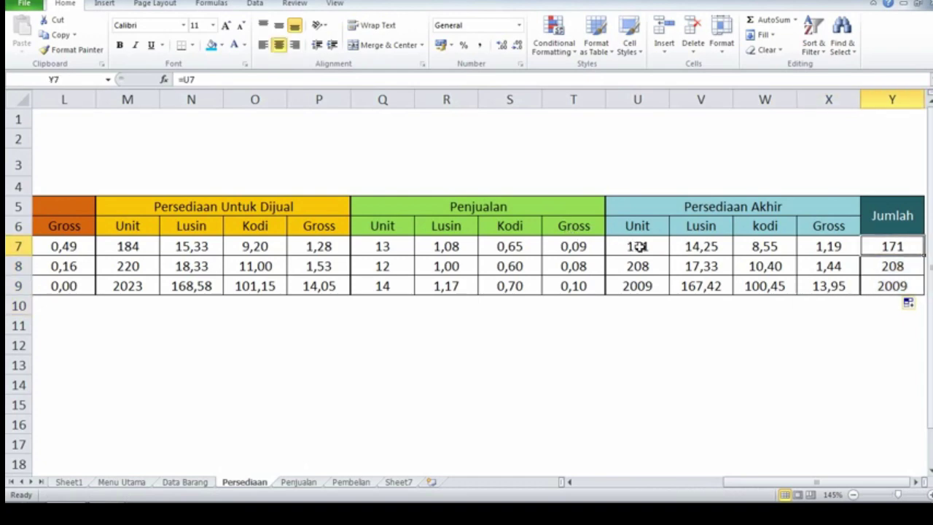
{"action": "left_click", "coordinate": [637, 247]}
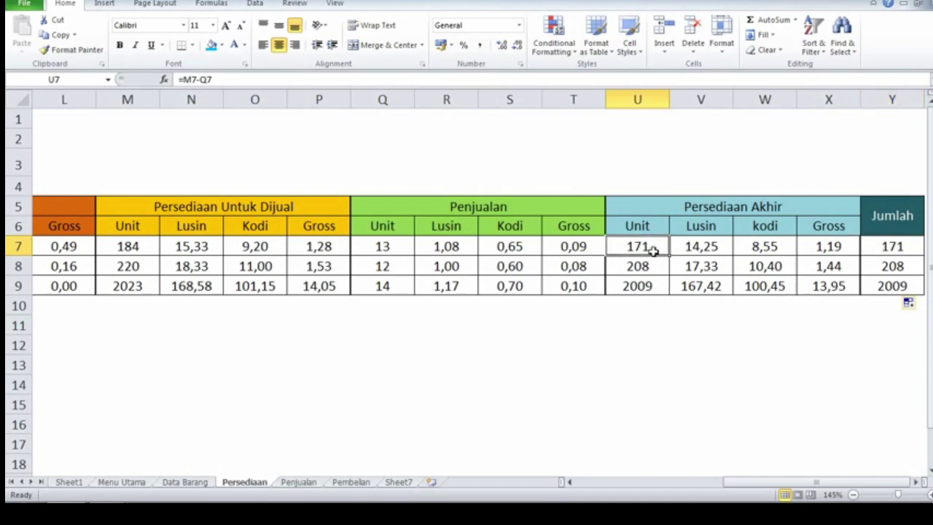
{"action": "left_click", "coordinate": [890, 248]}
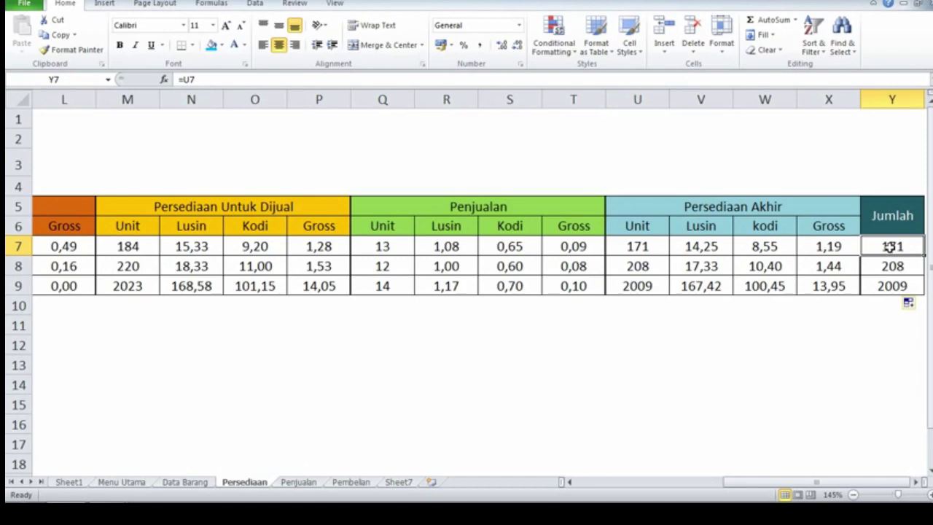
{"action": "key", "text": "Right"}
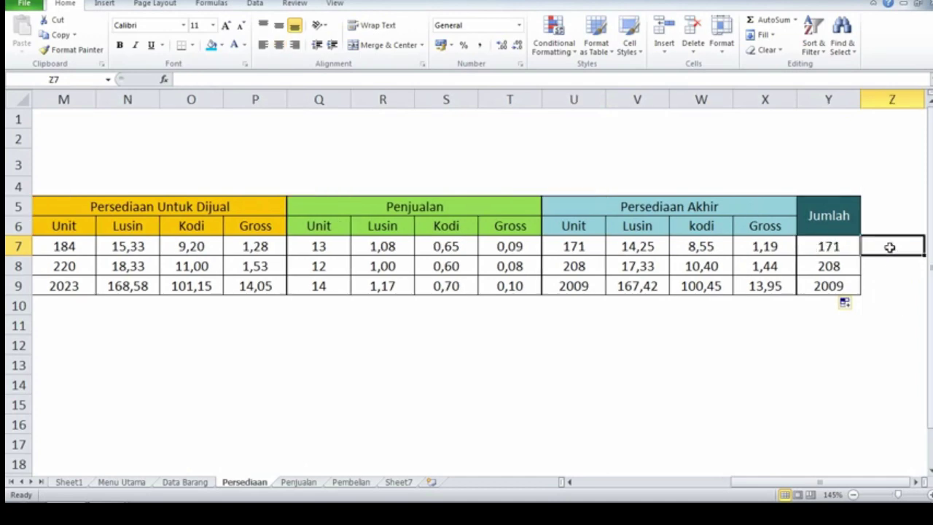
- Review the first item's row 7 cells from Jumlah back to Kode Barang
{"action": "left_click", "coordinate": [846, 245]}
{"action": "key", "text": "Left"}
{"action": "key", "text": "Left"}
{"action": "key", "text": "Left"}
{"action": "key", "text": "Left"}
{"action": "key", "text": "Left"}
{"action": "key", "text": "Left"}
{"action": "key", "text": "Left"}
{"action": "key", "text": "Left"}
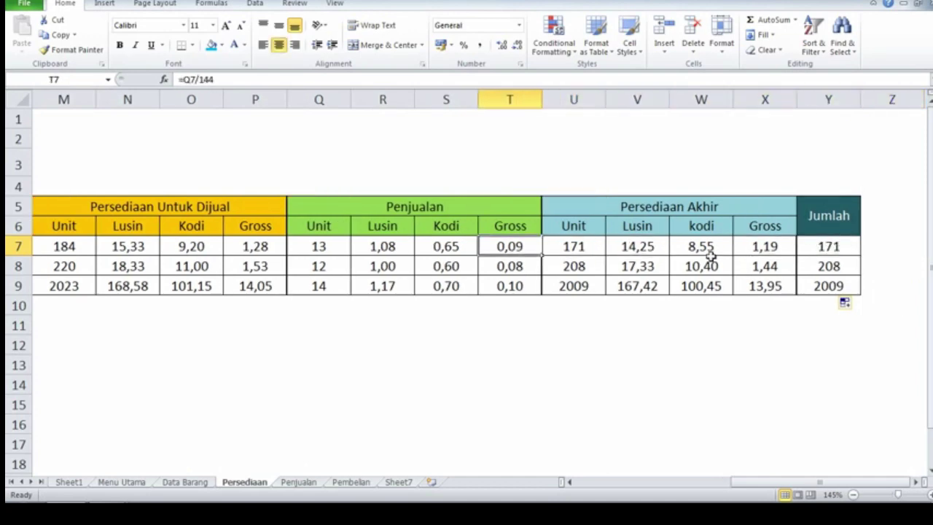
{"action": "key", "text": "Left"}
{"action": "key", "text": "Left"}
{"action": "key", "text": "Left"}
{"action": "key", "text": "Left"}
{"action": "key", "text": "Left"}
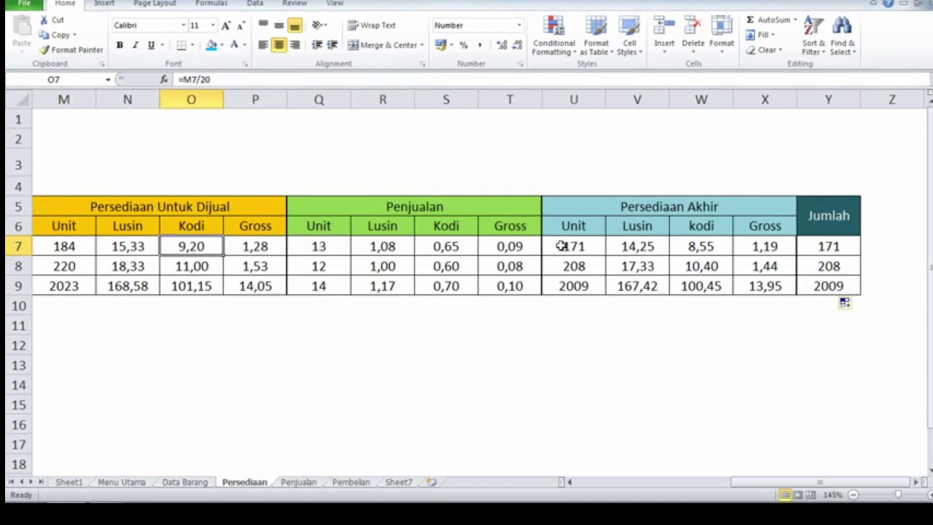
{"action": "key", "text": "Left"}
{"action": "key", "text": "Left"}
{"action": "key", "text": "Left"}
{"action": "key", "text": "Left"}
{"action": "key", "text": "Left"}
{"action": "key", "text": "Left"}
{"action": "key", "text": "Left"}
{"action": "key", "text": "Left"}
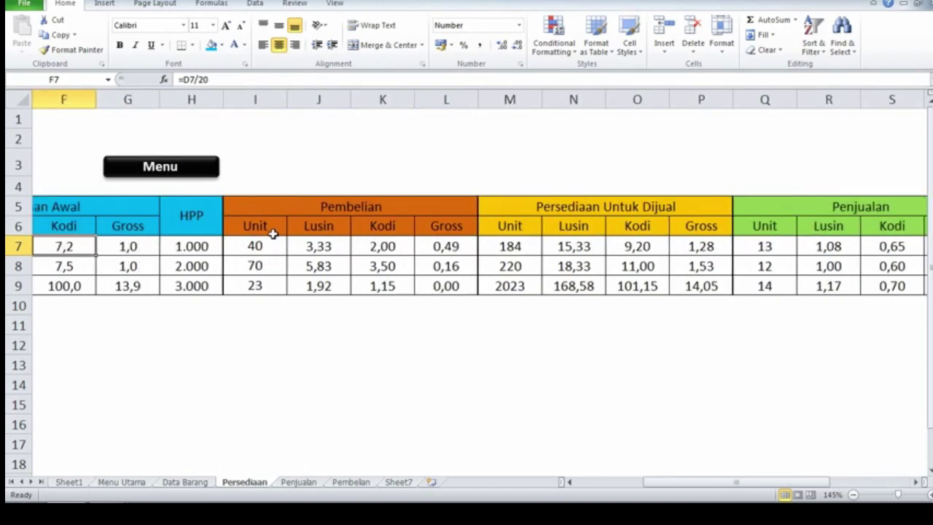
{"action": "key", "text": "Left"}
{"action": "key", "text": "Left"}
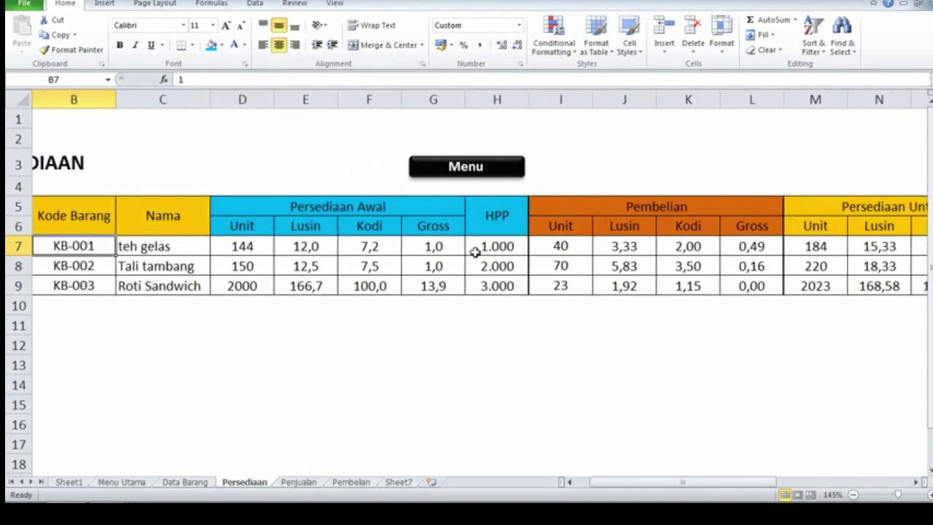
- Examine the formulas in I7 (Pembelian Unit) and M7 (Persediaan Untuk Dijual Unit) for the first item
{"action": "left_click", "coordinate": [565, 247]}
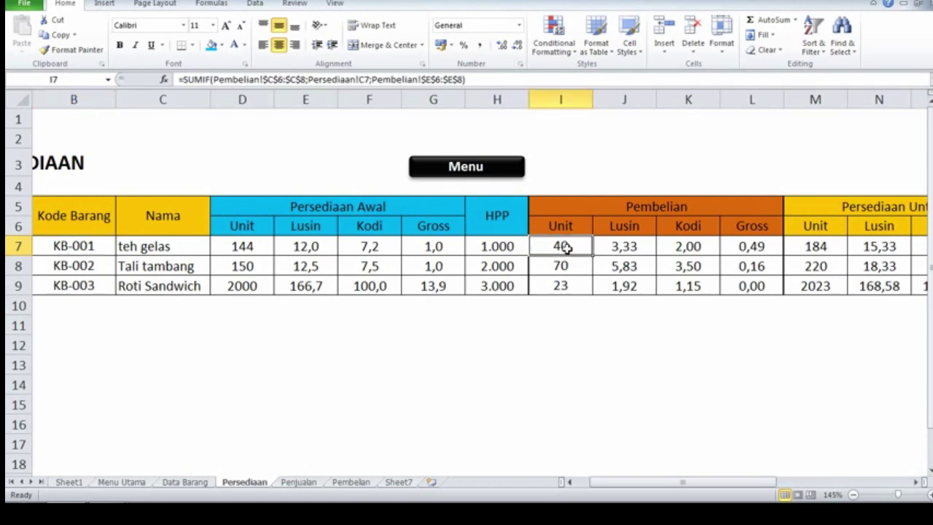
{"action": "left_click", "coordinate": [626, 201]}
{"action": "left_click", "coordinate": [571, 248]}
{"action": "left_click", "coordinate": [816, 245]}
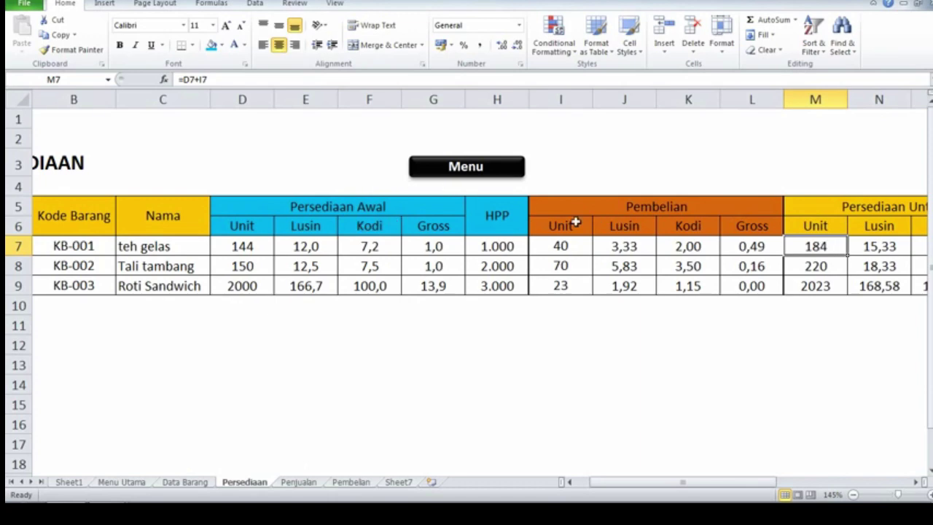
- Examine the Penjualan Unit formula in Q7 and compare it with the sales records on the Penjualan sheet
{"action": "key", "text": "Right"}
{"action": "key", "text": "Right"}
{"action": "key", "text": "Right"}
{"action": "key", "text": "Right"}
{"action": "key", "text": "Right"}
{"action": "key", "text": "Right"}
{"action": "key", "text": "Right"}
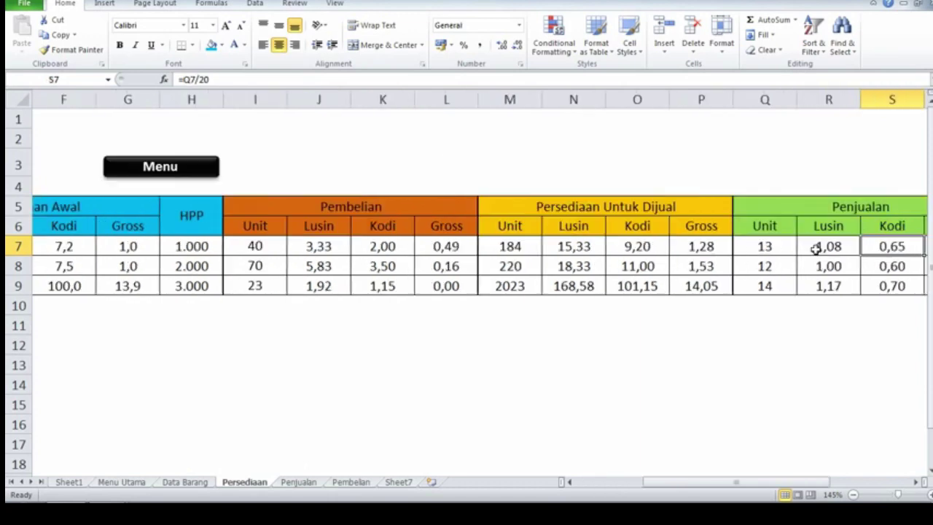
{"action": "left_click", "coordinate": [721, 245]}
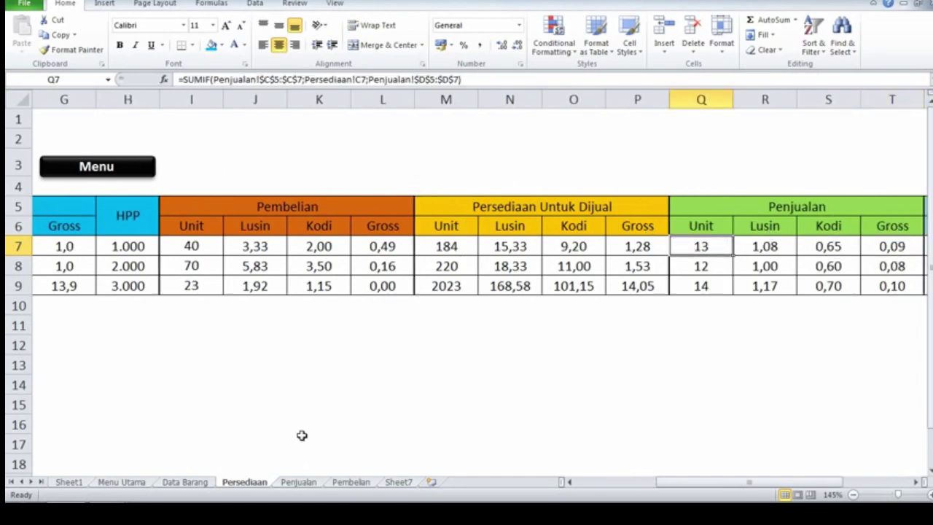
{"action": "left_click", "coordinate": [309, 482]}
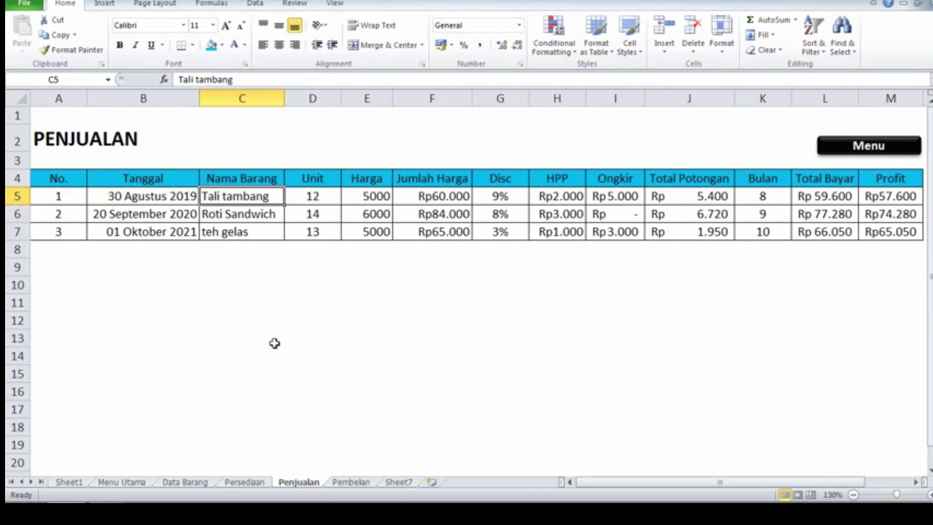
{"action": "left_click", "coordinate": [234, 484]}
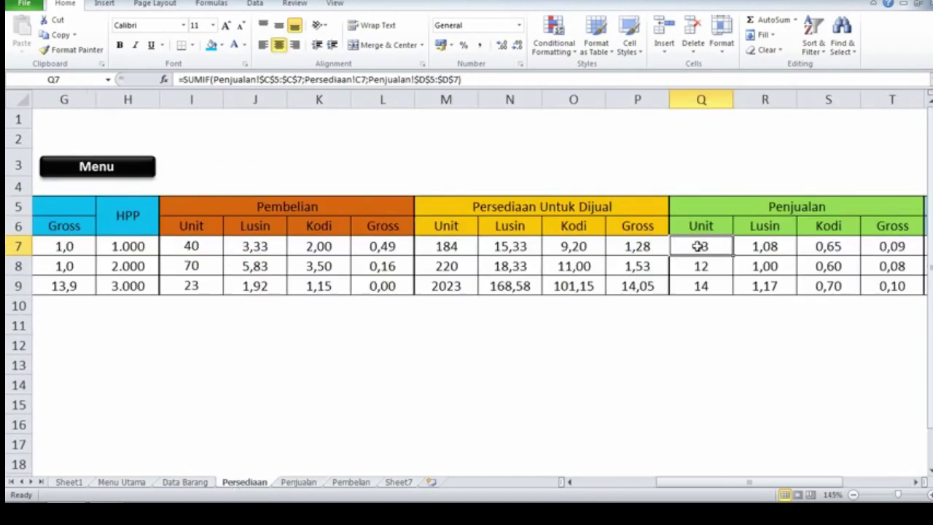
- Review the first item's row 7 formulas from Penjualan Lusin across to Persediaan Akhir Gross
{"action": "left_click", "coordinate": [760, 247]}
{"action": "key", "text": "Right"}
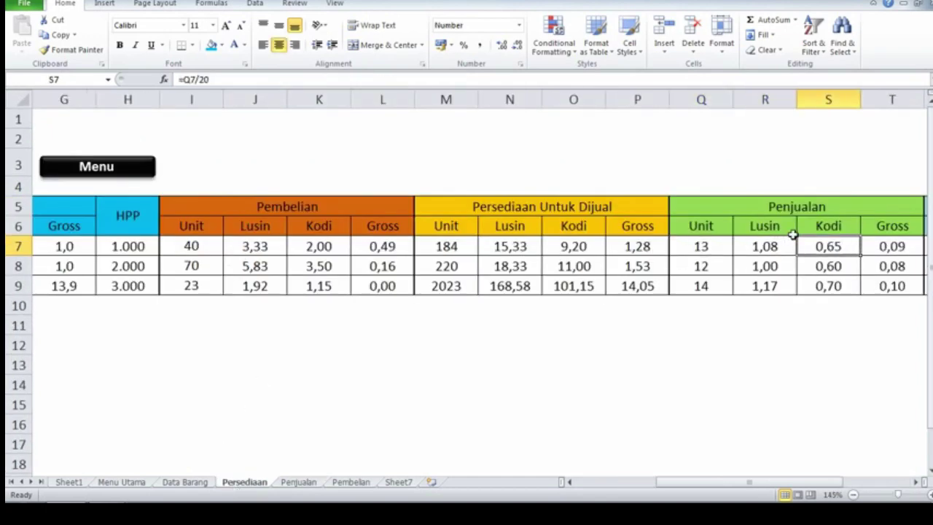
{"action": "key", "text": "Right"}
{"action": "key", "text": "Right"}
{"action": "key", "text": "Right"}
{"action": "key", "text": "Right"}
{"action": "key", "text": "Right"}
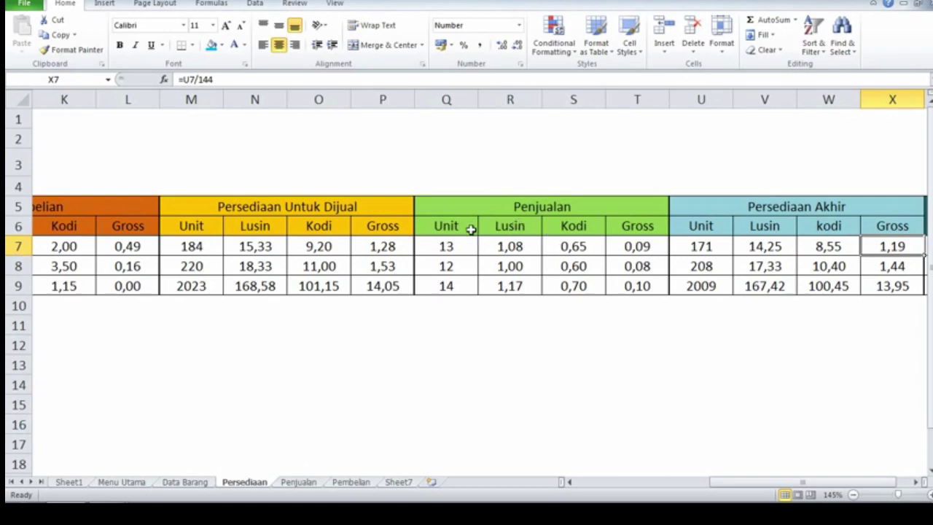
{"action": "left_click", "coordinate": [701, 248]}
{"action": "left_click", "coordinate": [881, 247]}
- Check the Jumlah formulas of all three items in Y7, Y8 and Y9
{"action": "key", "text": "Right"}
{"action": "key", "text": "Right"}
{"action": "left_click_drag", "start_coordinate": [839, 241], "coordinate": [845, 278]}
{"action": "left_click", "coordinate": [835, 248]}
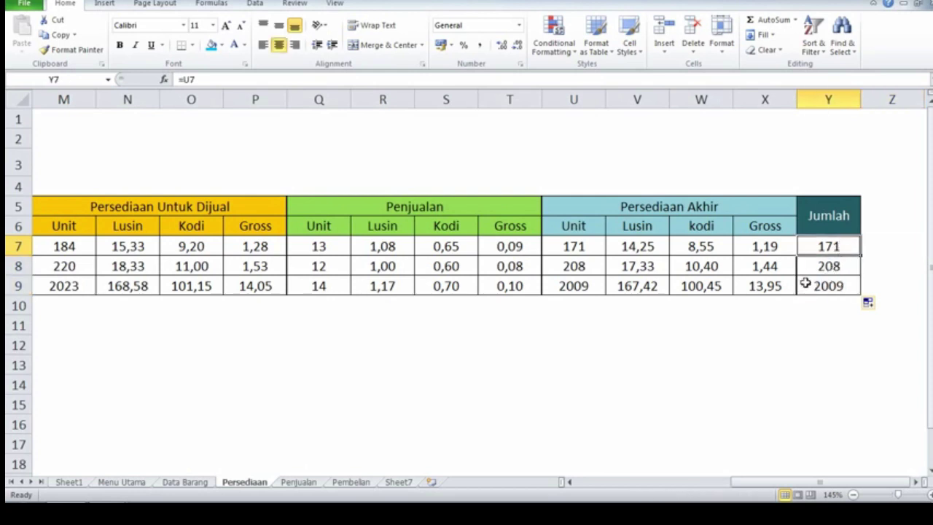
{"action": "left_click", "coordinate": [824, 270]}
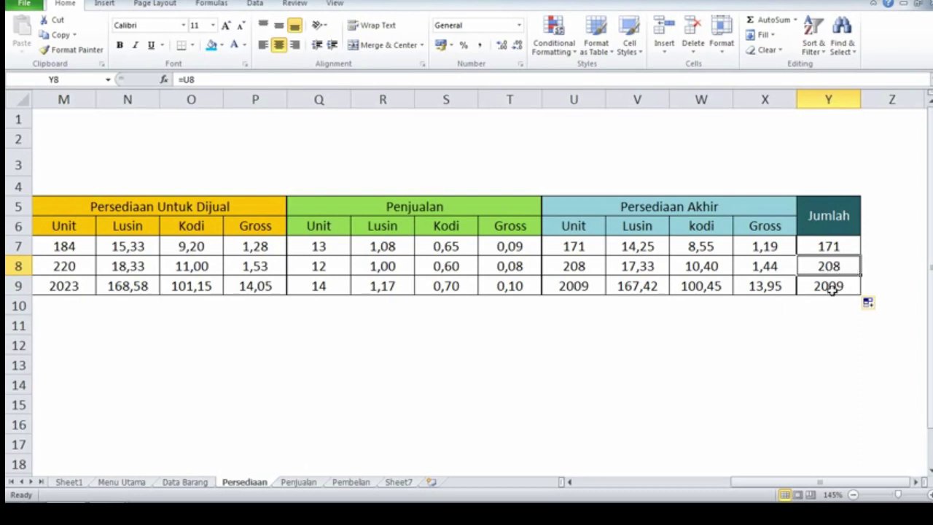
{"action": "left_click", "coordinate": [847, 286]}
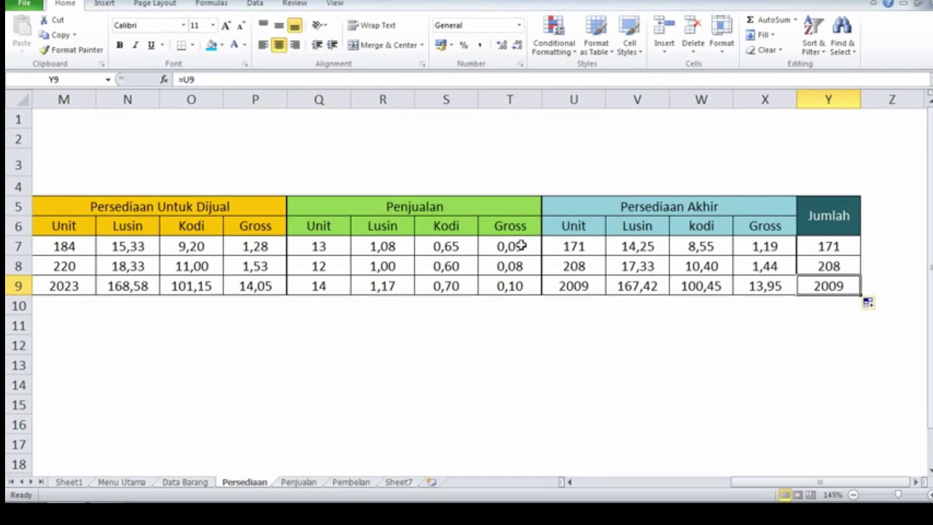
- Review the third item's row 9 cells from Jumlah back to Persediaan Awal Kodi
{"action": "key", "text": "Left"}
{"action": "key", "text": "Left"}
{"action": "key", "text": "Left"}
{"action": "key", "text": "Left"}
{"action": "key", "text": "Left"}
{"action": "key", "text": "Left"}
{"action": "key", "text": "Left"}
{"action": "key", "text": "Left"}
{"action": "key", "text": "Left"}
{"action": "key", "text": "Left"}
{"action": "key", "text": "Left"}
{"action": "key", "text": "Left"}
{"action": "key", "text": "Left"}
{"action": "key", "text": "Left"}
{"action": "key", "text": "Left"}
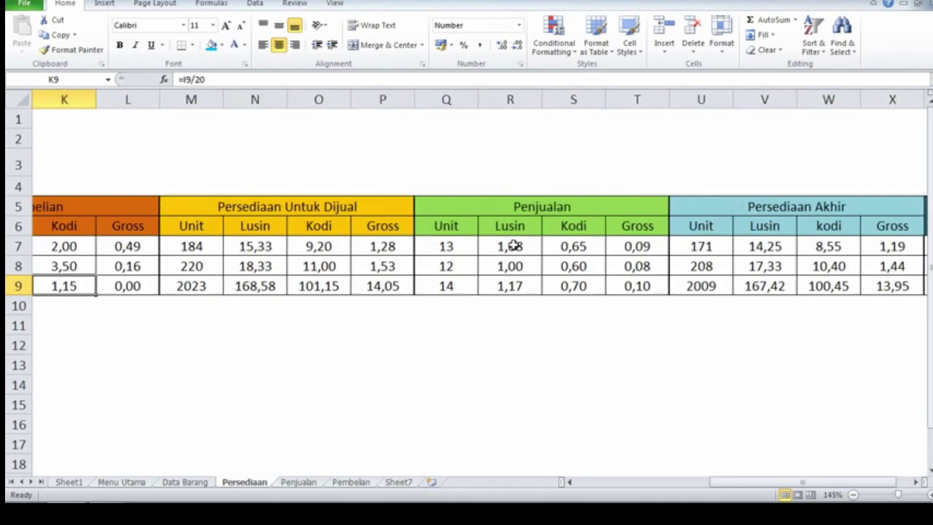
{"action": "key", "text": "Left"}
{"action": "key", "text": "Left"}
{"action": "key", "text": "Left"}
{"action": "key", "text": "Left"}
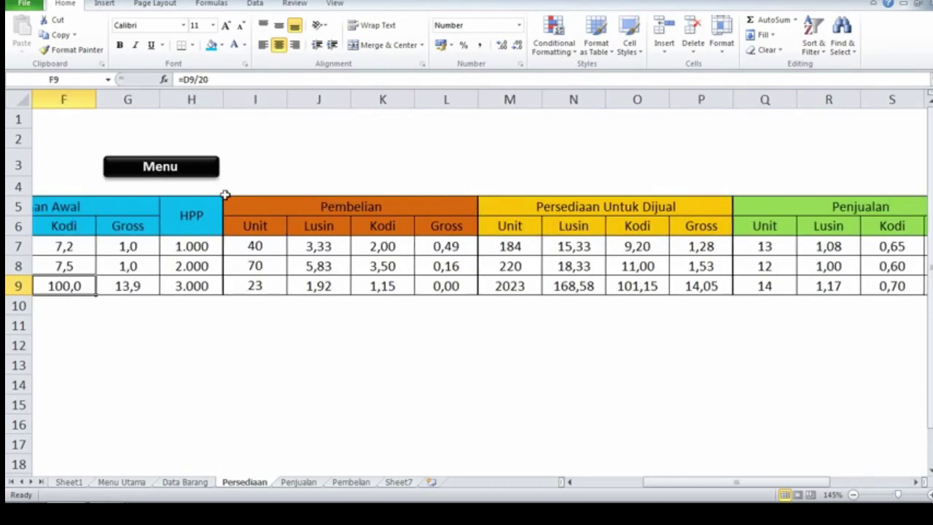
- Return to the Menu Utama sheet, select its Pengambilan button and open Sheet7
{"action": "left_click", "coordinate": [196, 179]}
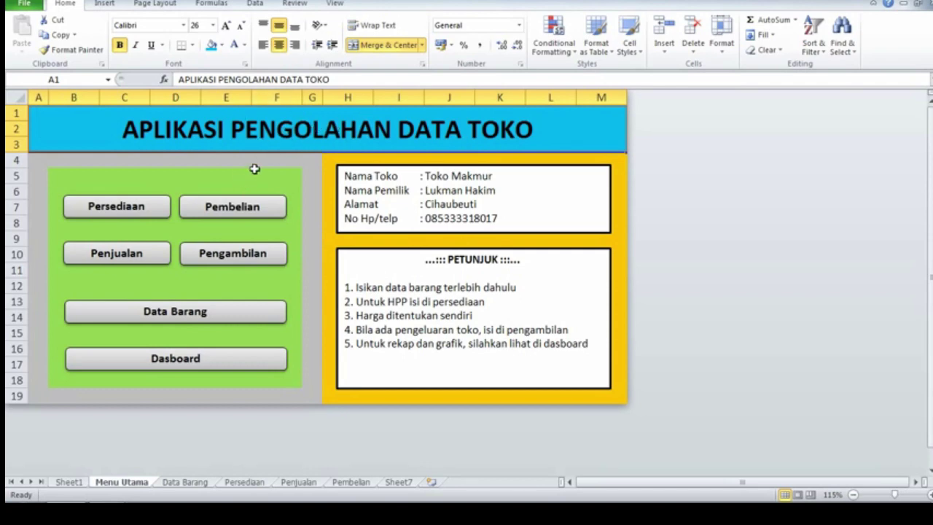
{"action": "left_click", "coordinate": [267, 266], "text": "ctrl"}
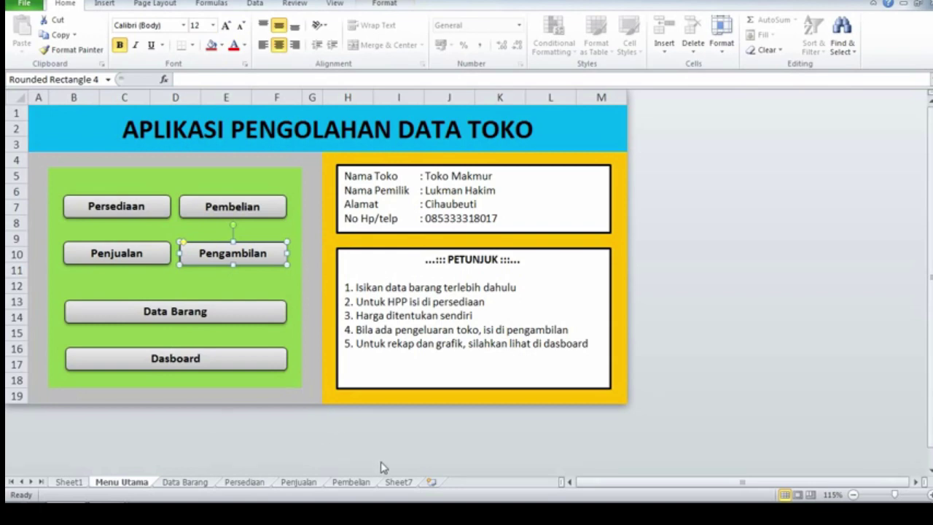
{"action": "left_click", "coordinate": [399, 482]}
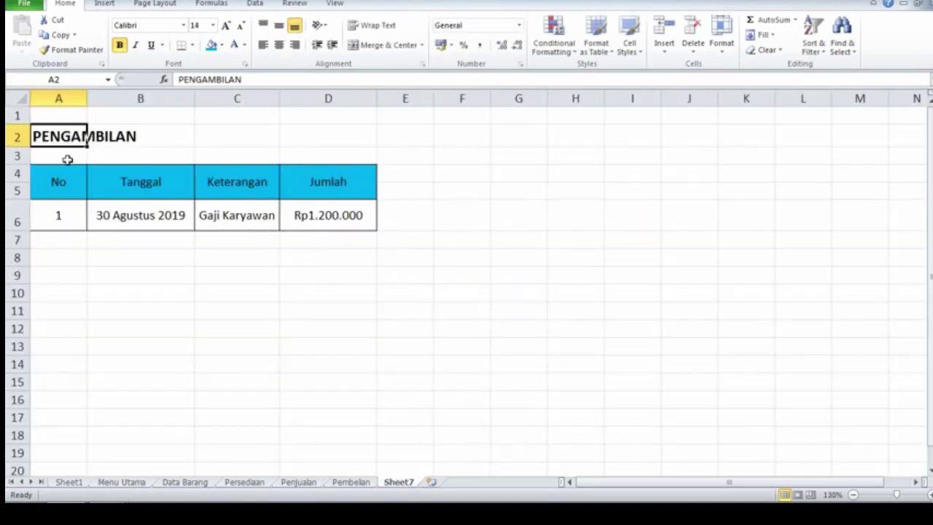
- Examine the title and first record (A6:D6) of the PENGAMBILAN table and compare them with the main menu's instructions
{"action": "left_click", "coordinate": [102, 138]}
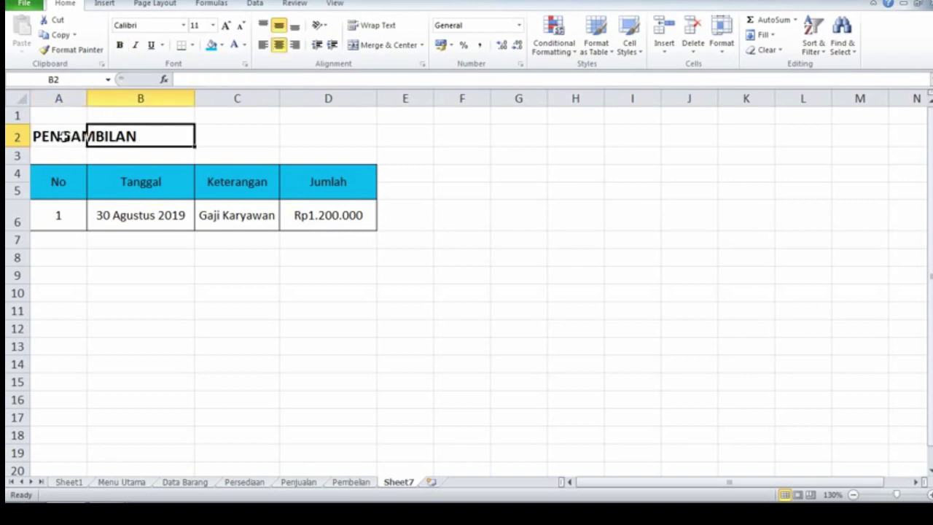
{"action": "left_click", "coordinate": [64, 137]}
{"action": "left_click", "coordinate": [73, 218]}
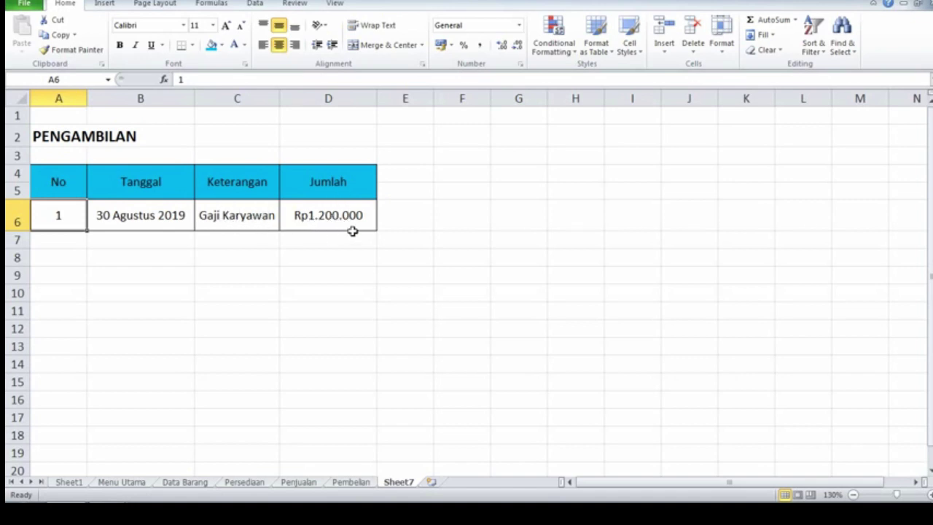
{"action": "left_click", "coordinate": [339, 214]}
{"action": "left_click_drag", "start_coordinate": [82, 210], "coordinate": [314, 222]}
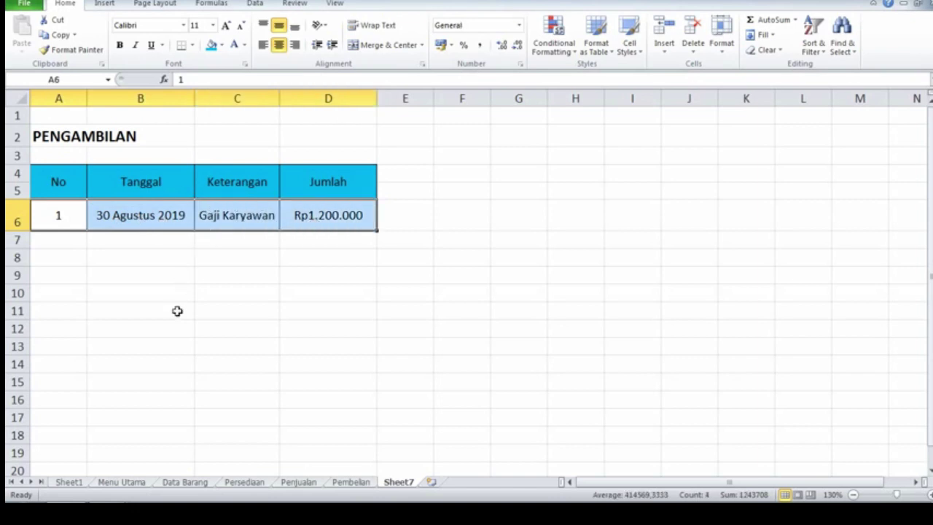
{"action": "left_click", "coordinate": [130, 481]}
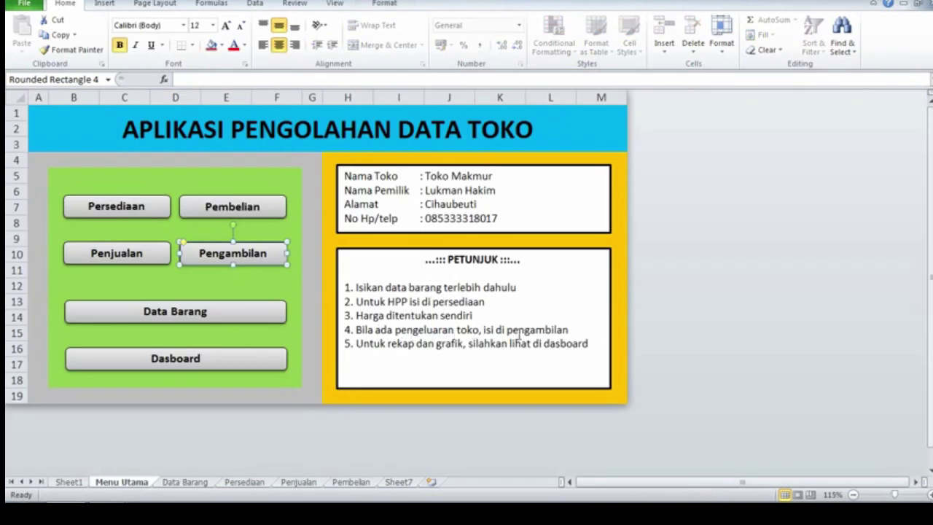
{"action": "left_click", "coordinate": [398, 482]}
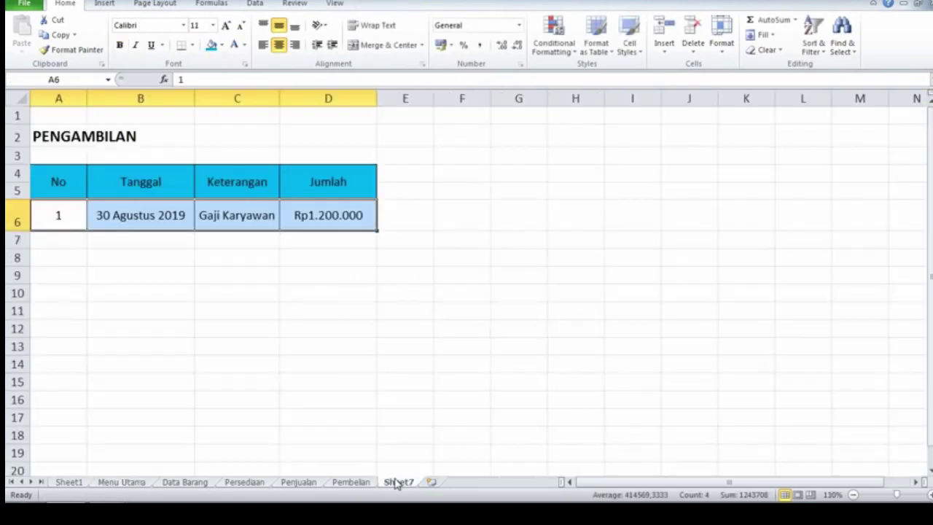
{"action": "left_click", "coordinate": [209, 215]}
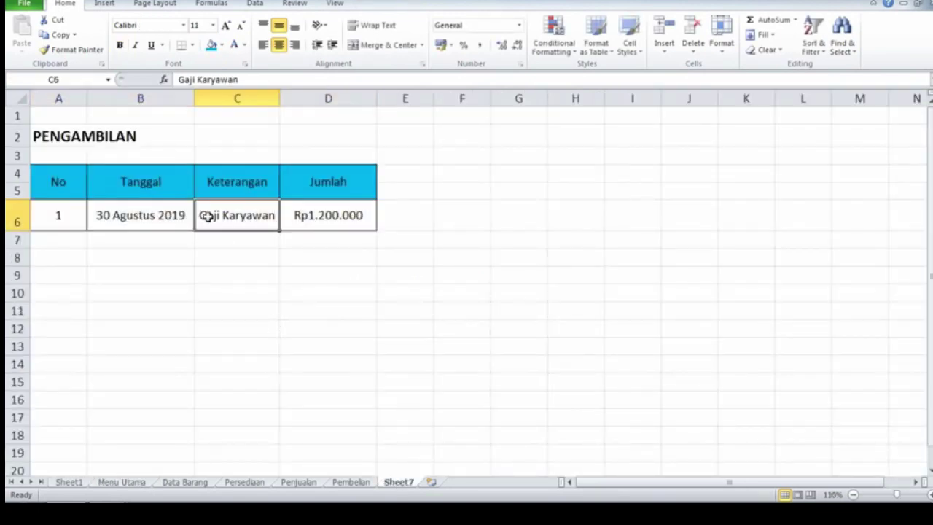
- Copy the Menu button from the Pembelian sheet to Sheet7 and place it above the Jumlah column
{"action": "left_click", "coordinate": [350, 482]}
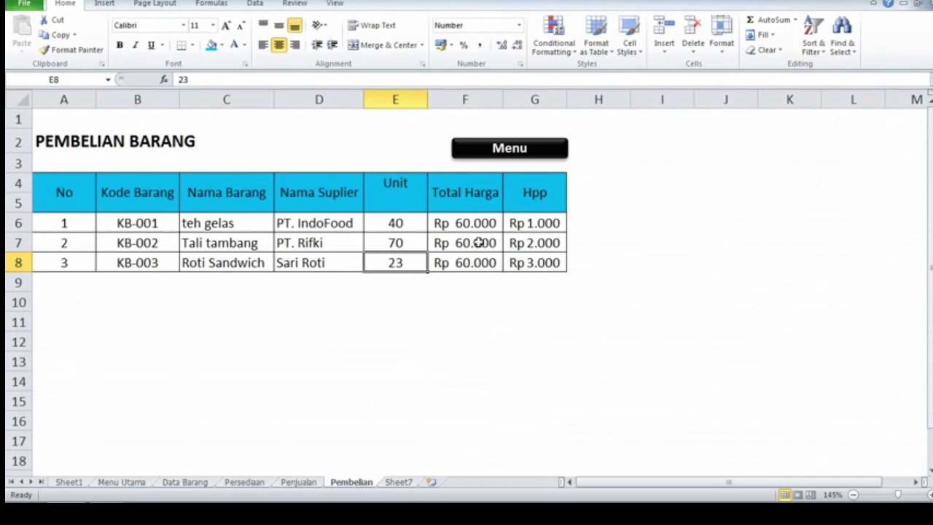
{"action": "right_click", "coordinate": [455, 155]}
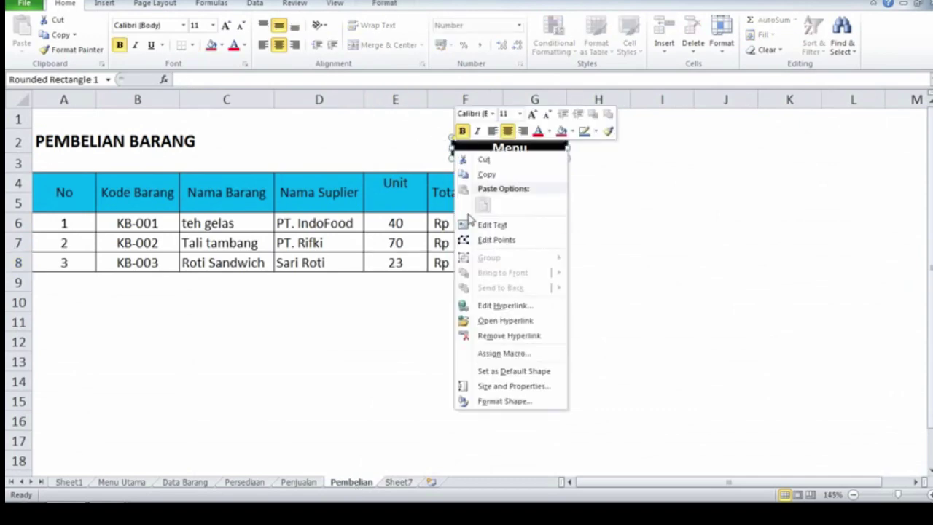
{"action": "left_click", "coordinate": [488, 174]}
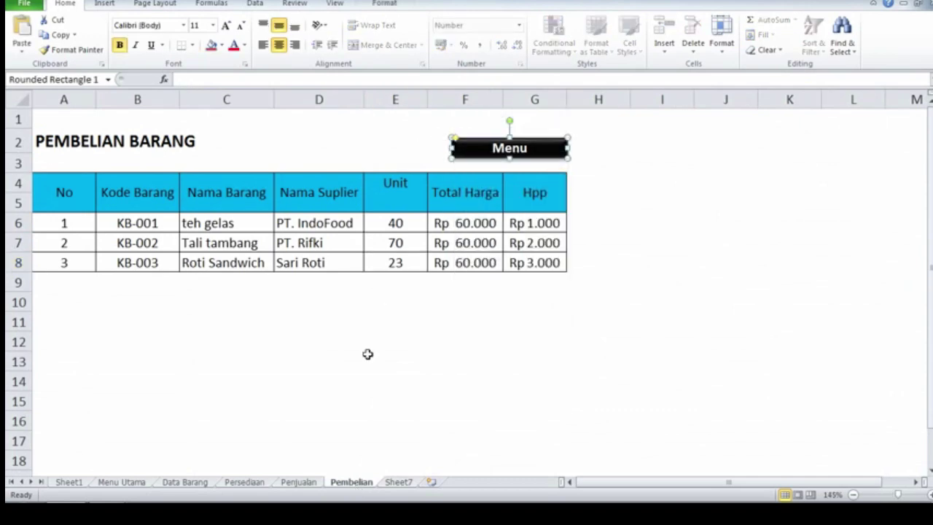
{"action": "left_click", "coordinate": [399, 482]}
{"action": "key", "text": "ctrl+v"}
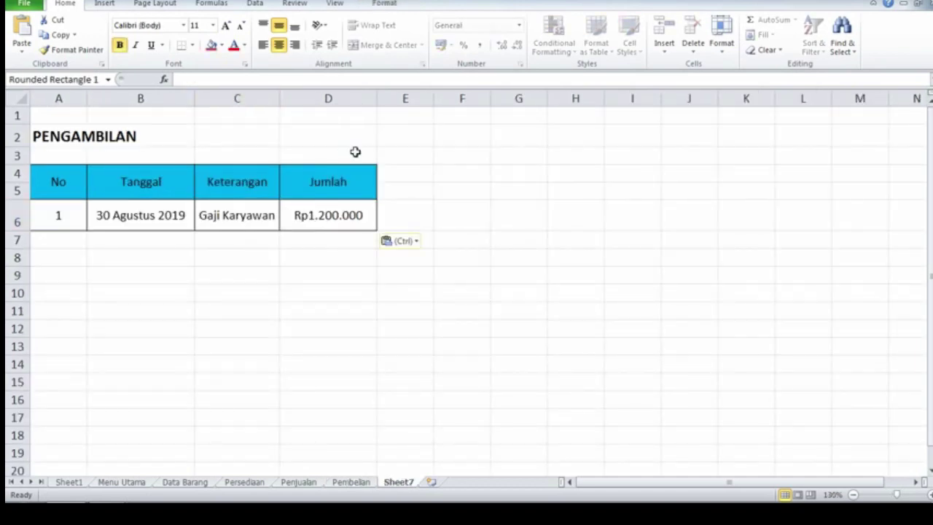
{"action": "left_click_drag", "start_coordinate": [295, 215], "coordinate": [374, 145]}
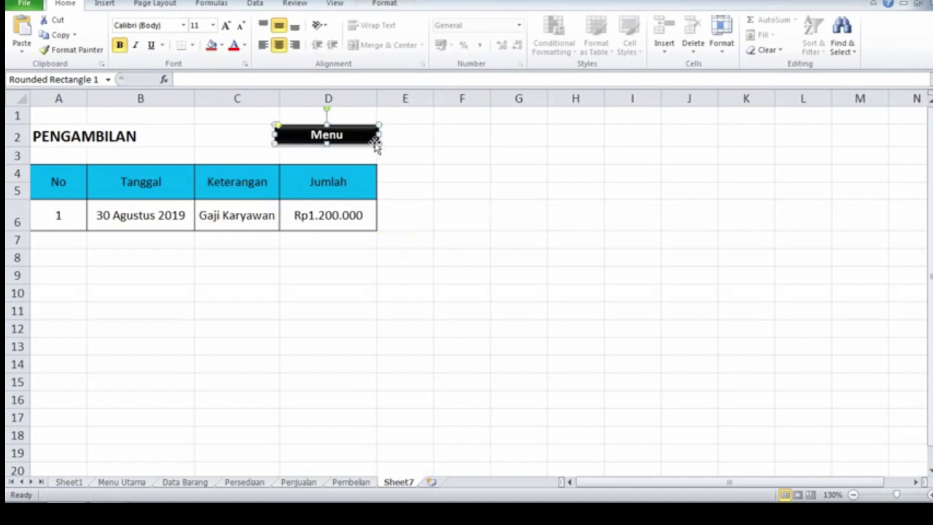
{"action": "left_click", "coordinate": [427, 160]}
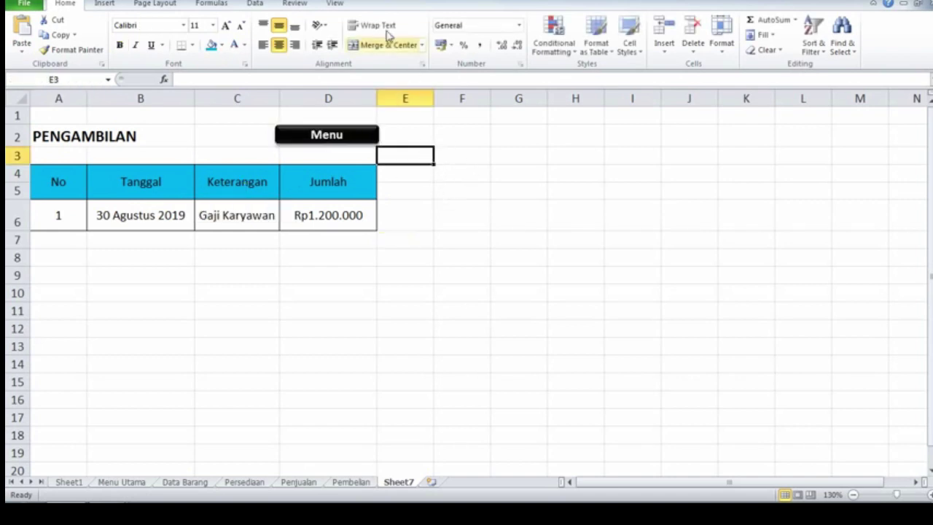
- Hide the gridlines on the PENGAMBILAN sheet
{"action": "left_click", "coordinate": [335, 5]}
{"action": "left_click", "coordinate": [186, 45]}
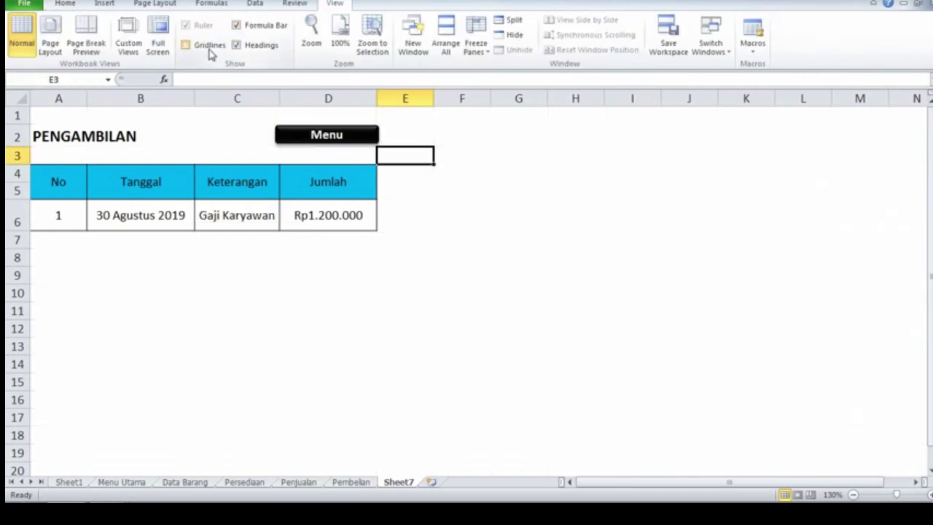
{"action": "left_click", "coordinate": [410, 244]}
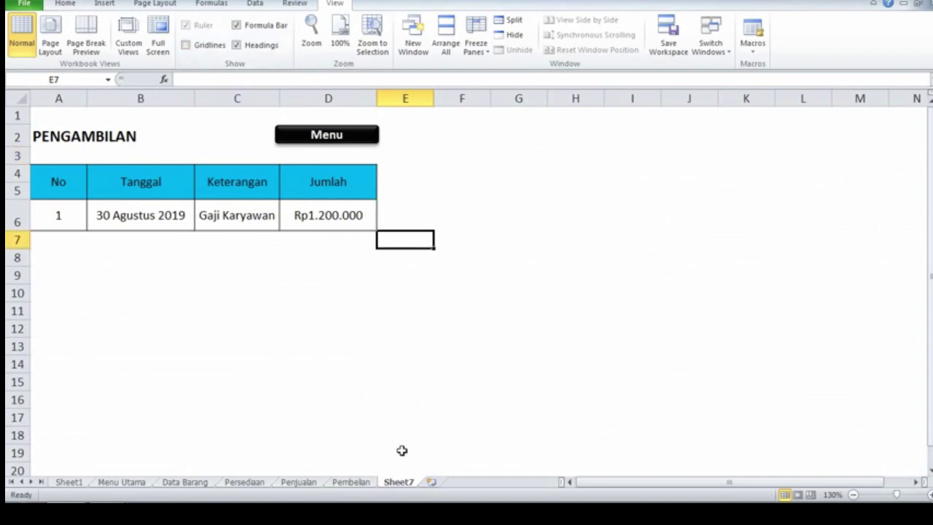
- Rename Sheet7 as Pengambilan and follow its Menu button link to the Menu Utama sheet
{"action": "double_click", "coordinate": [400, 483]}
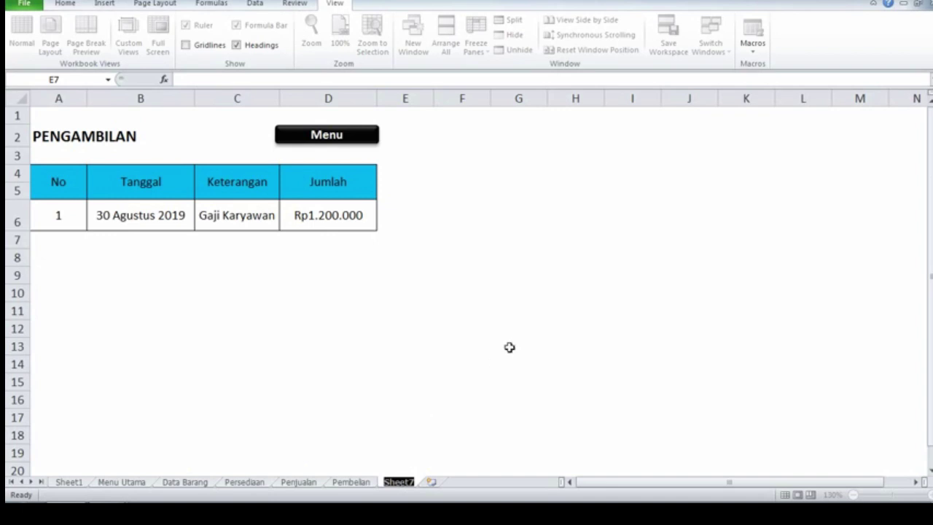
{"action": "type", "text": "P"}
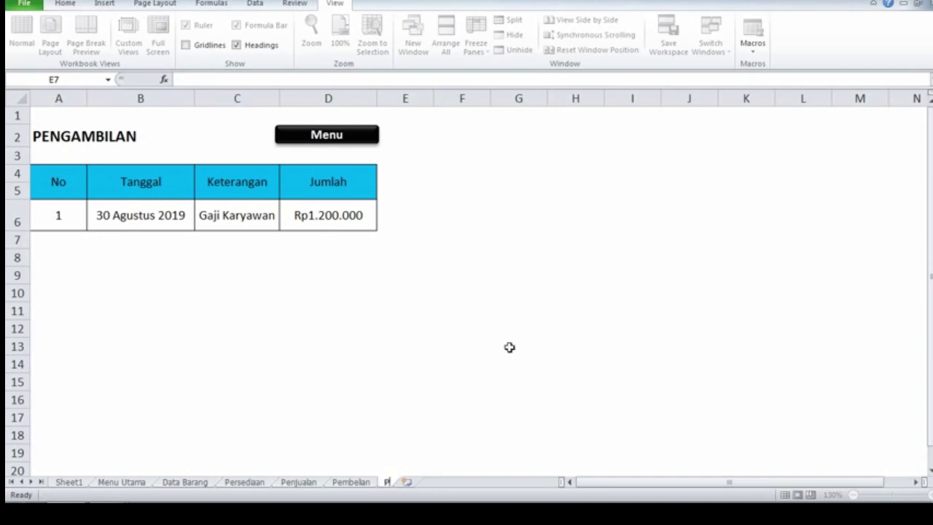
{"action": "type", "text": "engambi"}
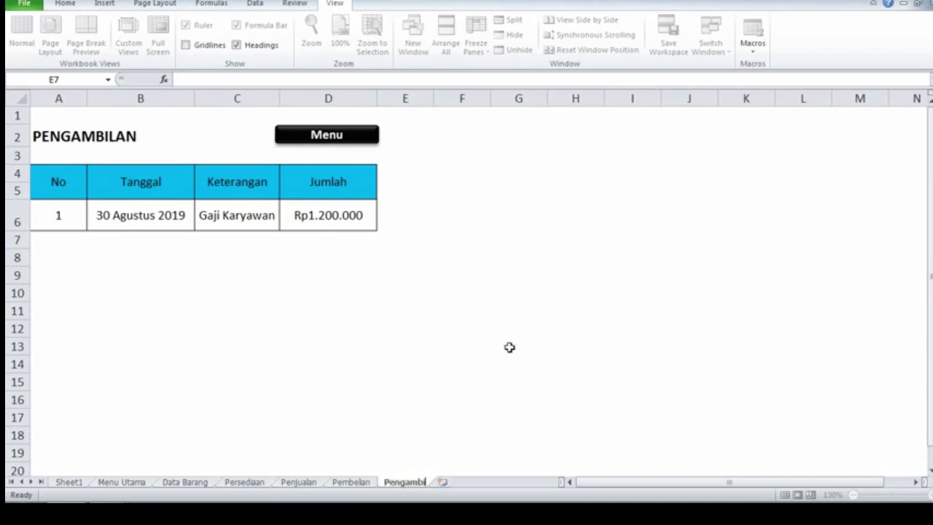
{"action": "type", "text": "lan"}
{"action": "key", "text": "Return"}
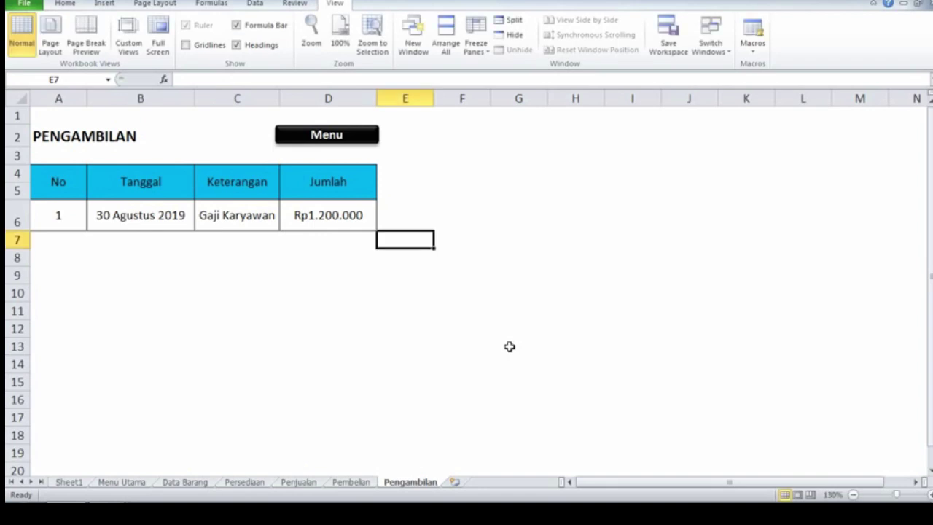
{"action": "left_click", "coordinate": [296, 143]}
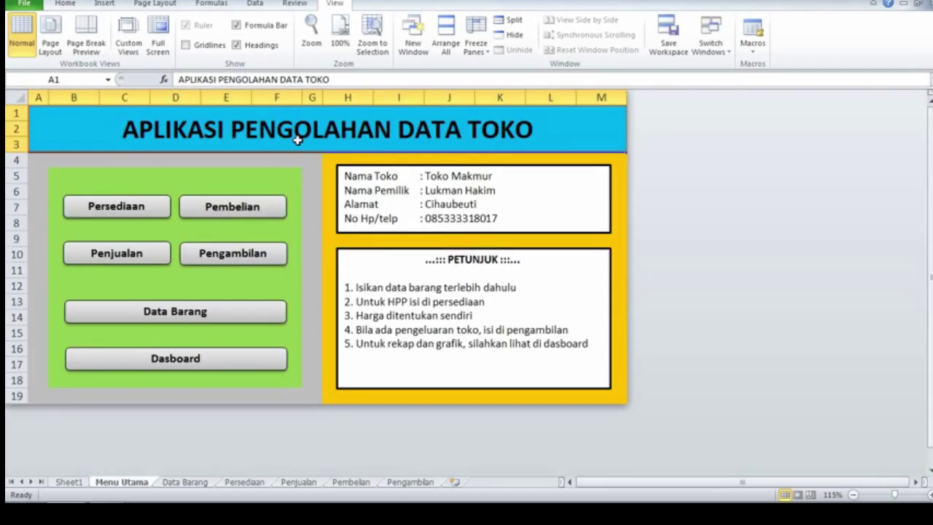